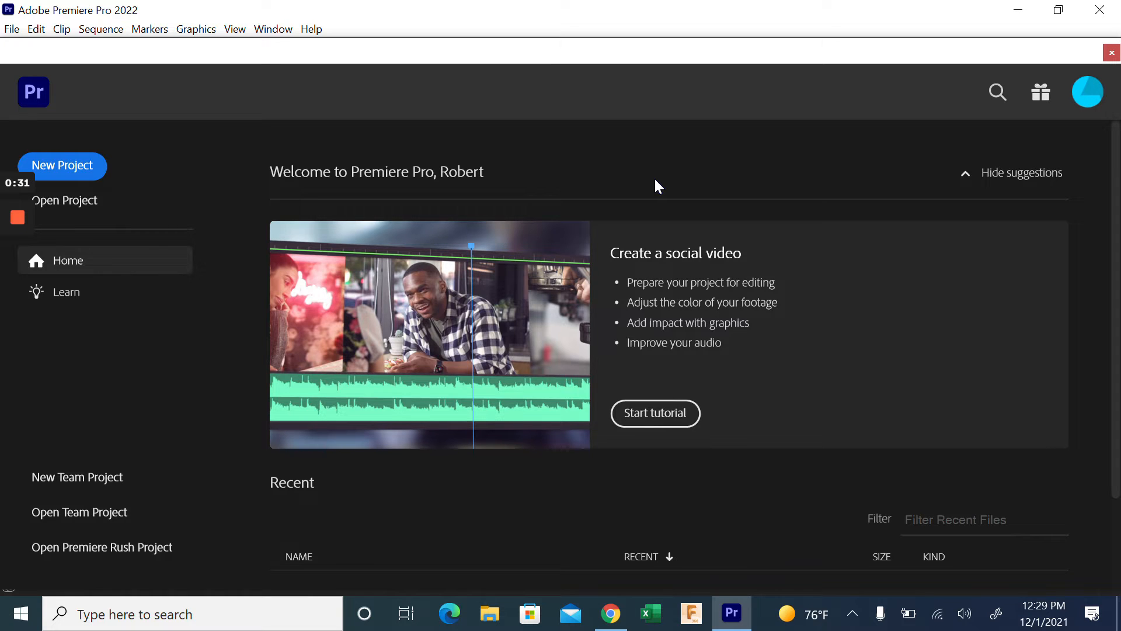
- Start a new project and set its save location to the Downloads folder
click(77, 167)
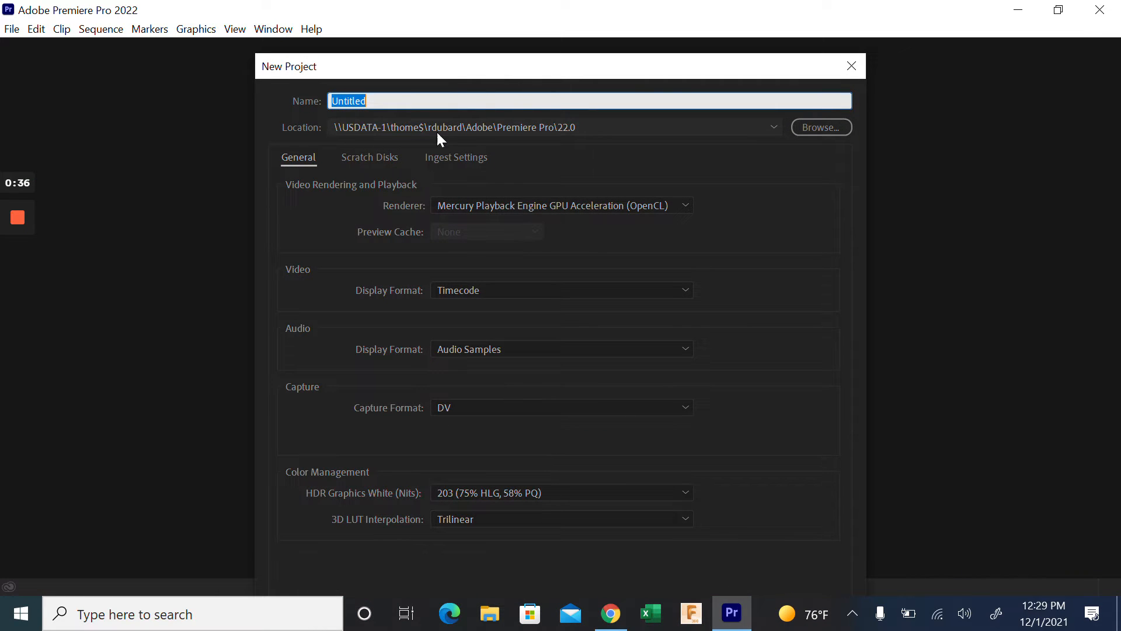
click(826, 129)
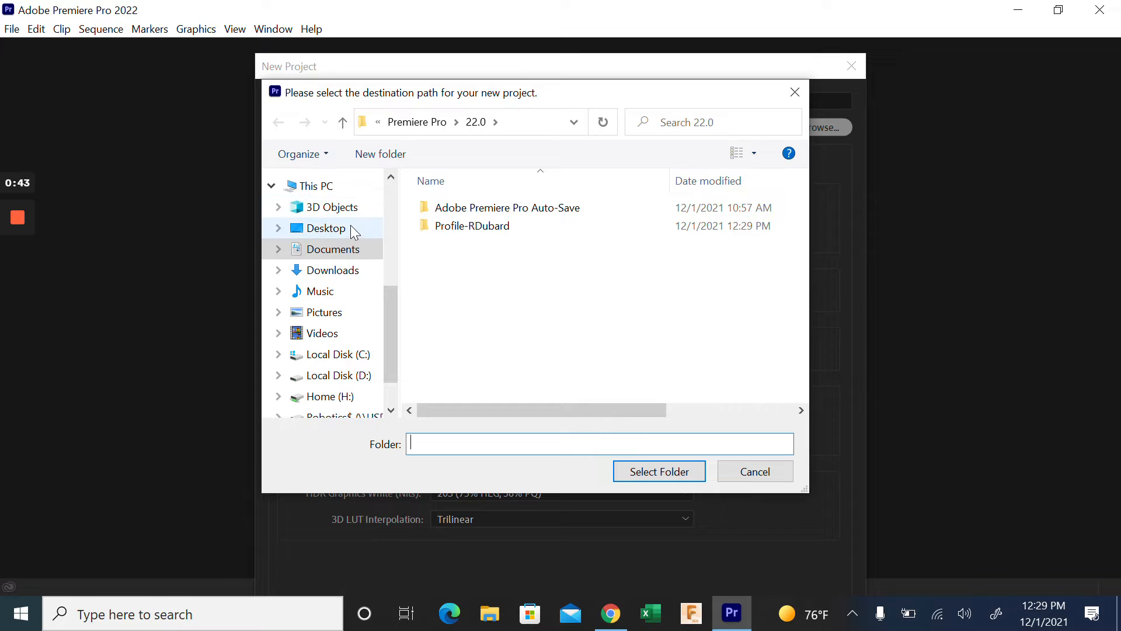
click(343, 271)
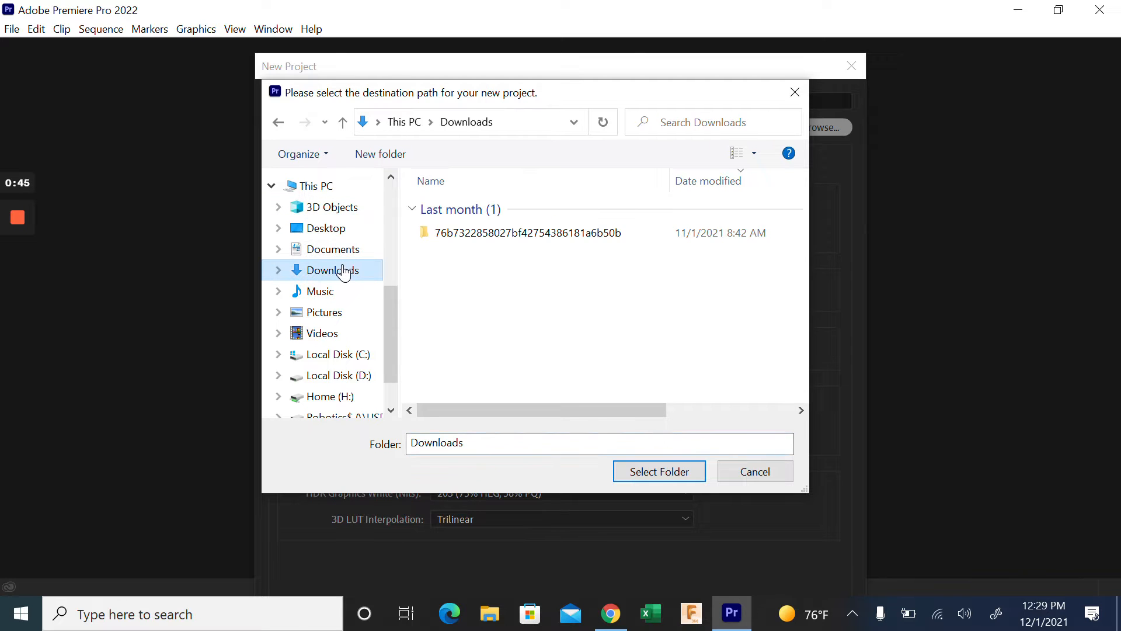
click(680, 471)
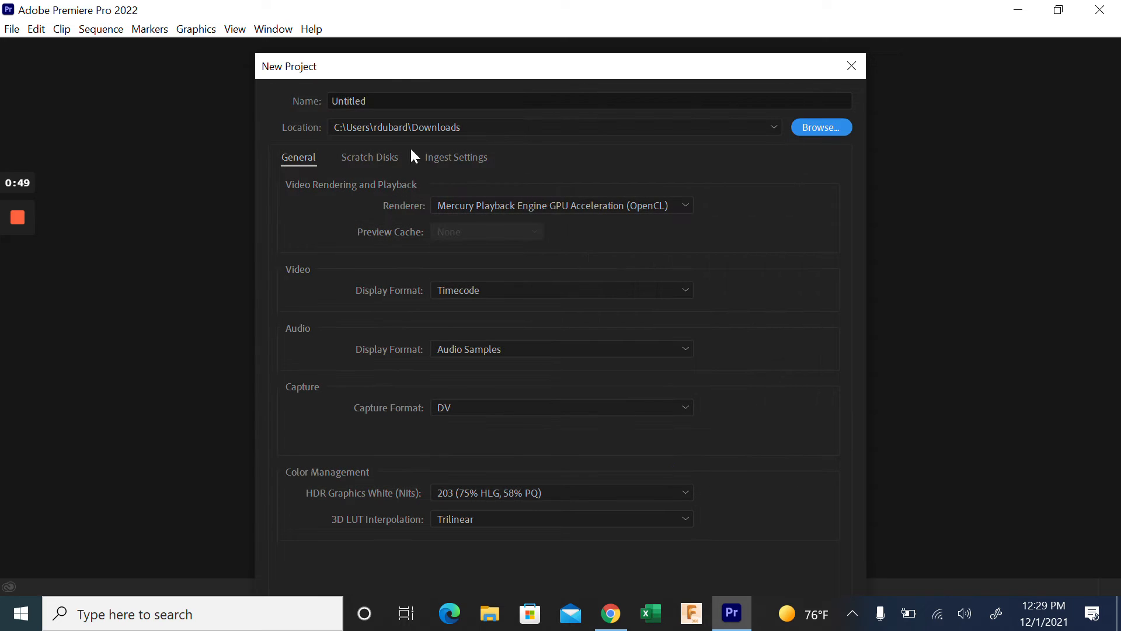
- Name the project "Example Mousetrap Video" and create it with the remaining settings at their defaults
click(391, 97)
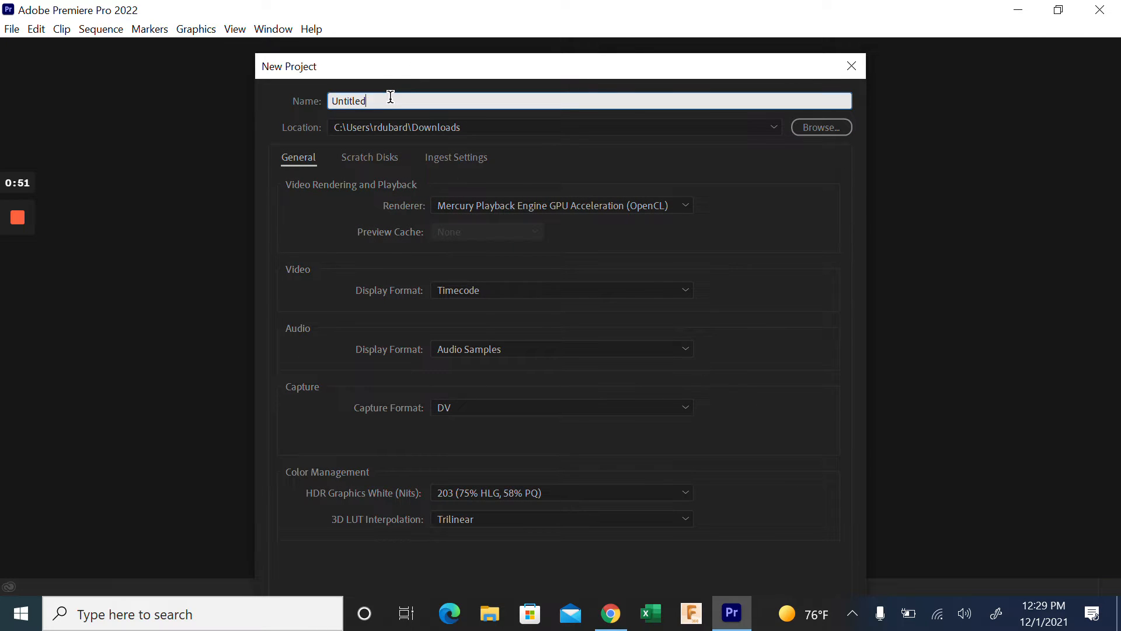
key(BackSpace)
key(BackSpace)
key(BackSpace)
key(BackSpace)
key(BackSpace)
key(BackSpace)
key(BackSpace)
key(BackSpace)
text(Example Mose)
key(BackSpace)
key(BackSpace)
key(BackSpace)
text(ousetrap Video)
scroll(629, 203, down, 1)
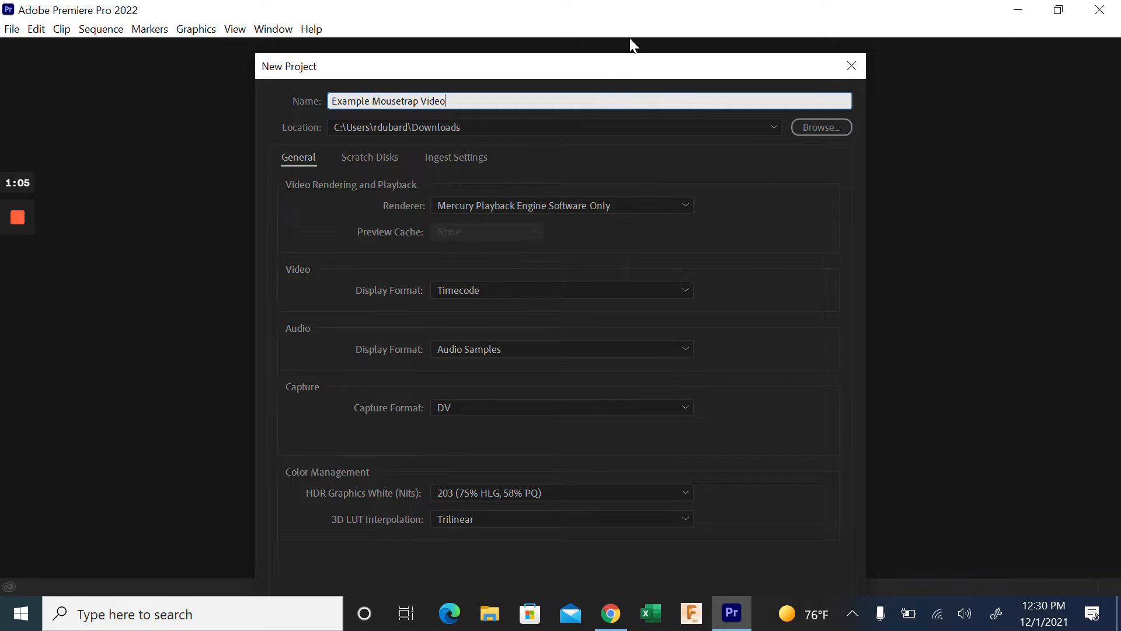
drag(630, 67, 621, 15)
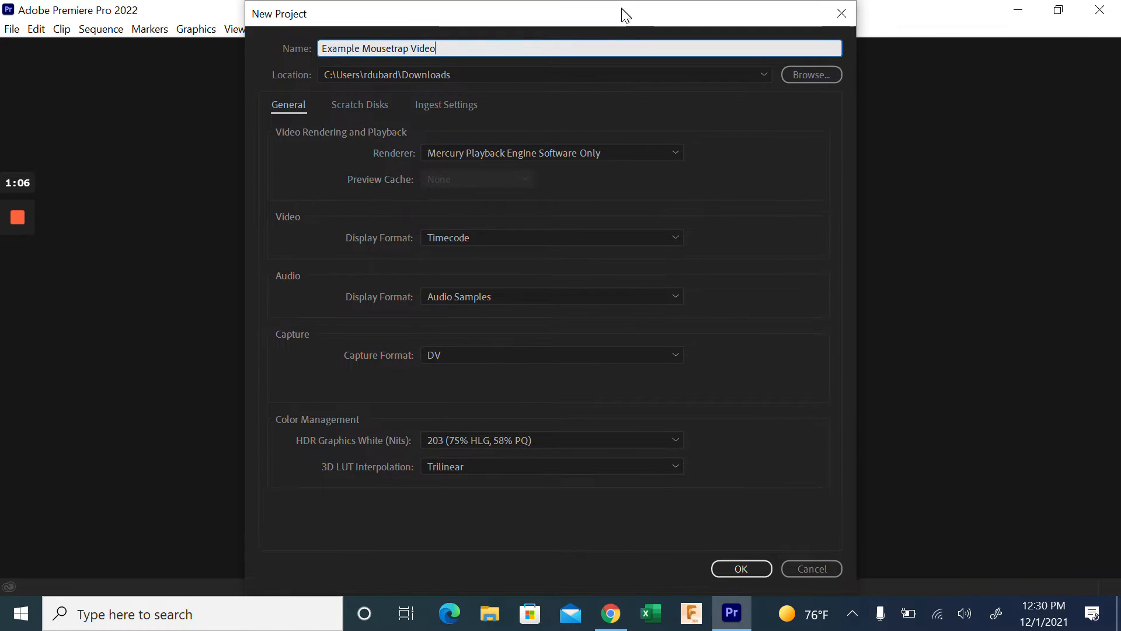
click(741, 569)
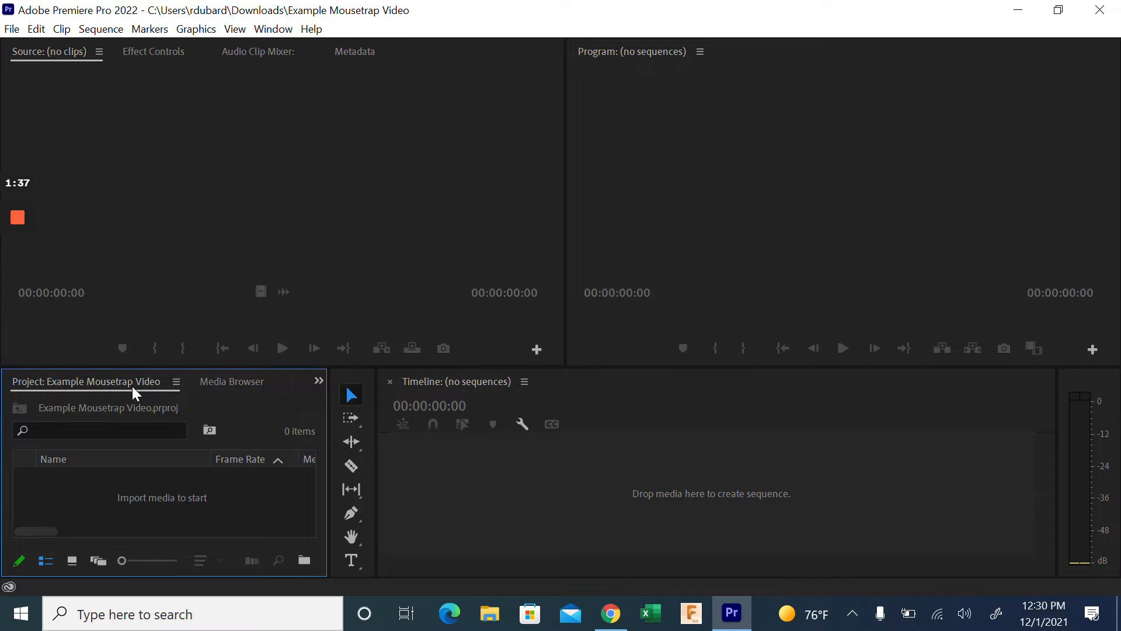
- Import the mouse1 clip dated 10:17 AM from Downloads and place it in the empty timeline as a new sequence
double_click(155, 506)
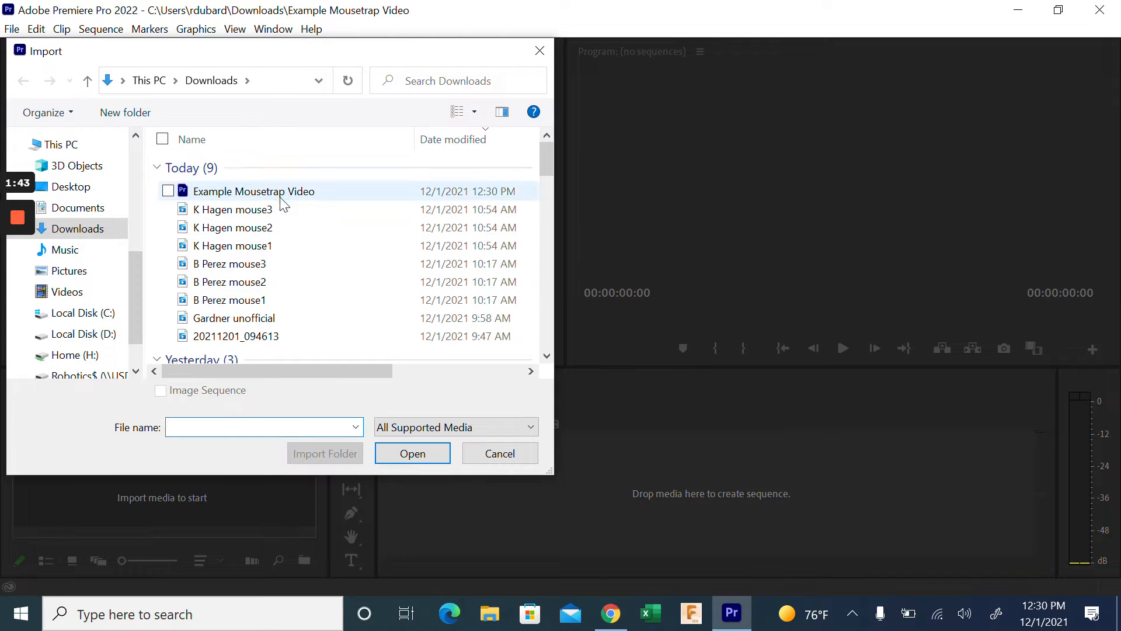
click(250, 304)
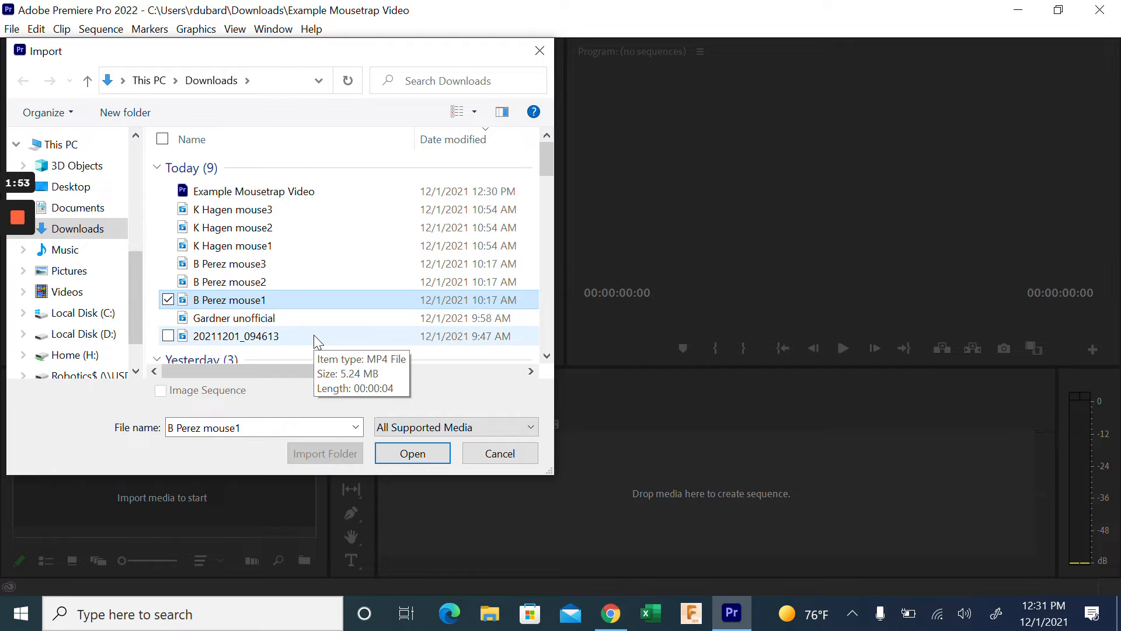
click(422, 454)
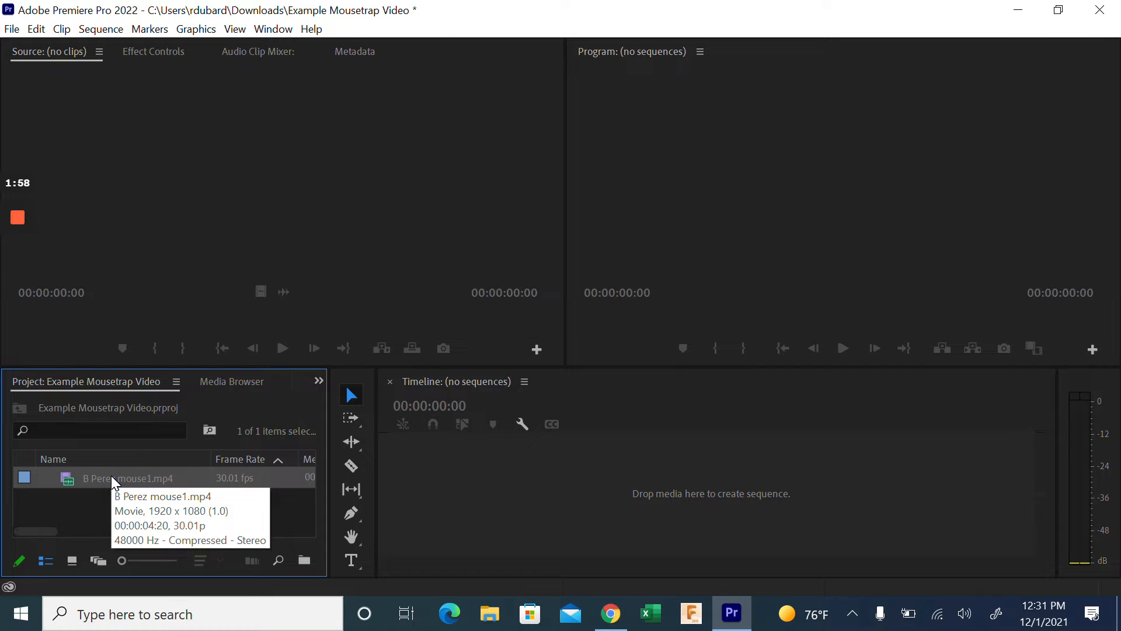
drag(115, 481, 404, 471)
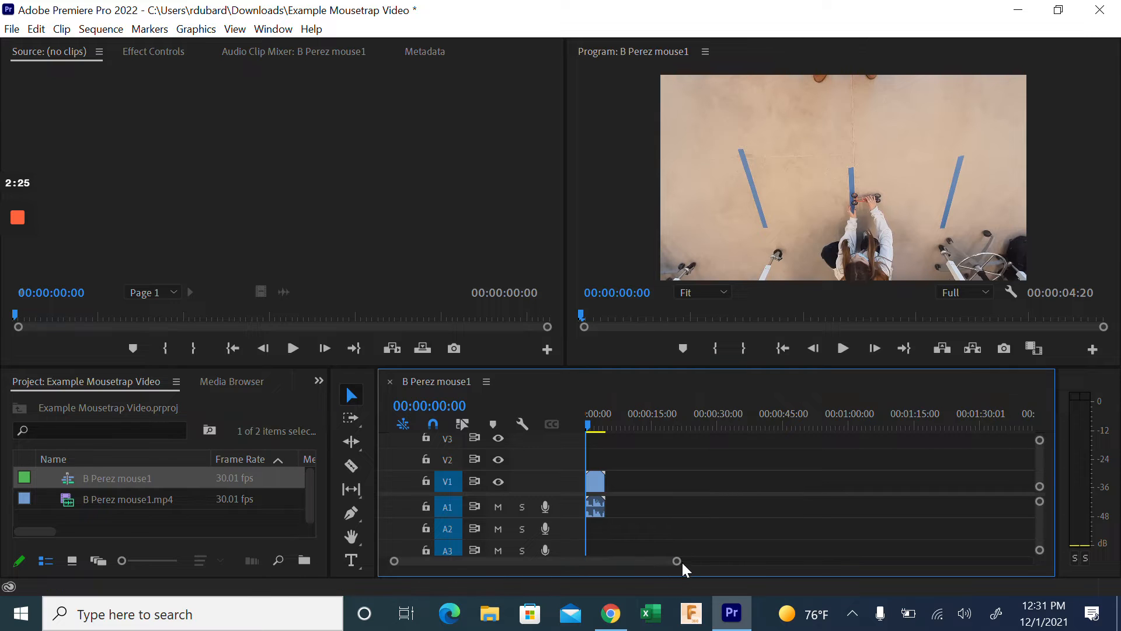
mouse_move(678, 564)
mouse_down()
mouse_move(559, 588)
mouse_move(599, 590)
mouse_up()
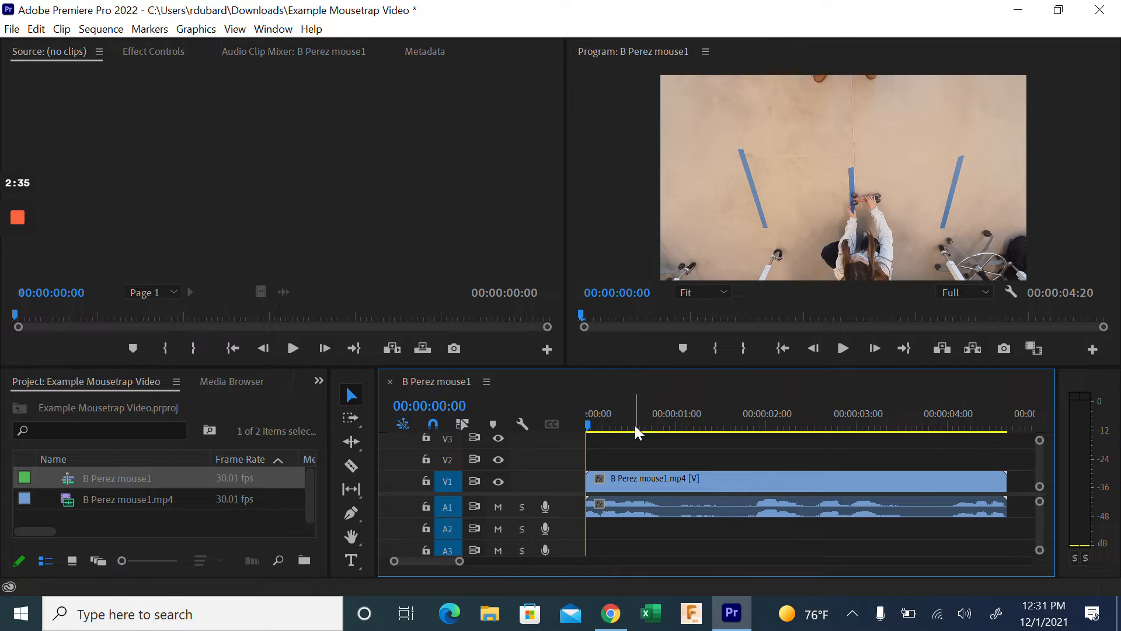
- Play the sequence twice to review the car's run, returning the playhead to the start each time
click(844, 349)
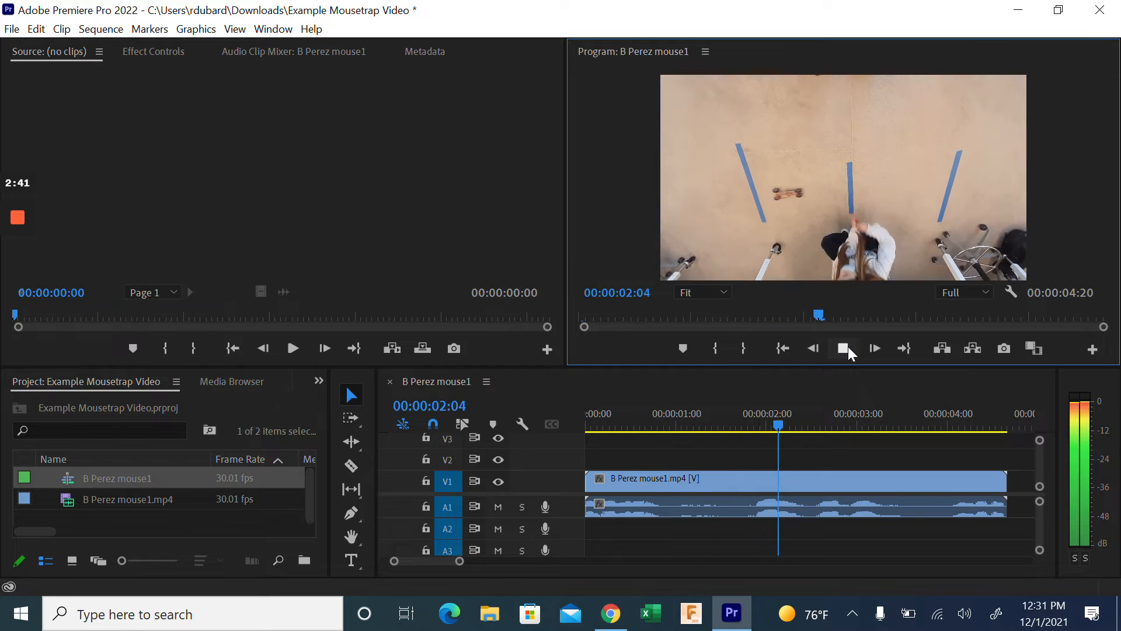
click(848, 349)
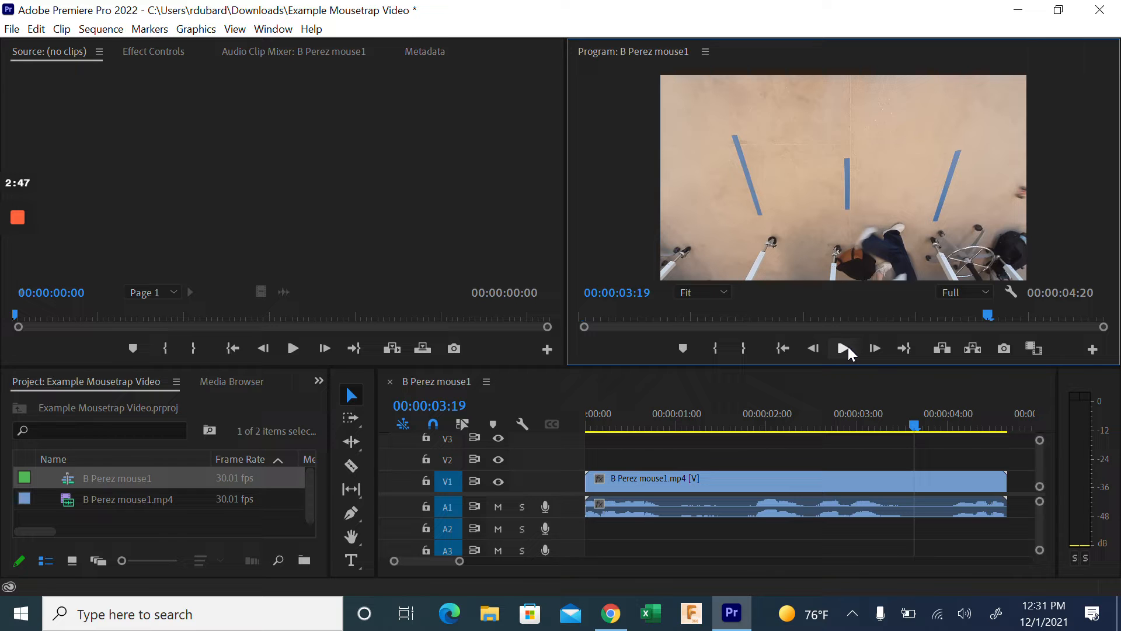
click(915, 435)
drag(915, 435, 584, 437)
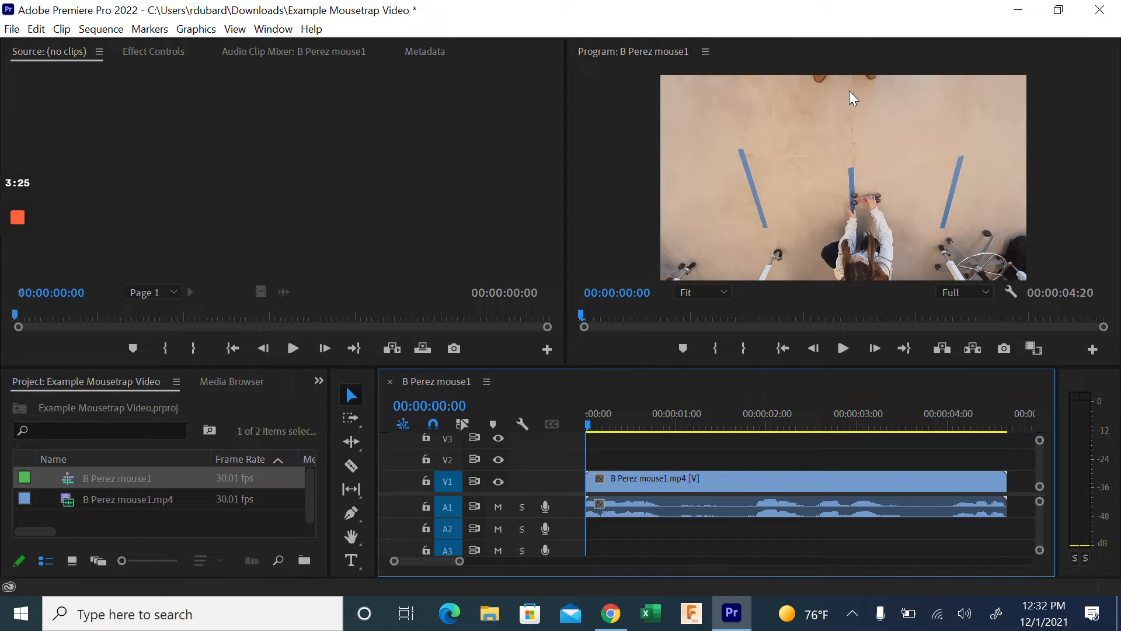
click(842, 351)
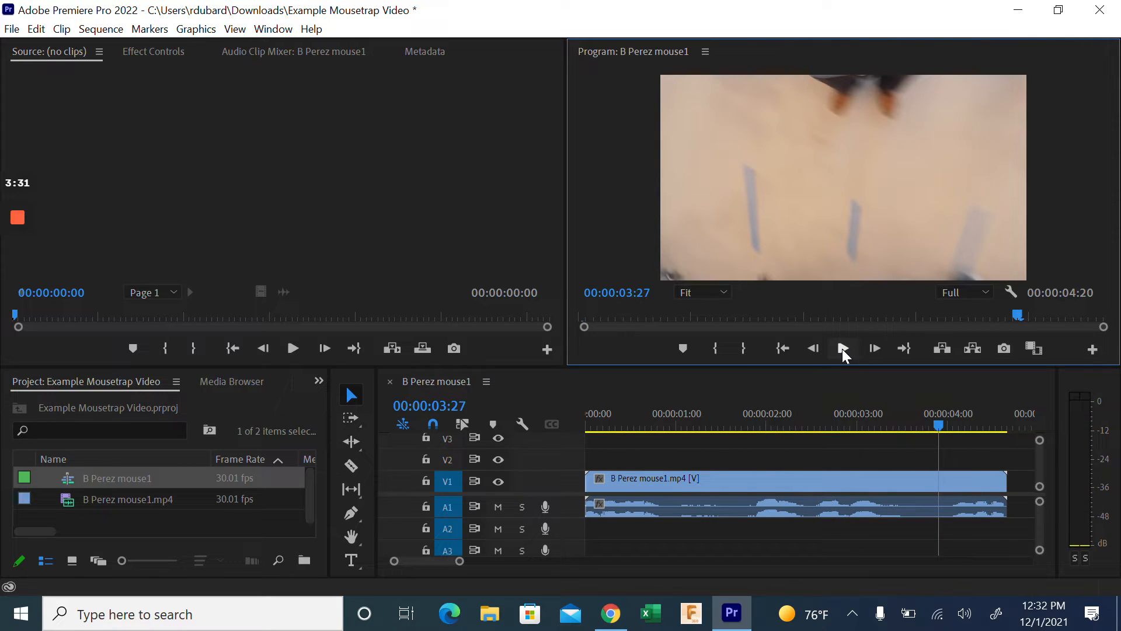
drag(939, 428, 538, 463)
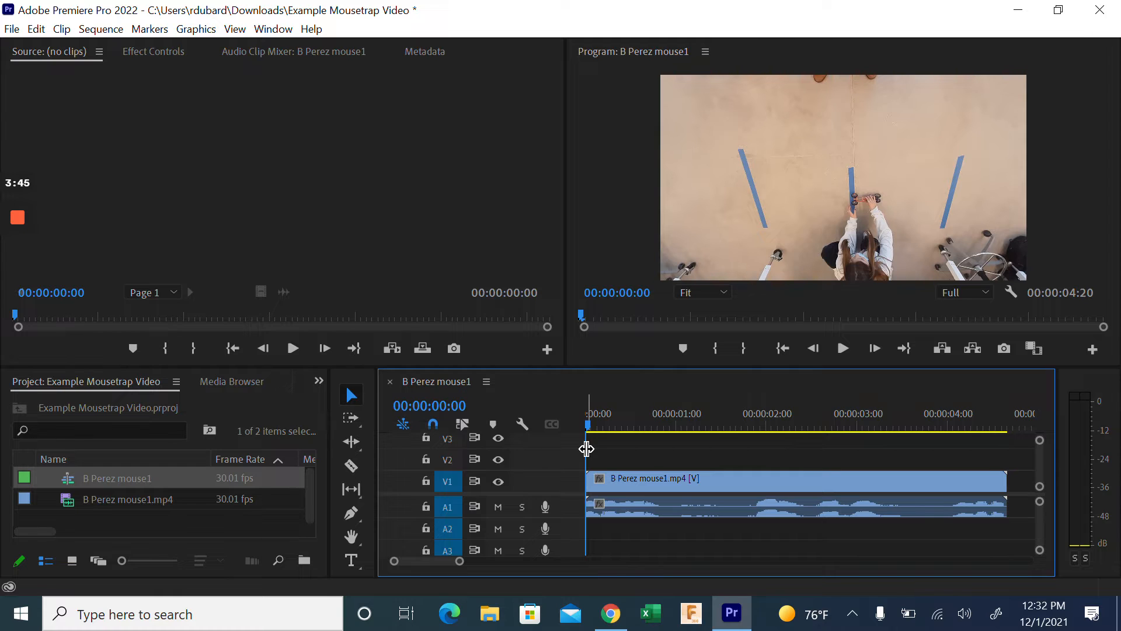
- Try linked selection by turning it on, selecting the clip's audio together with its video, and turning it off again
click(798, 511)
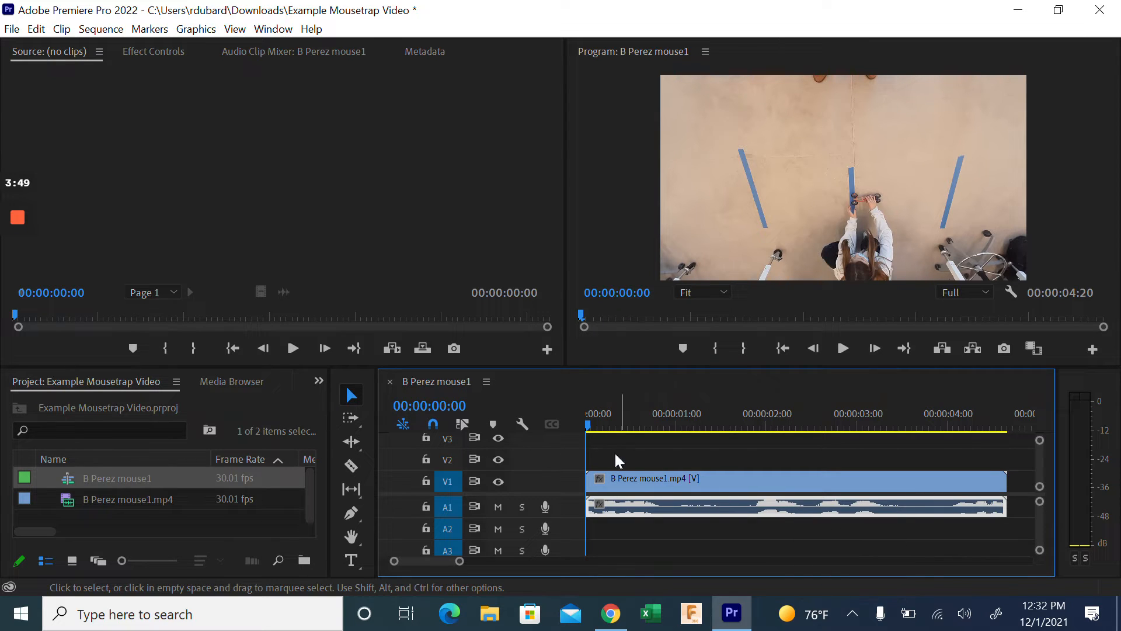
click(466, 423)
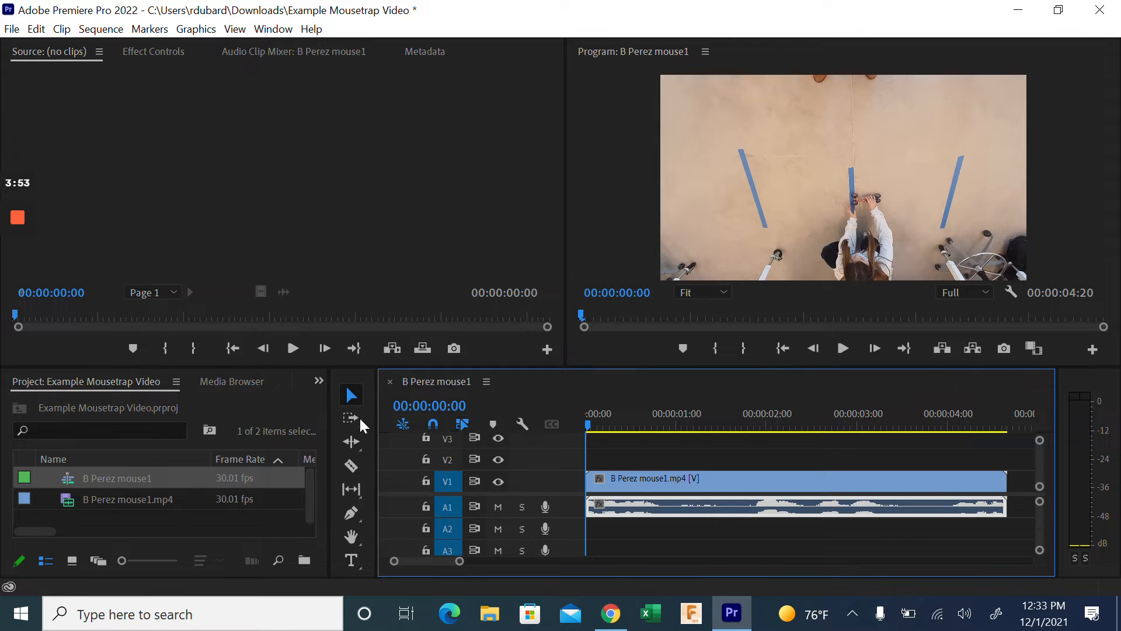
click(714, 444)
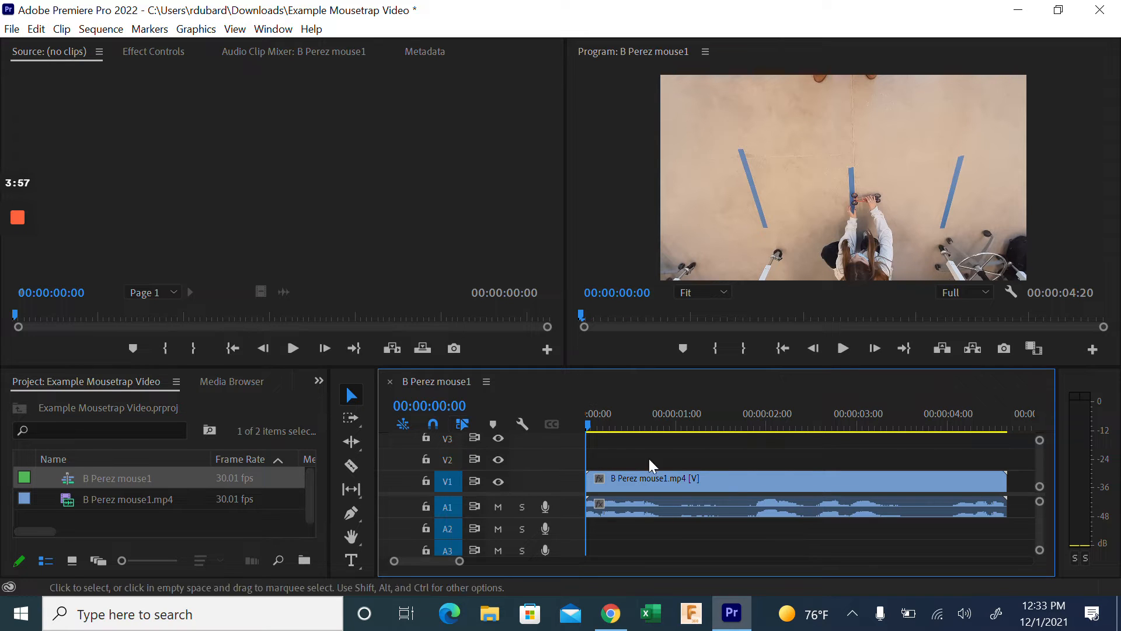
click(704, 502)
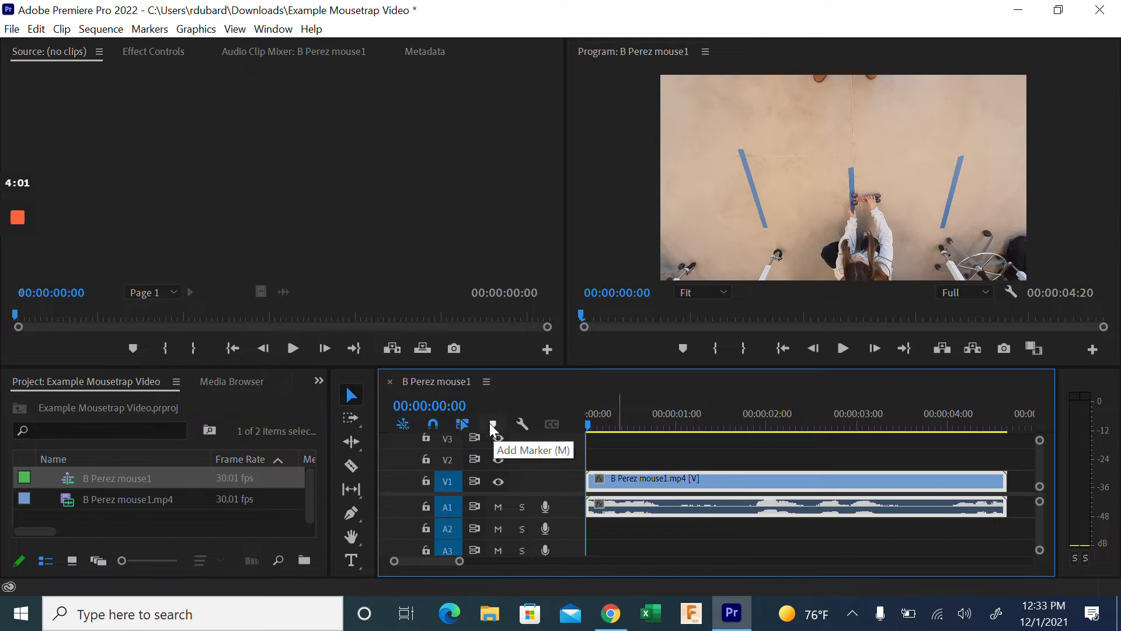
click(462, 429)
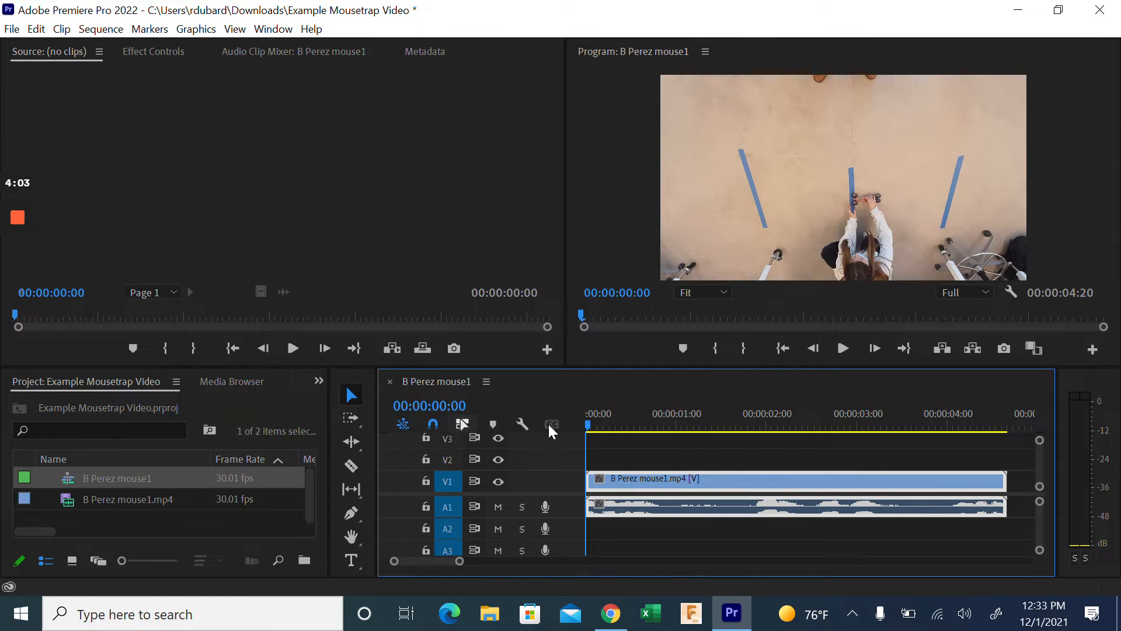
- Delete only the clip's audio from track A1, keeping the video on V1
click(674, 441)
click(686, 510)
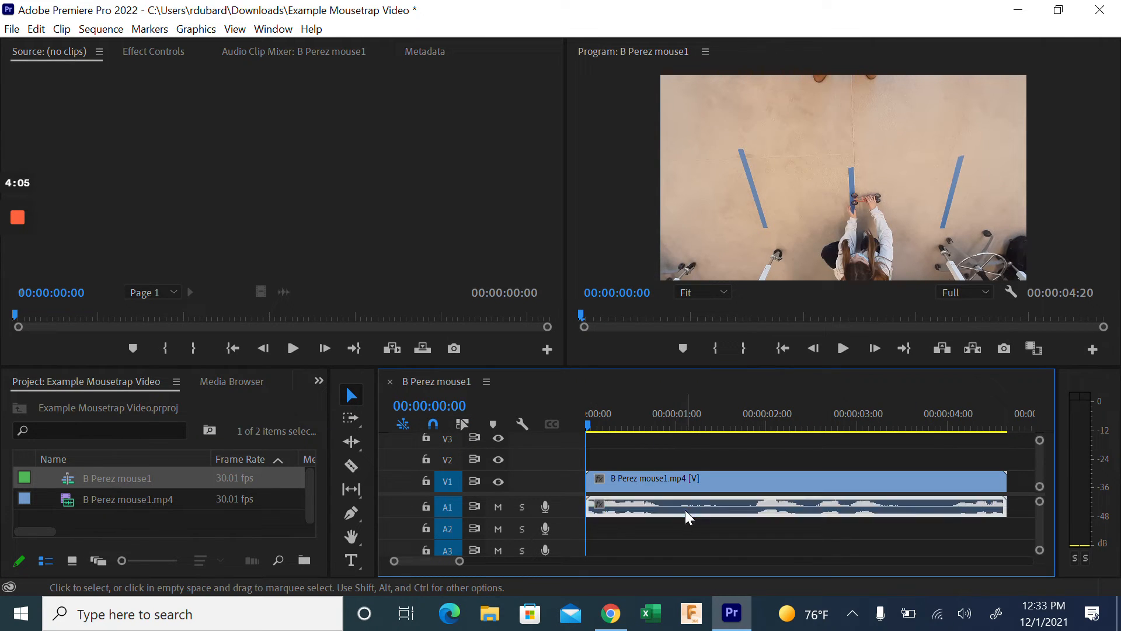
key(Delete)
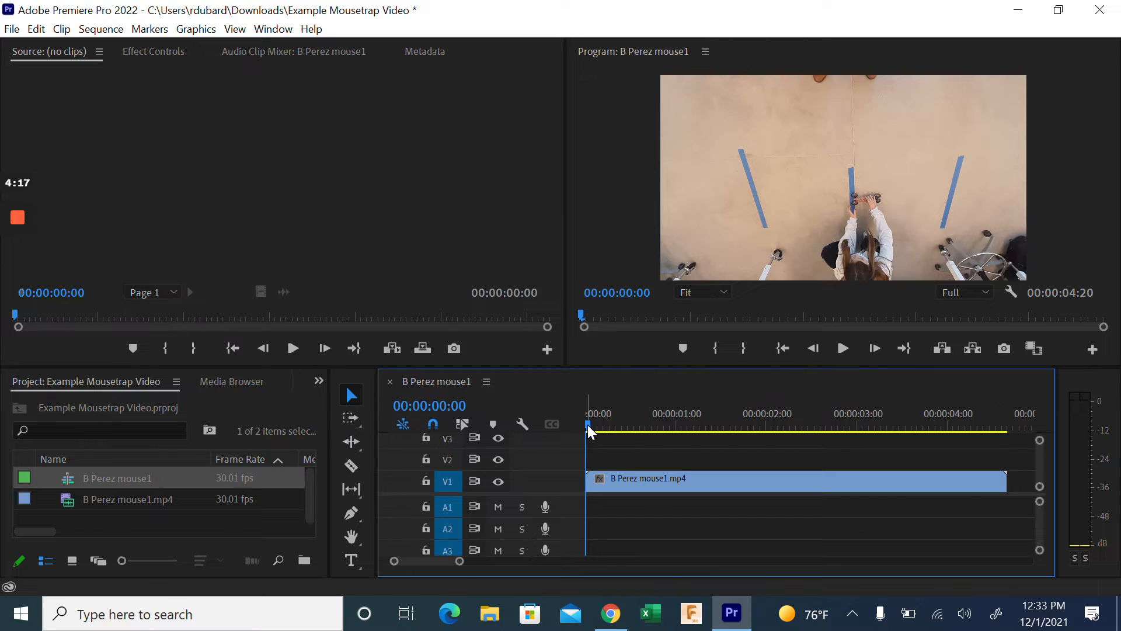
- Position the playhead frame by frame at 00:00:00:08, where the car starts to move
drag(587, 425, 607, 426)
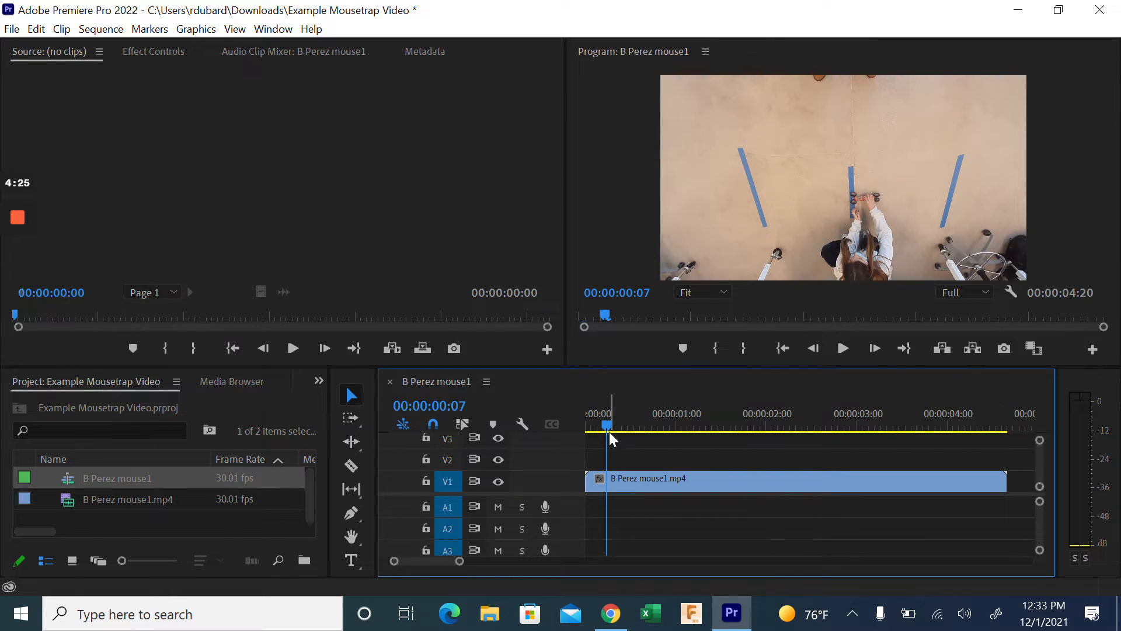
drag(607, 427, 594, 432)
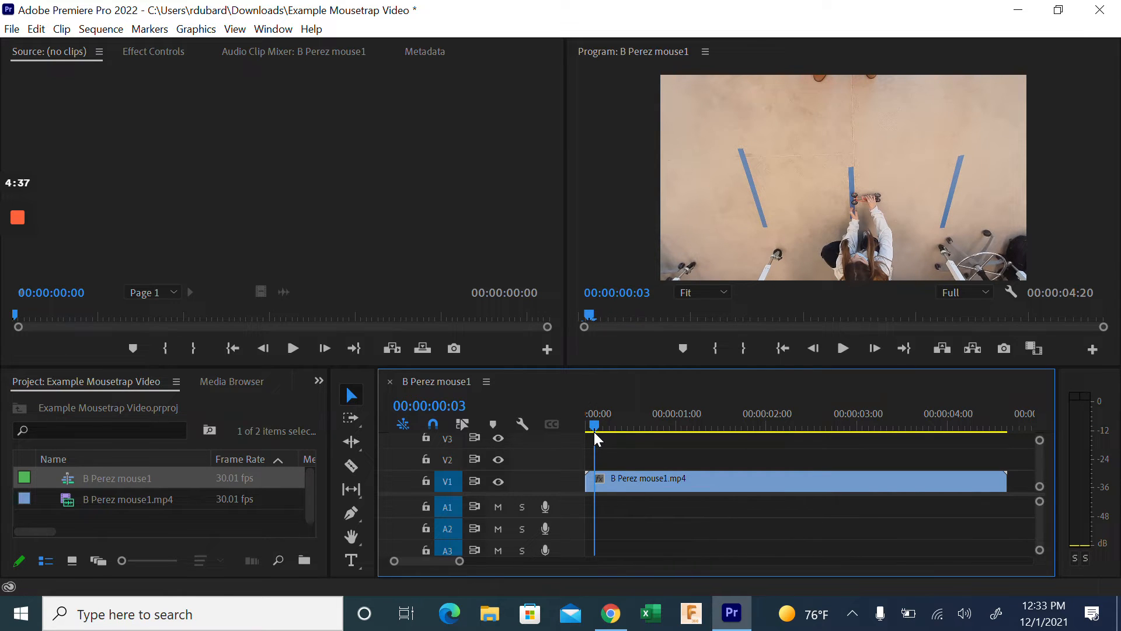
key(Right)
key(Right)
key(Right)
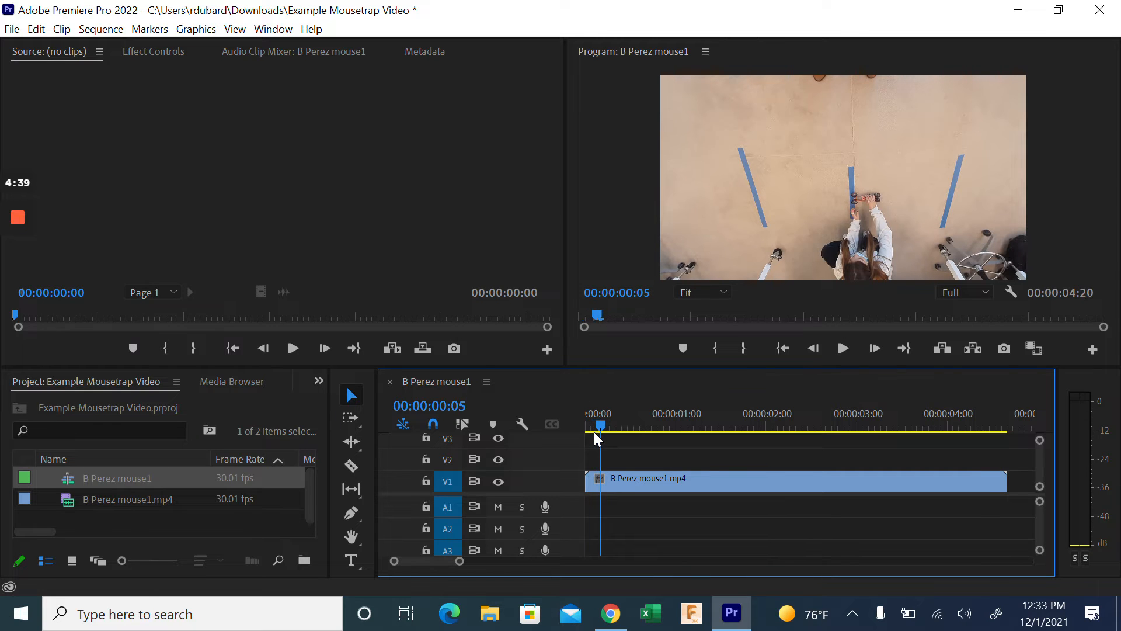
key(Right)
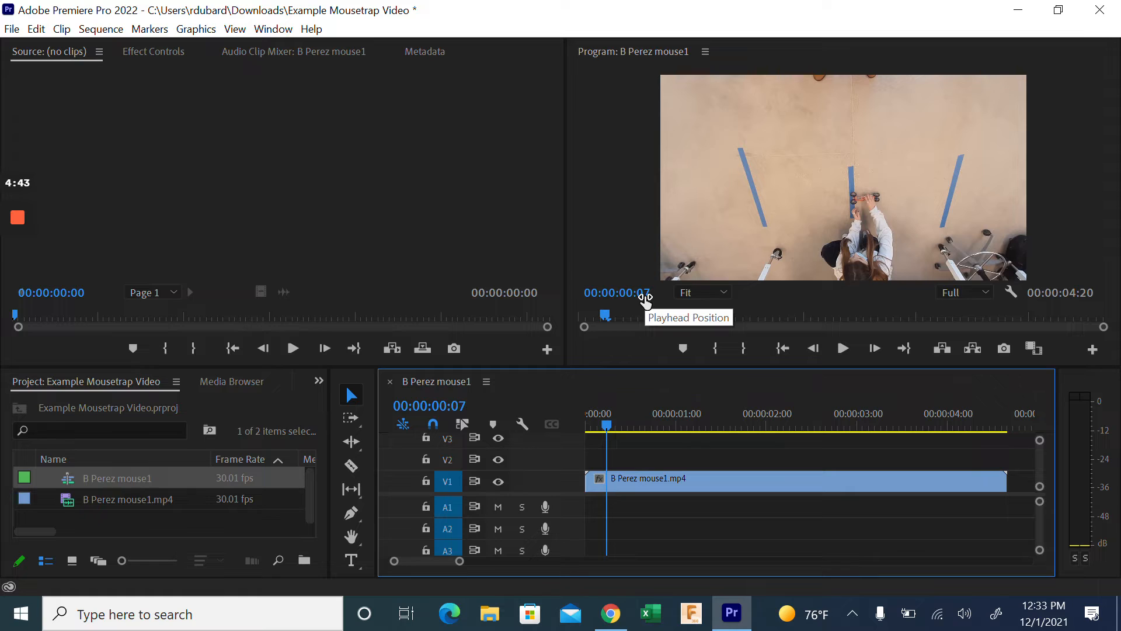
key(Right)
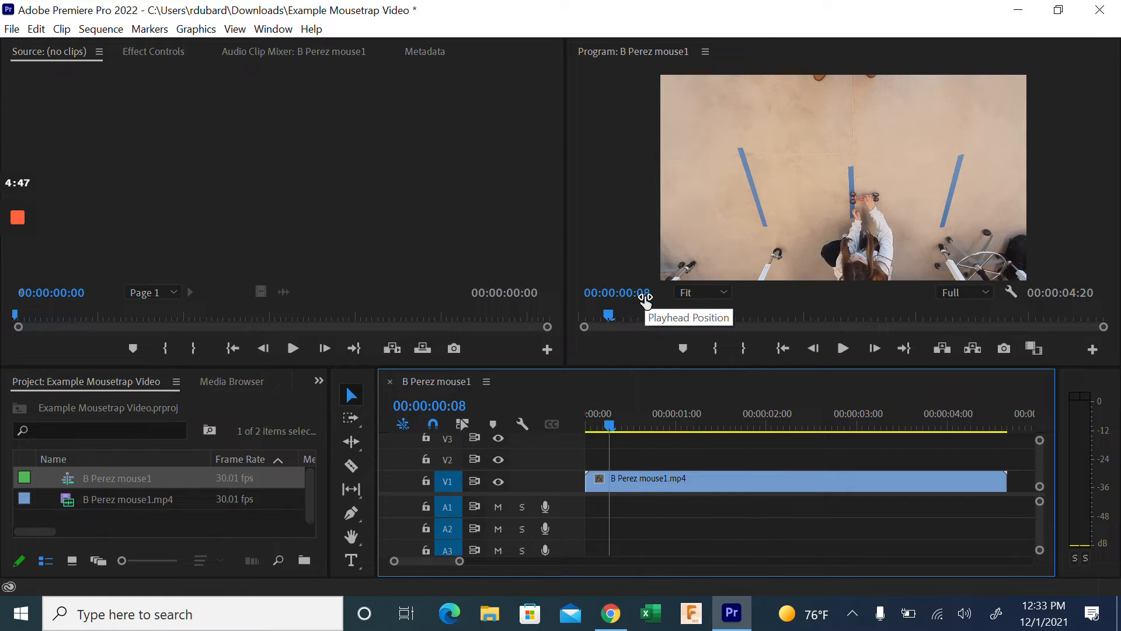
key(Right)
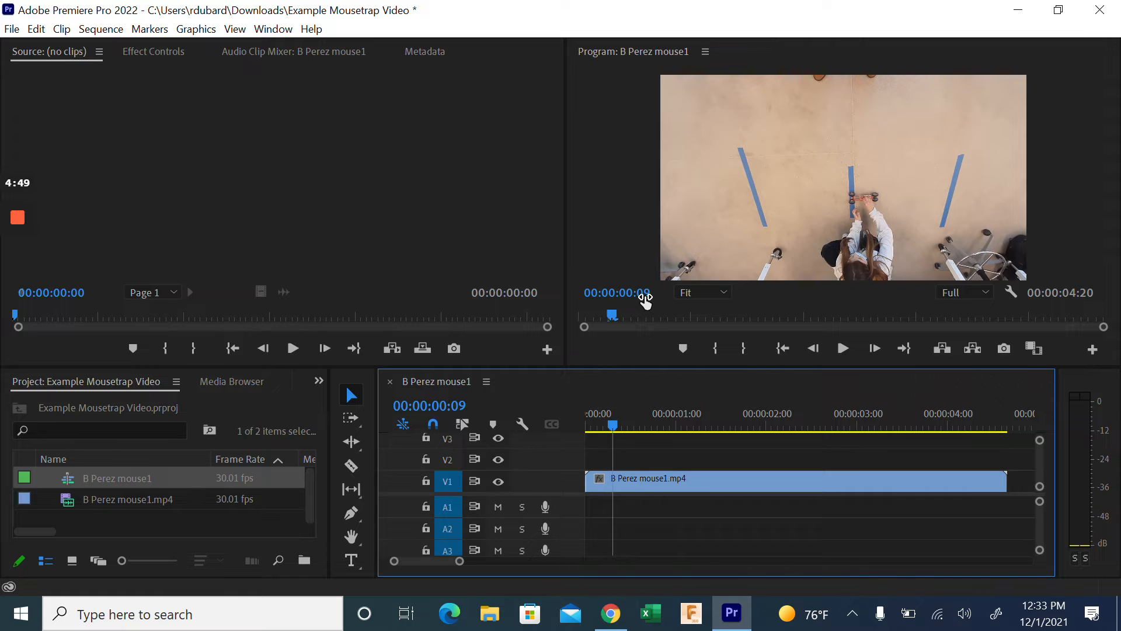
key(Left)
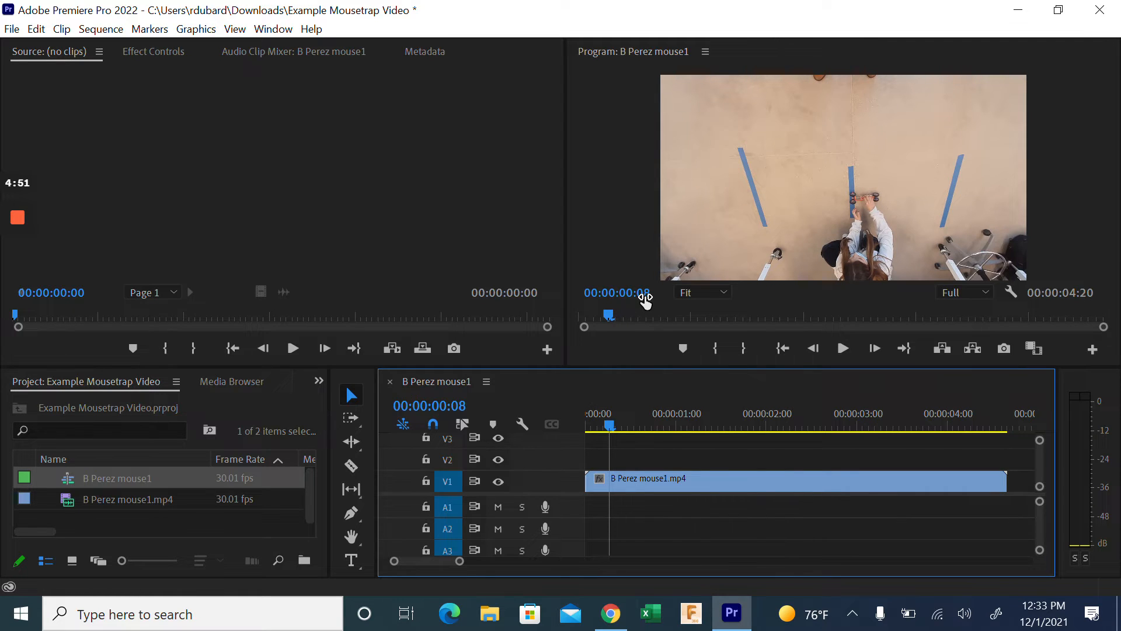
- Try the 1/2 playback resolution in the Program monitor and set it back to Full
click(976, 293)
click(968, 327)
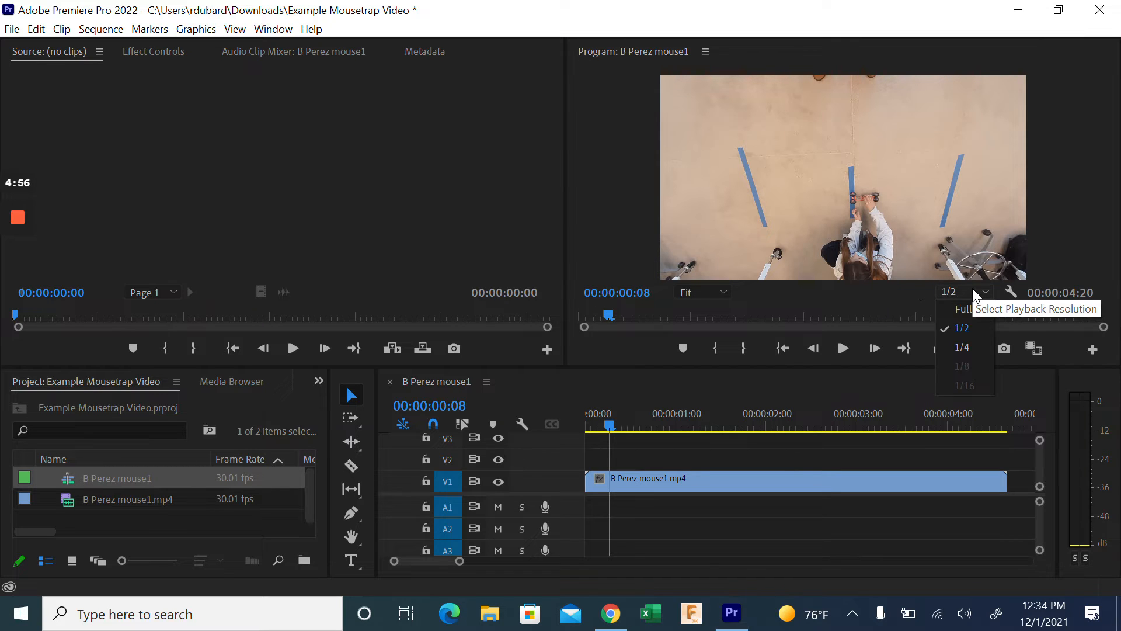
click(972, 291)
click(967, 315)
- Set the Program monitor's zoom level to 100% for a closer look at the car
click(726, 290)
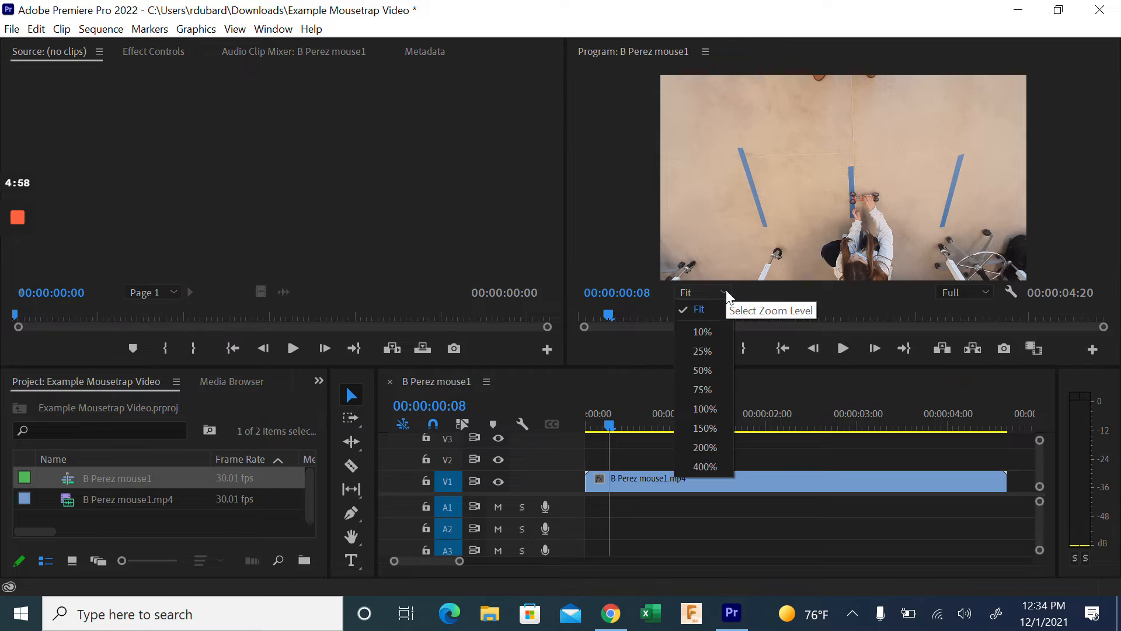
click(720, 410)
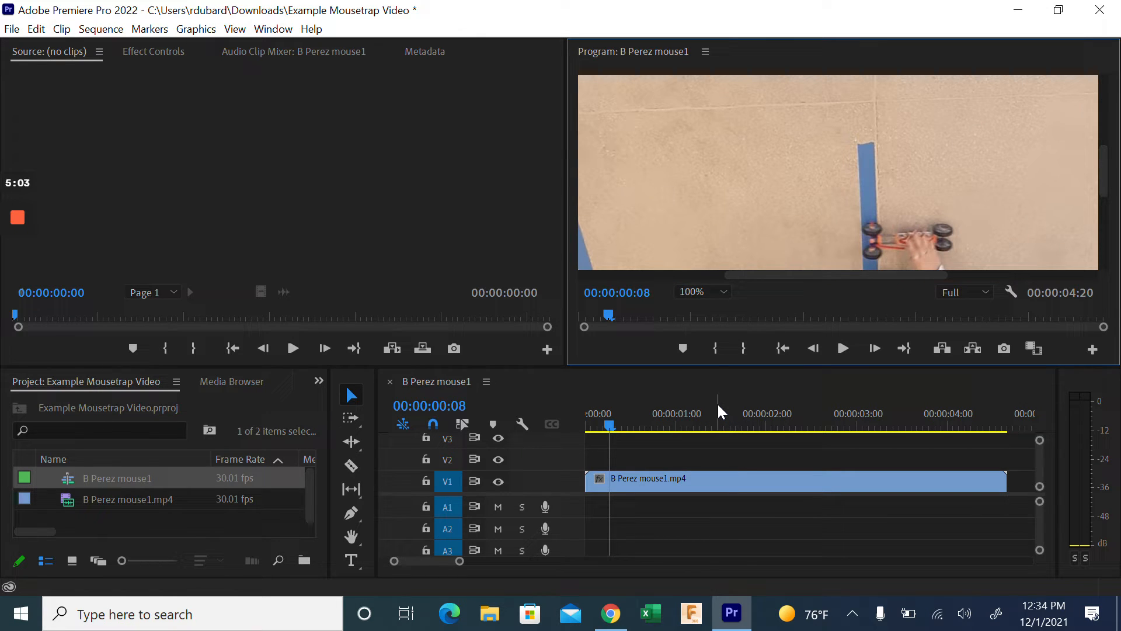
- Try the 150% and 75% zoom levels in the Program monitor to compare how clearly the car shows
click(725, 294)
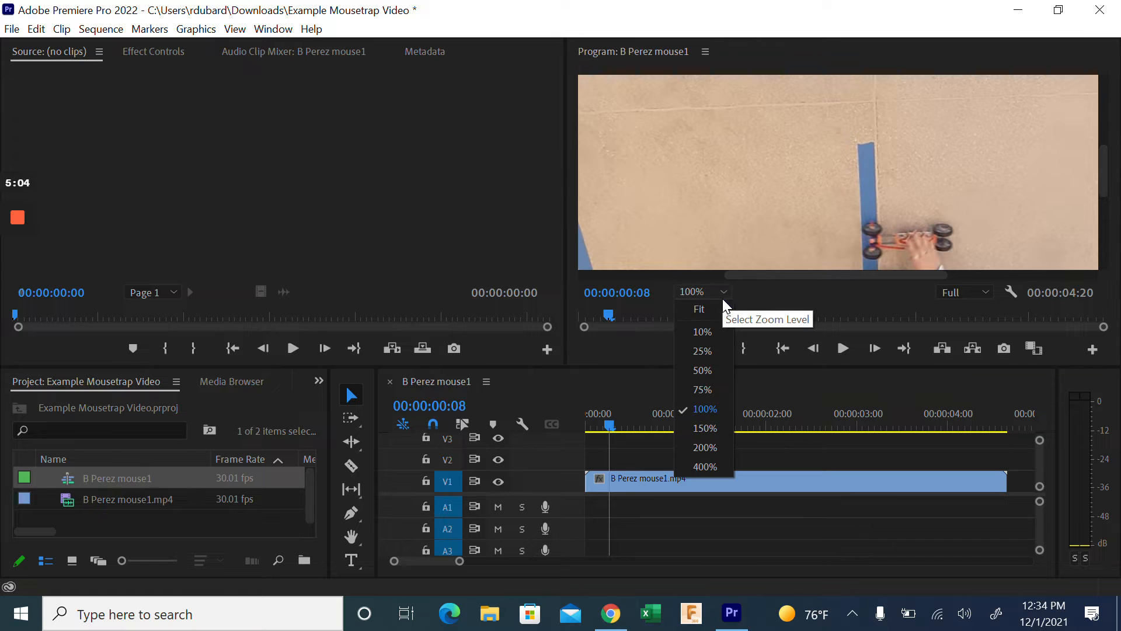
click(709, 430)
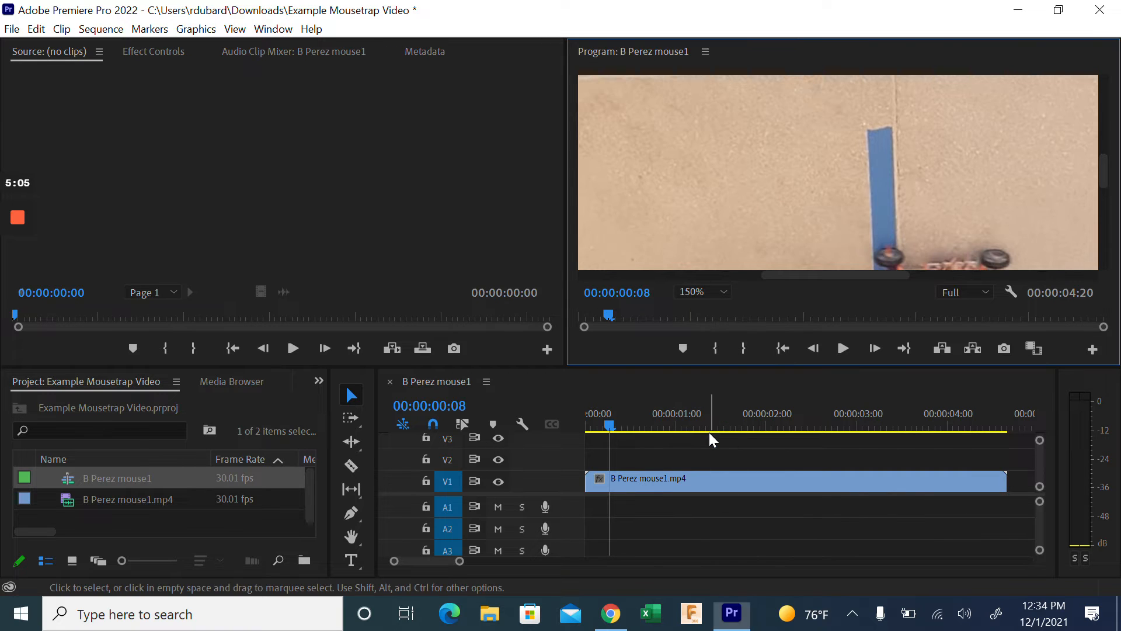
click(722, 293)
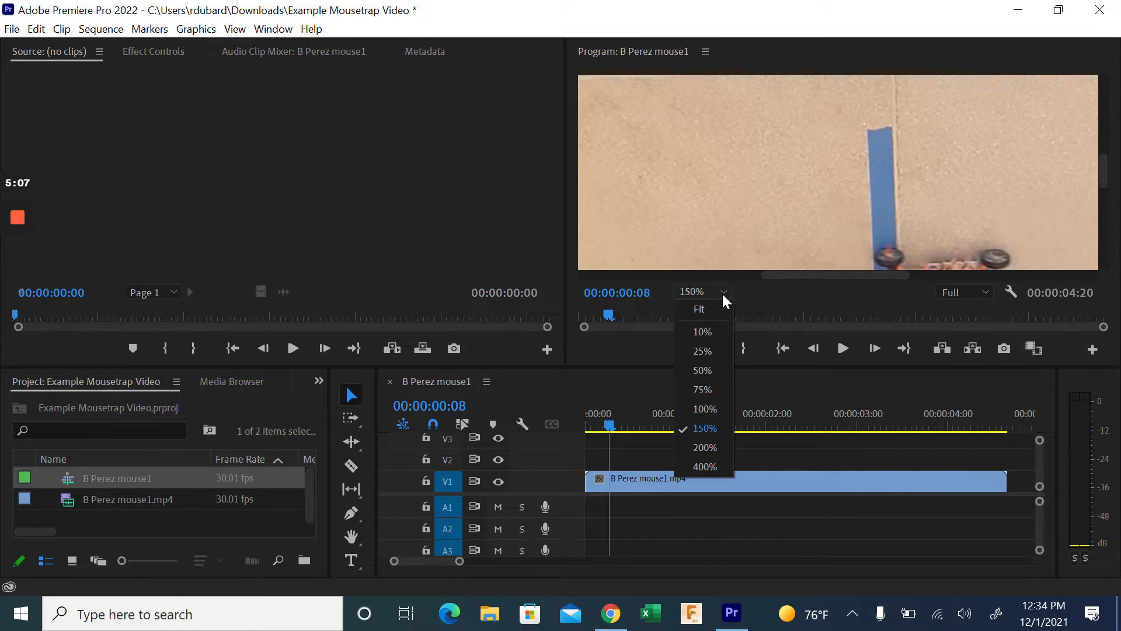
click(713, 389)
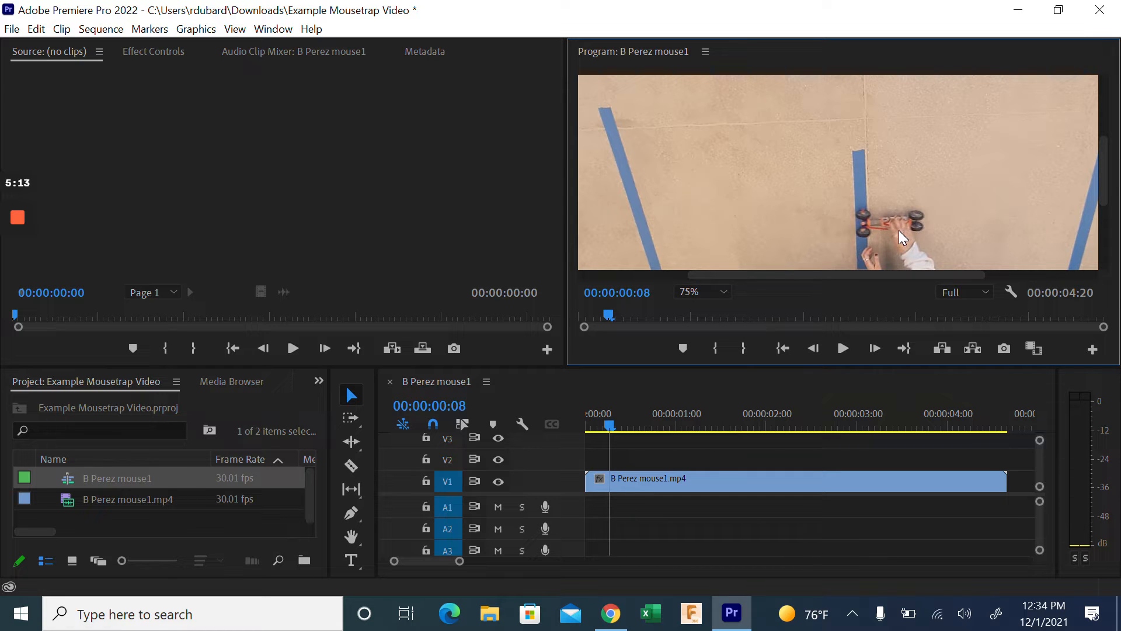
scroll(899, 231, down, 5)
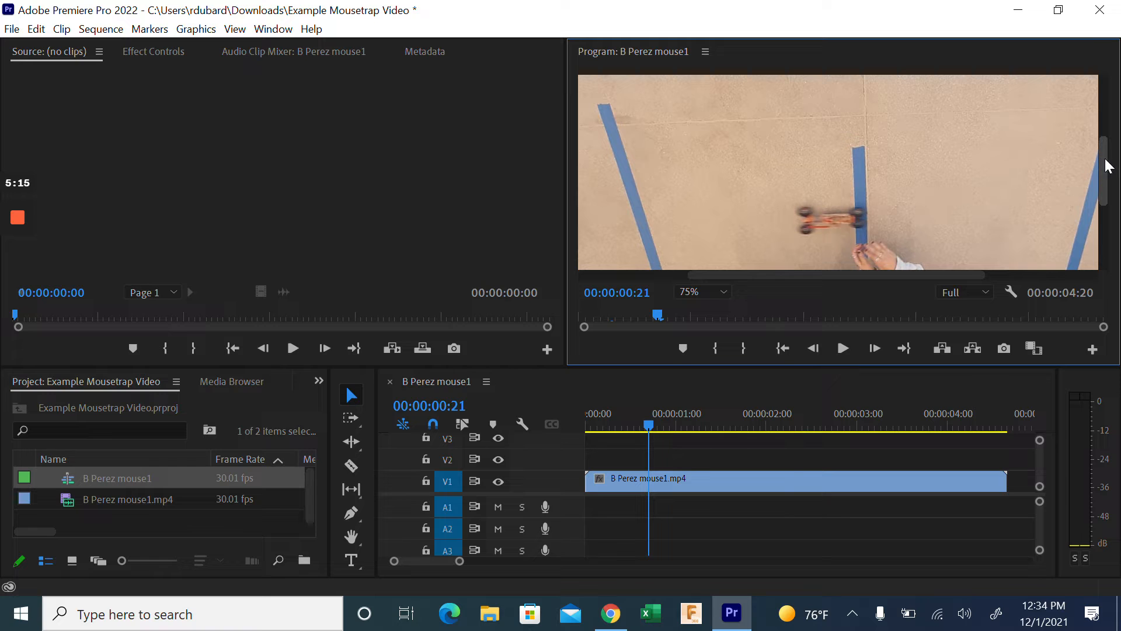
drag(1108, 167, 1110, 195)
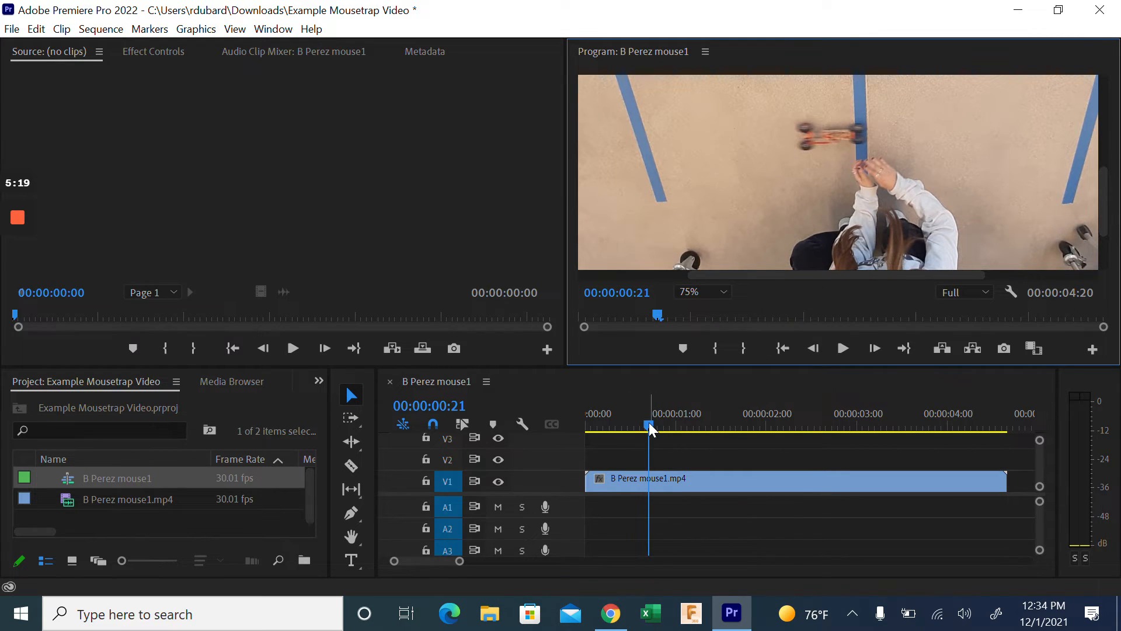
- Move the playhead back to 00:00:00:04 and frame the car in the Program monitor at 100% zoom
drag(650, 422, 599, 426)
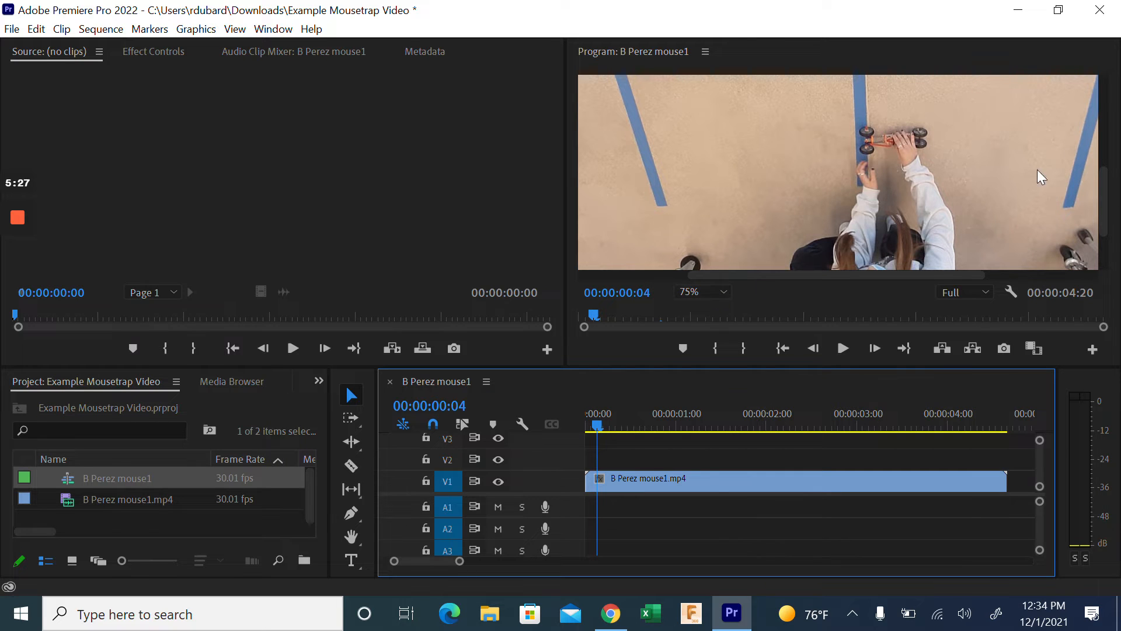
drag(1102, 206, 1103, 195)
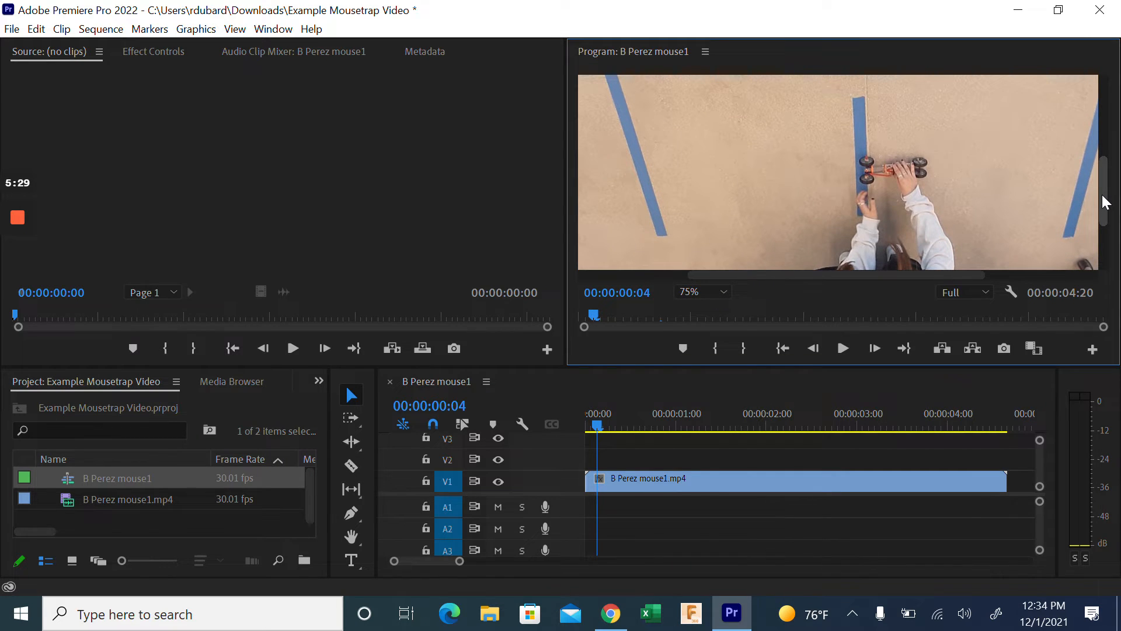
click(721, 292)
click(713, 376)
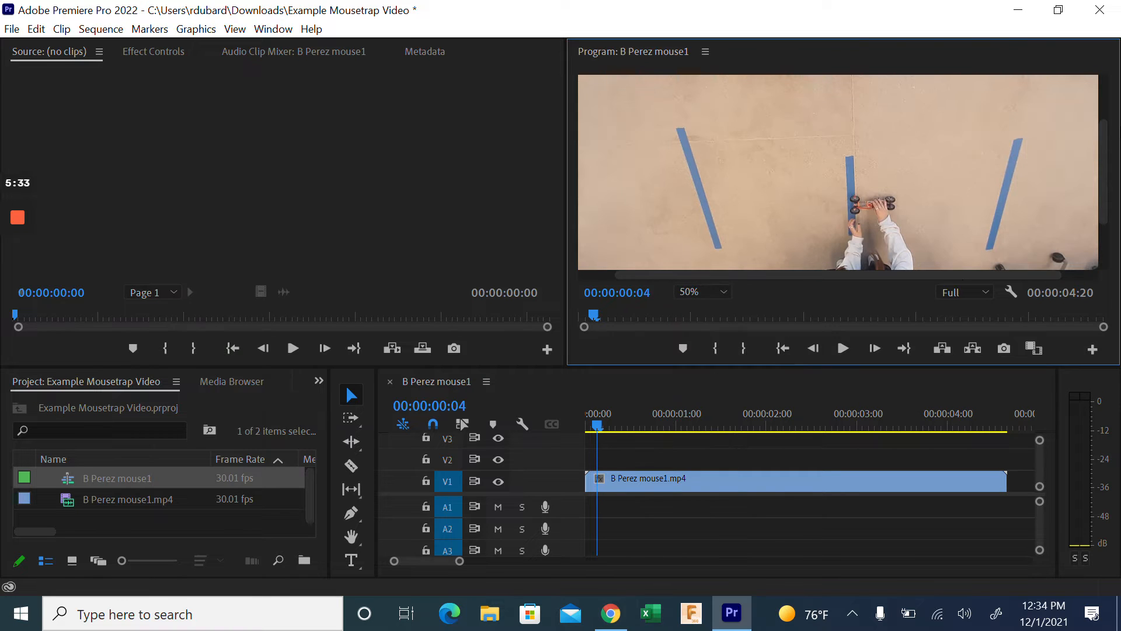
click(722, 293)
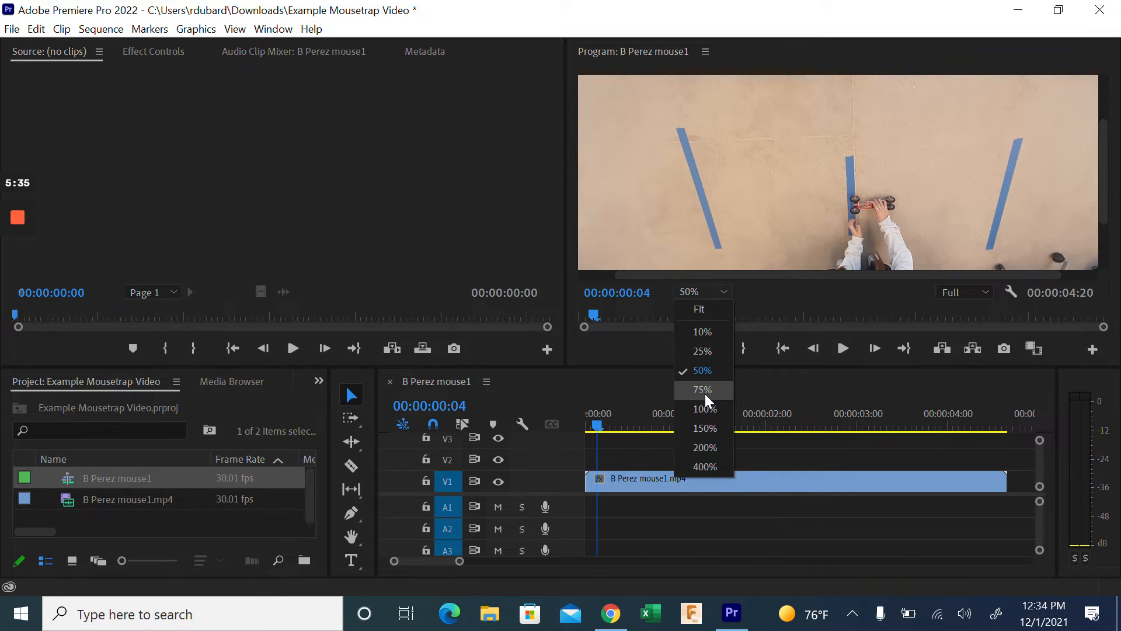
click(710, 408)
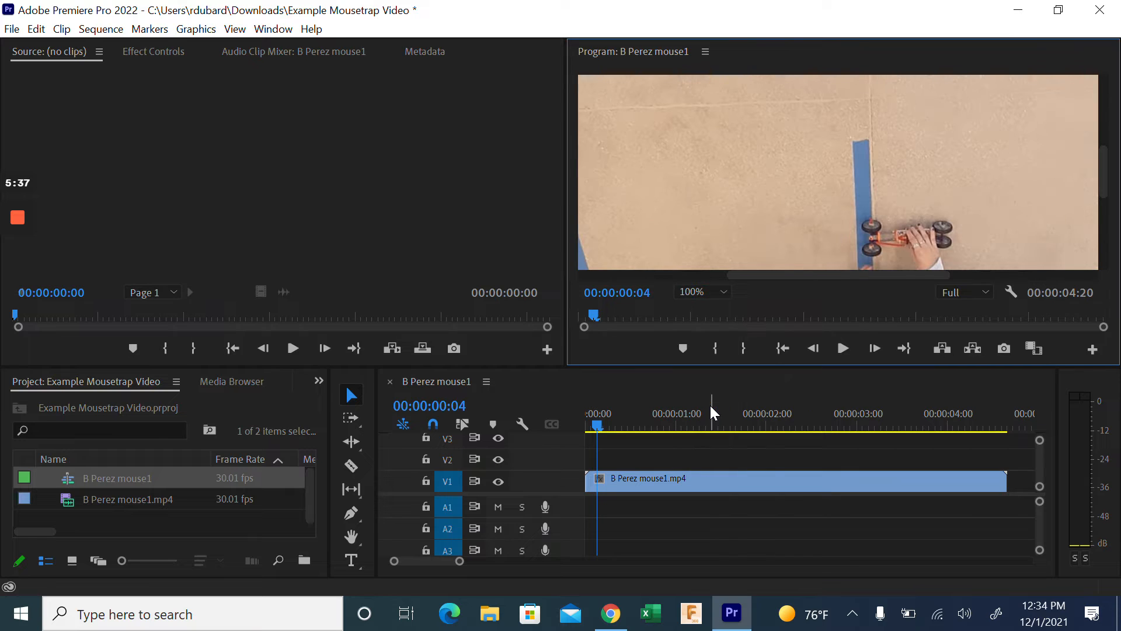
mouse_move(1101, 174)
mouse_down()
mouse_move(1102, 198)
mouse_move(1096, 188)
mouse_up()
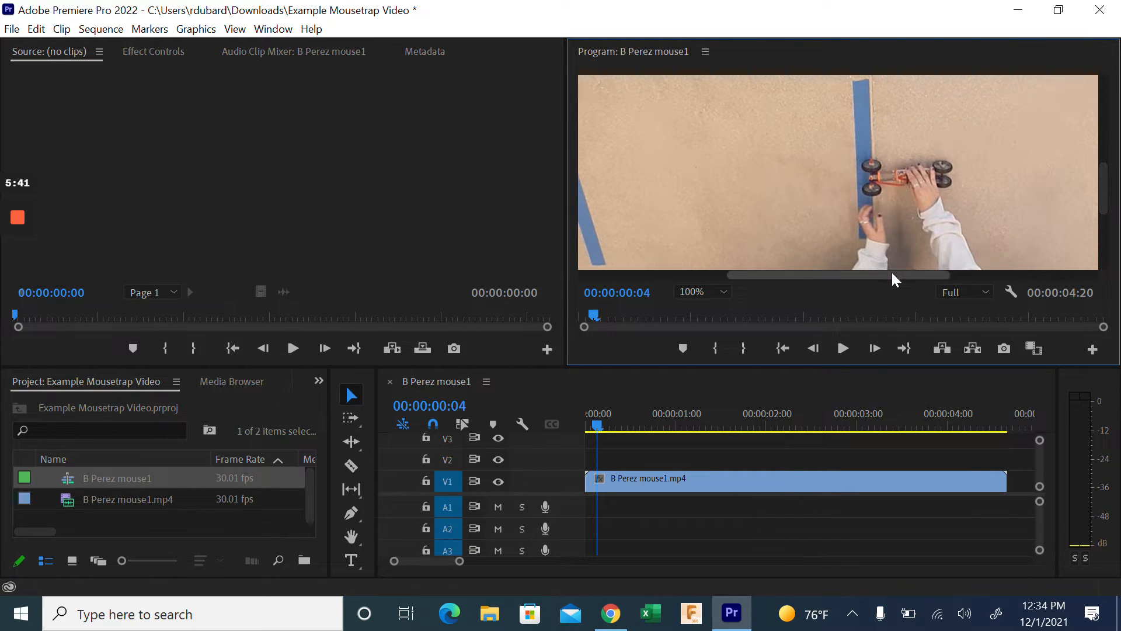
drag(892, 272, 911, 285)
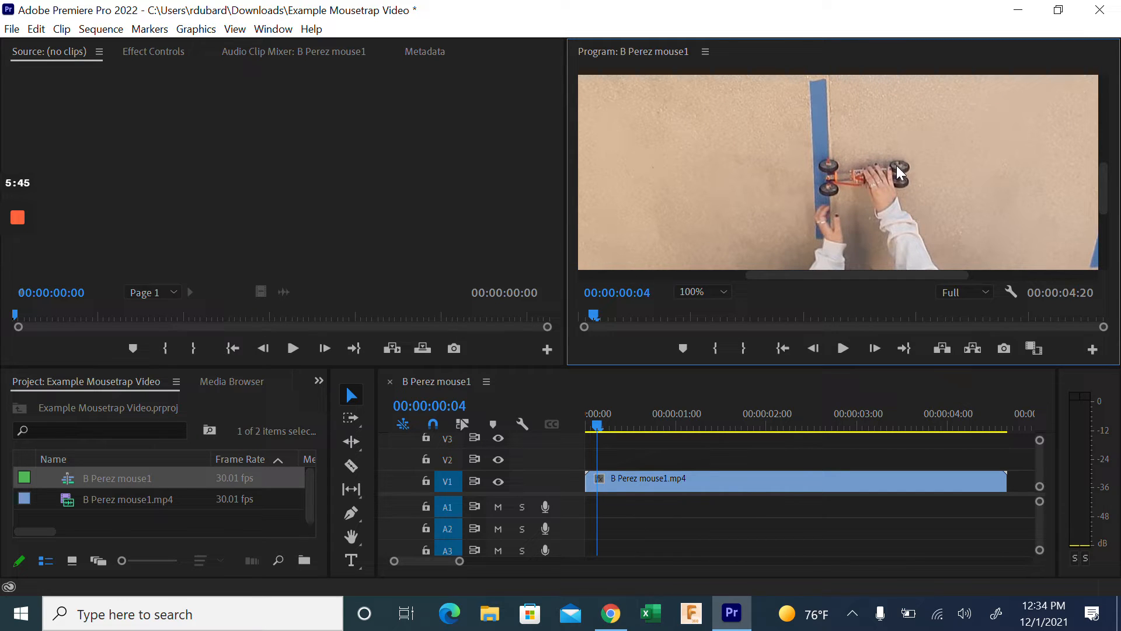
- Position the playhead frame by frame at 00:00:00:06, where the car starts to move
key(Right)
key(Right)
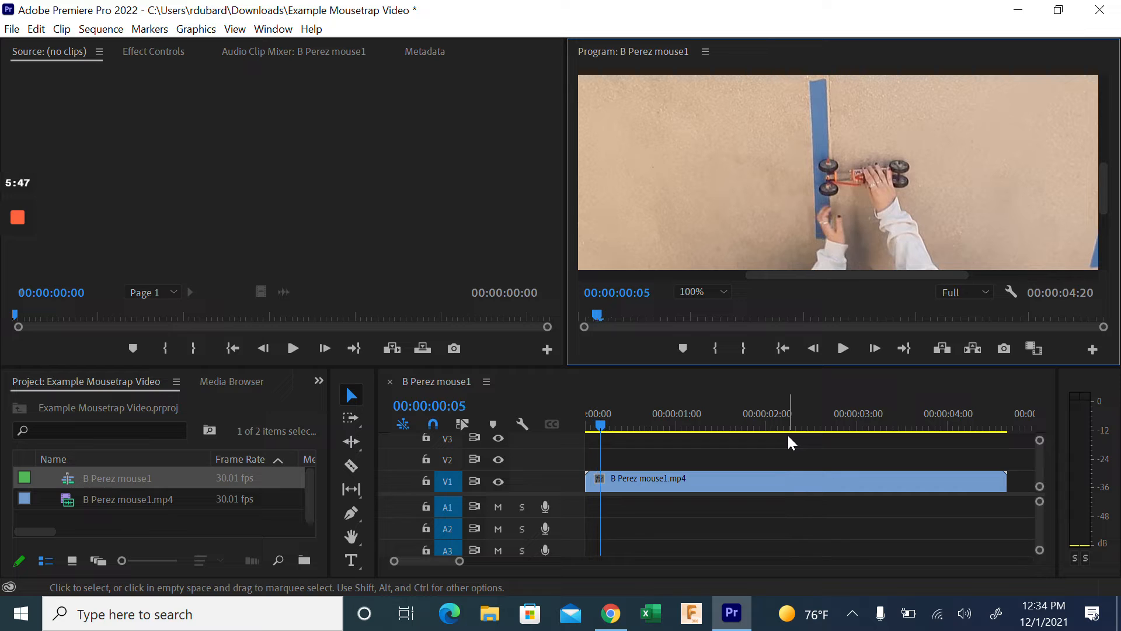
key(Right)
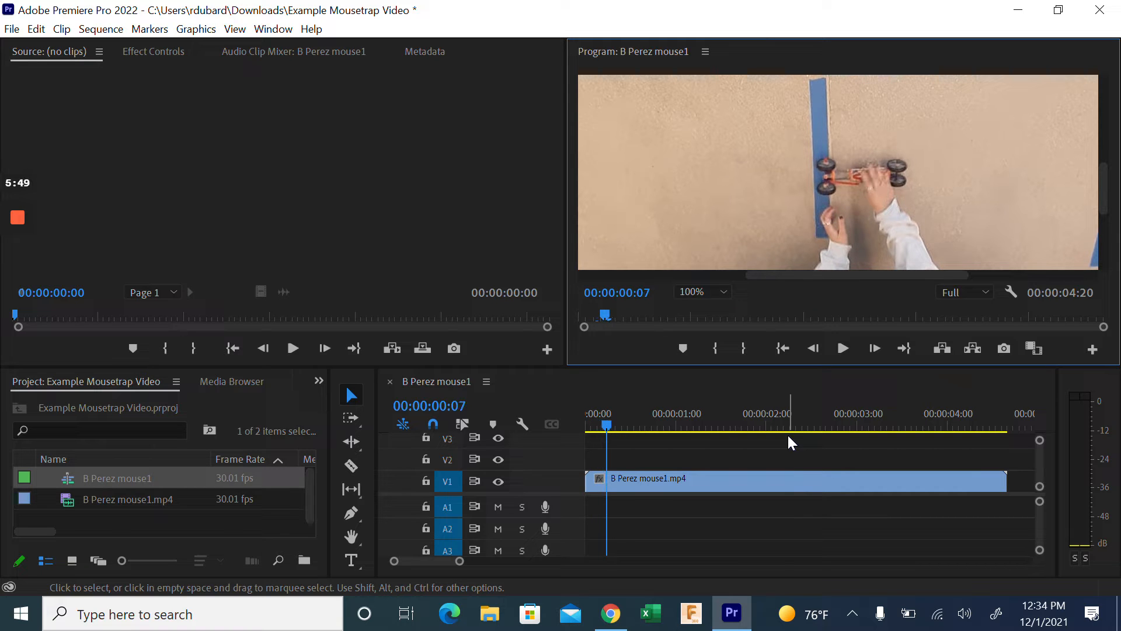
key(Left)
key(Left)
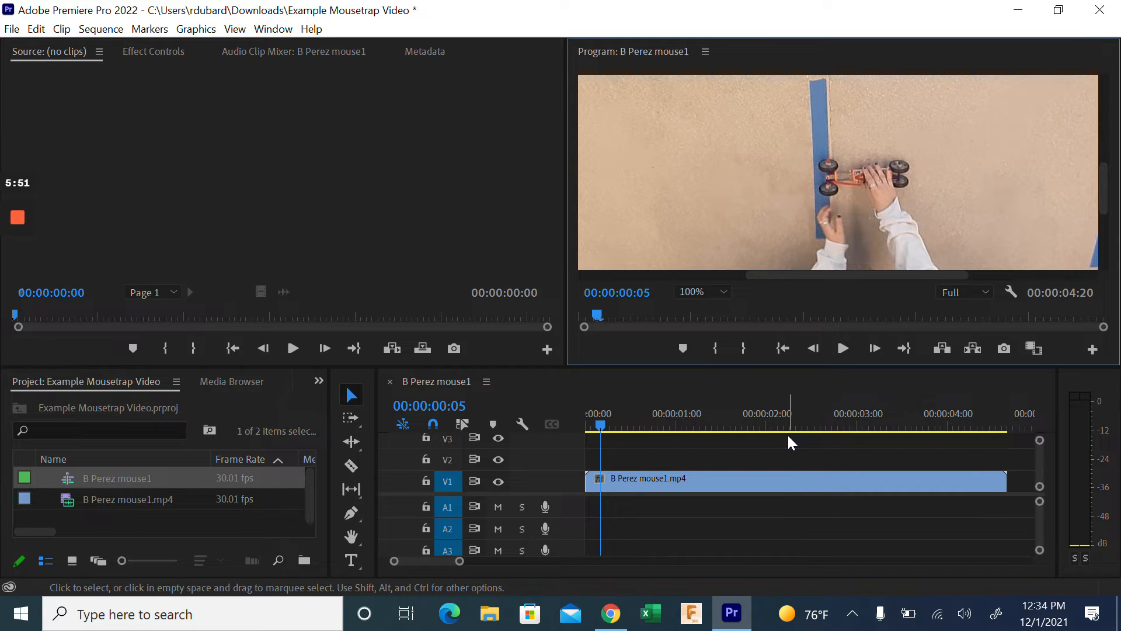
key(Right)
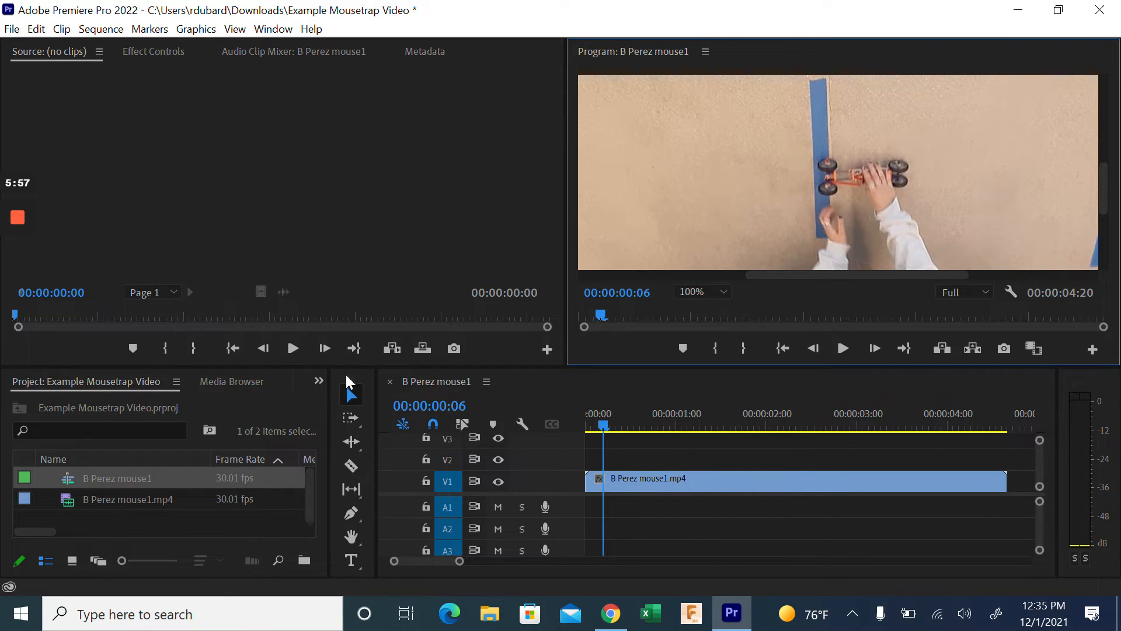
- Cut off the part of the V1 clip before 00:00:00:06 with the Razor tool and move the remaining clip to the sequence start
click(351, 470)
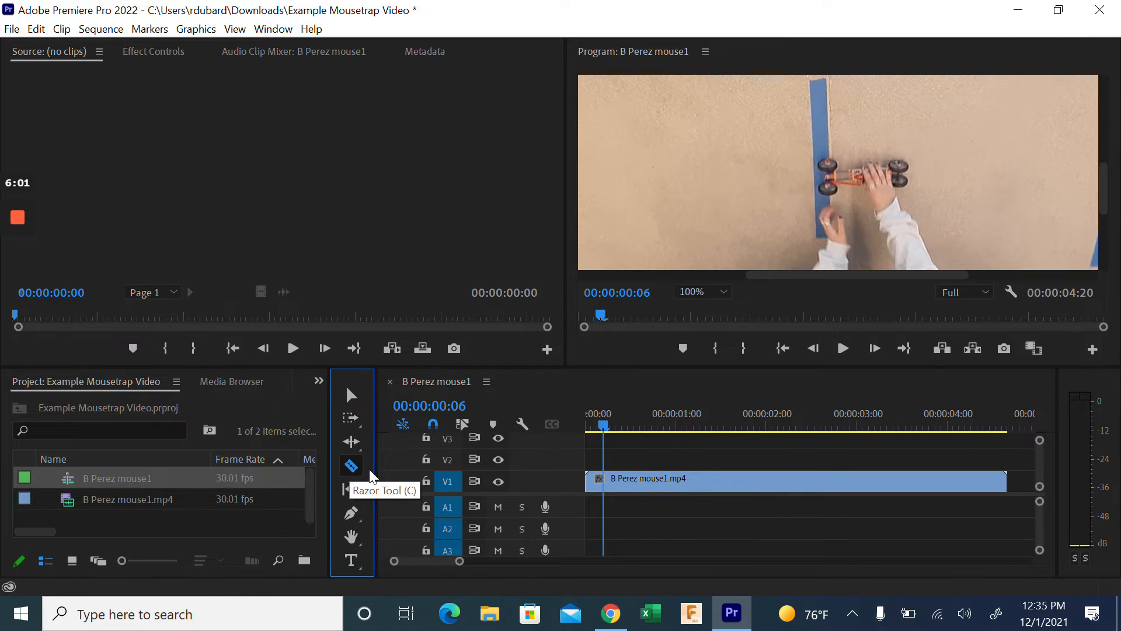
click(610, 479)
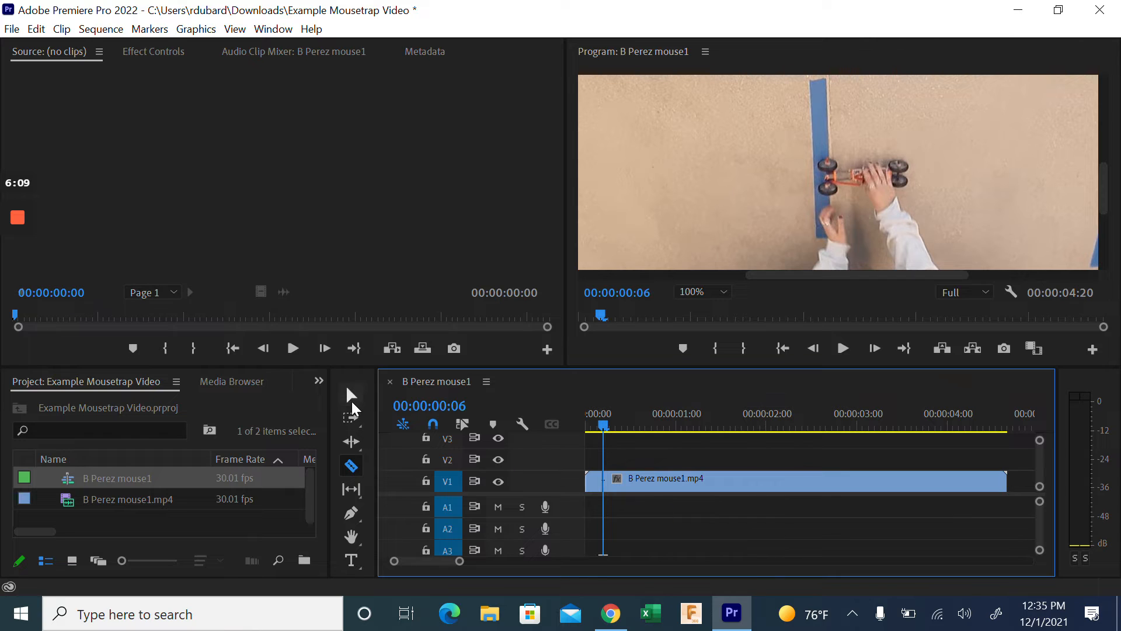
click(350, 399)
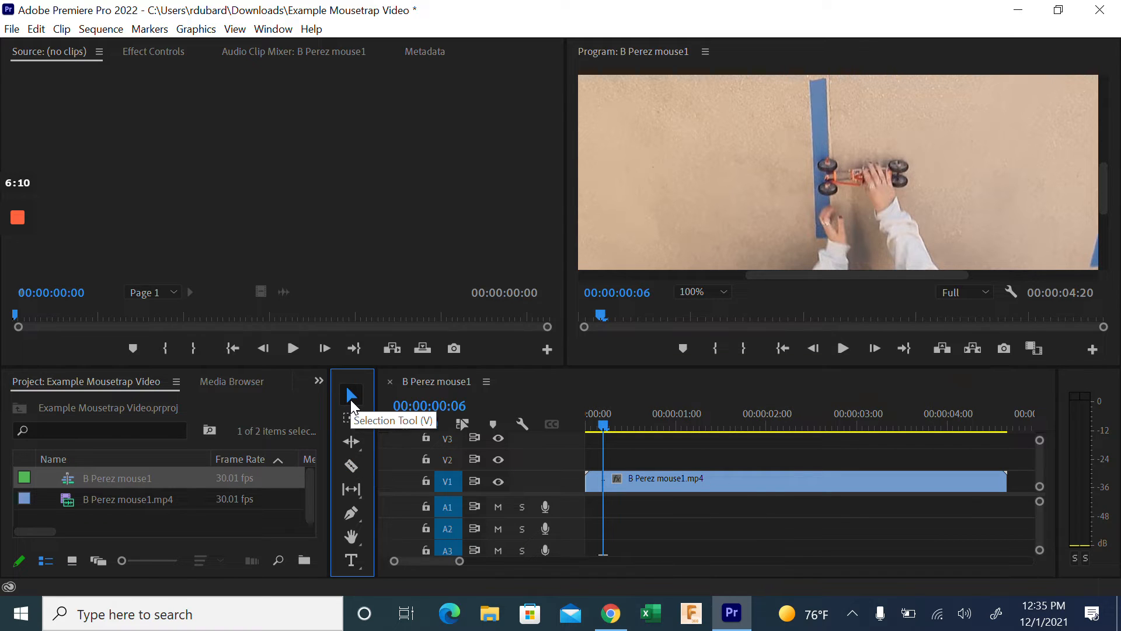
click(594, 487)
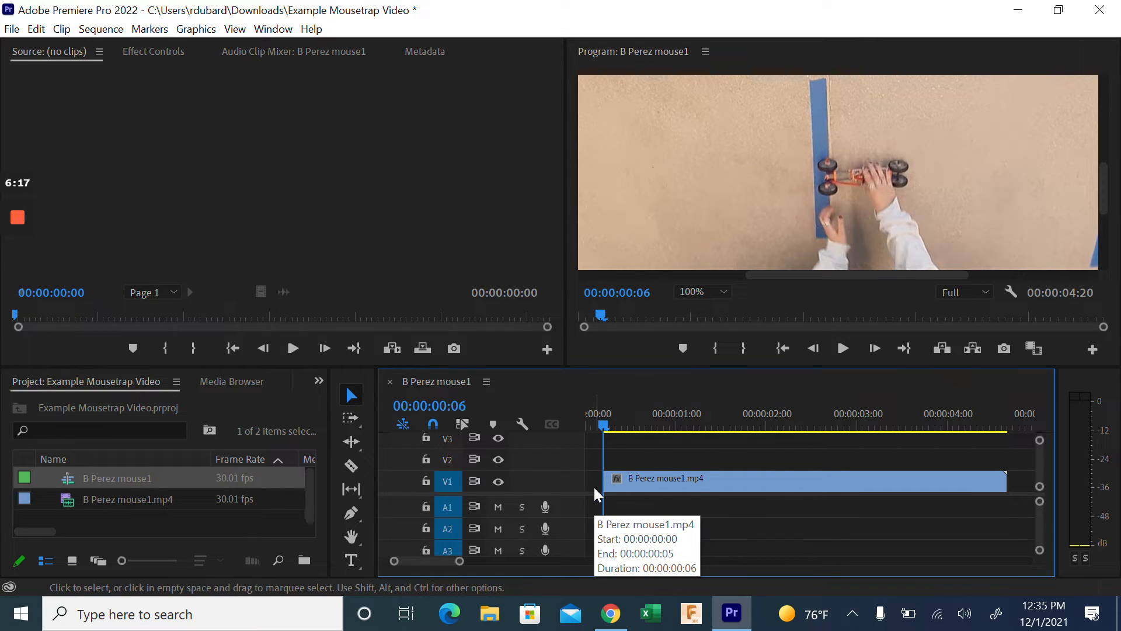
drag(724, 486, 691, 493)
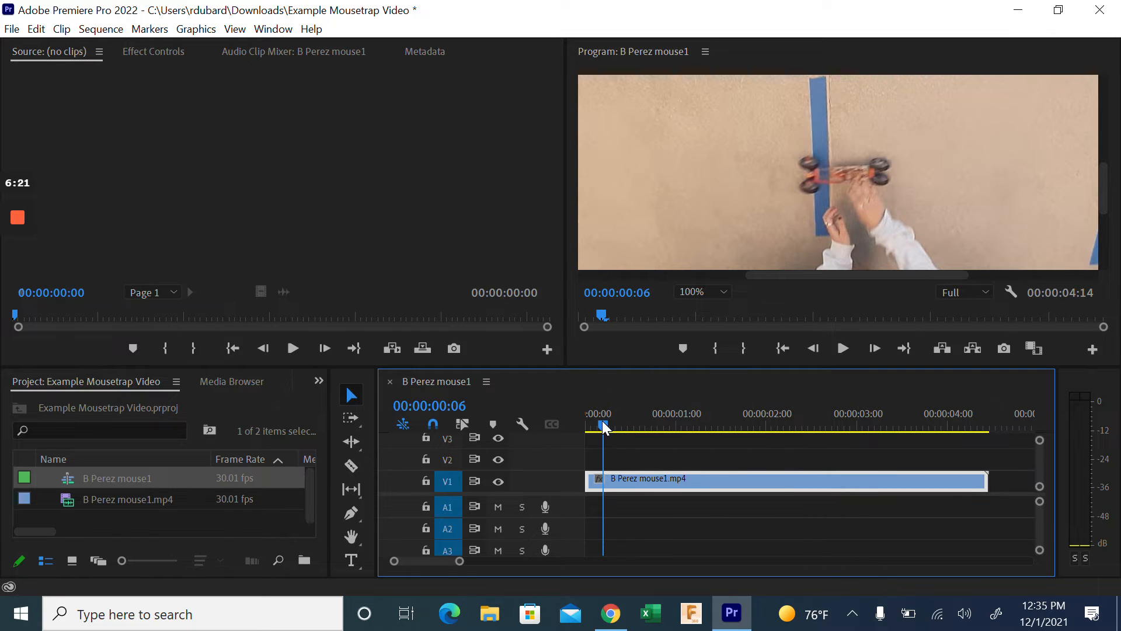
- Play the trimmed clip from the start with the Program monitor zoomed to Fit, stopping at 00:00:01:11 with the car at the finish tape
drag(602, 420, 579, 421)
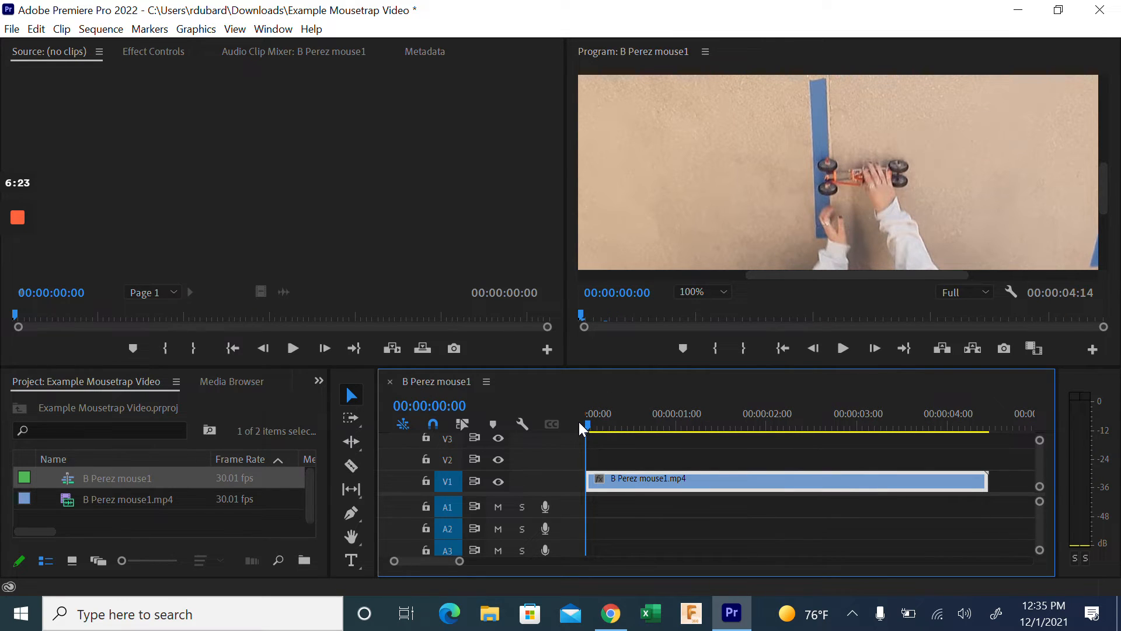
click(843, 349)
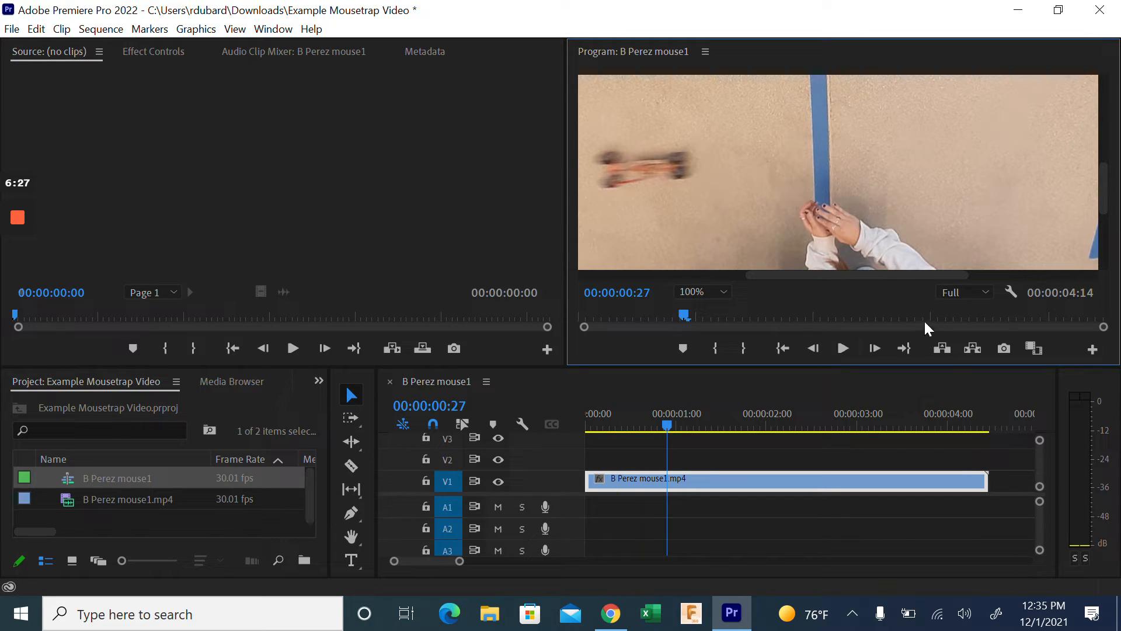
click(712, 295)
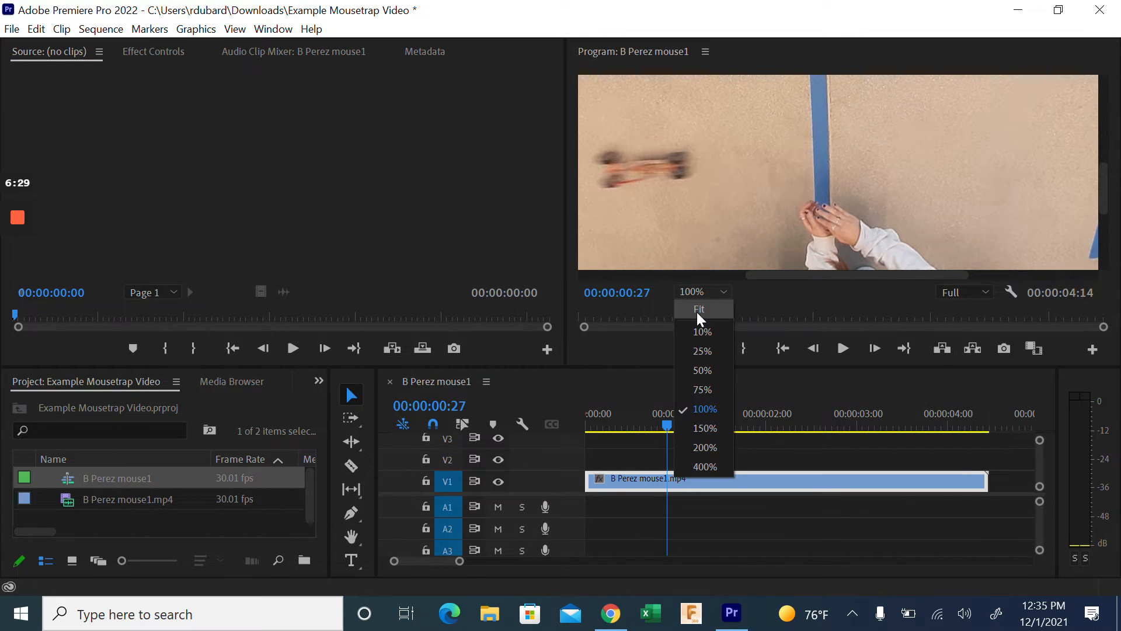
click(699, 315)
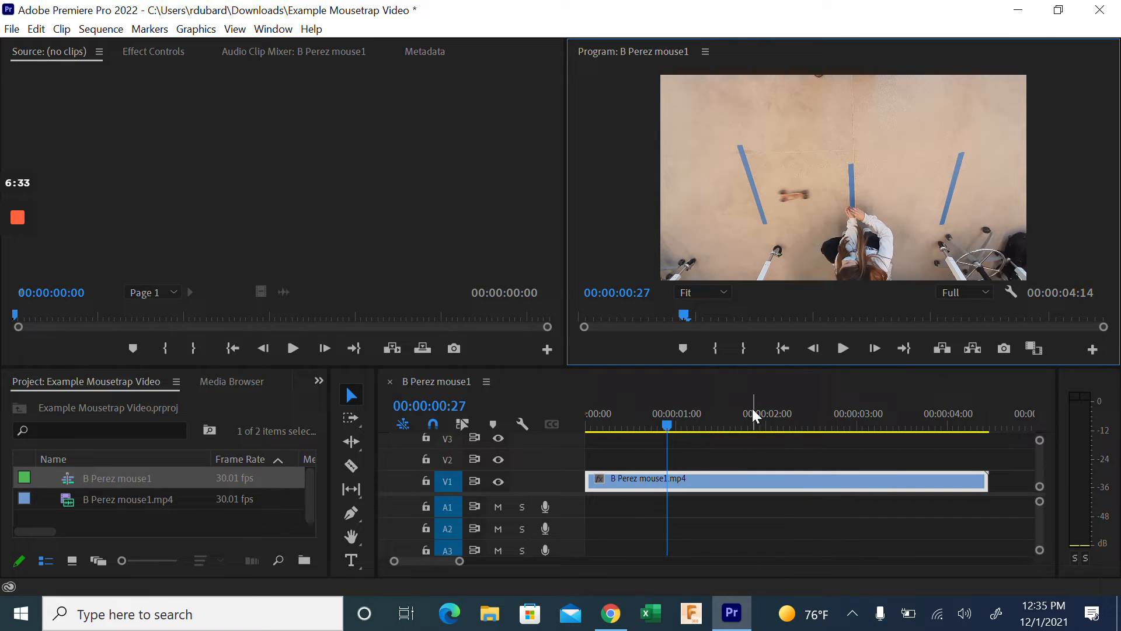
key(space)
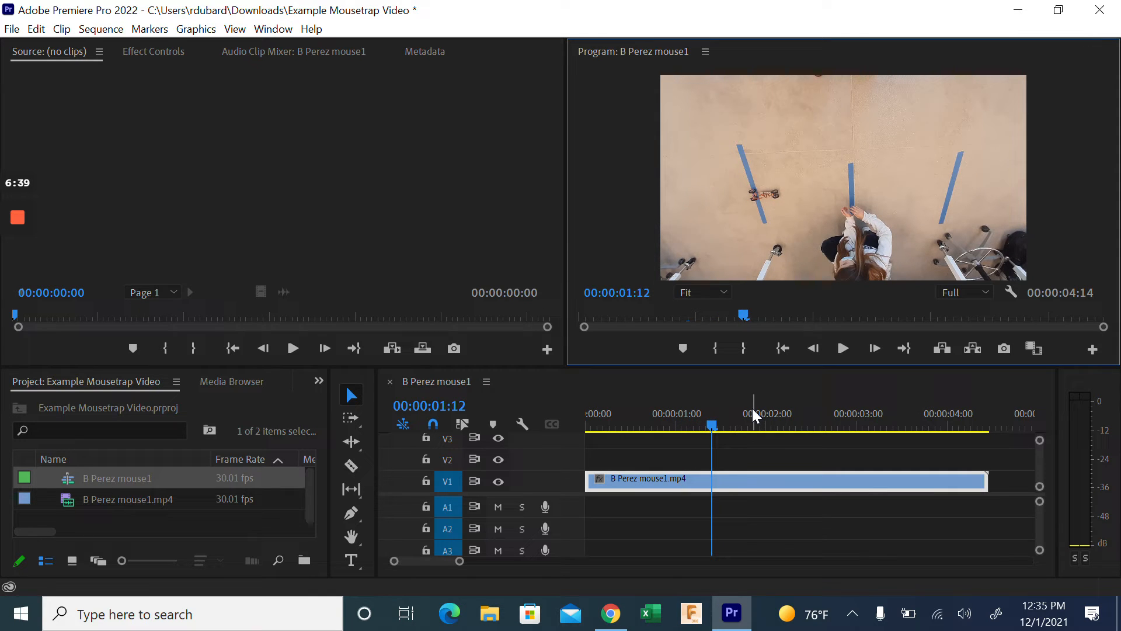
key(Left)
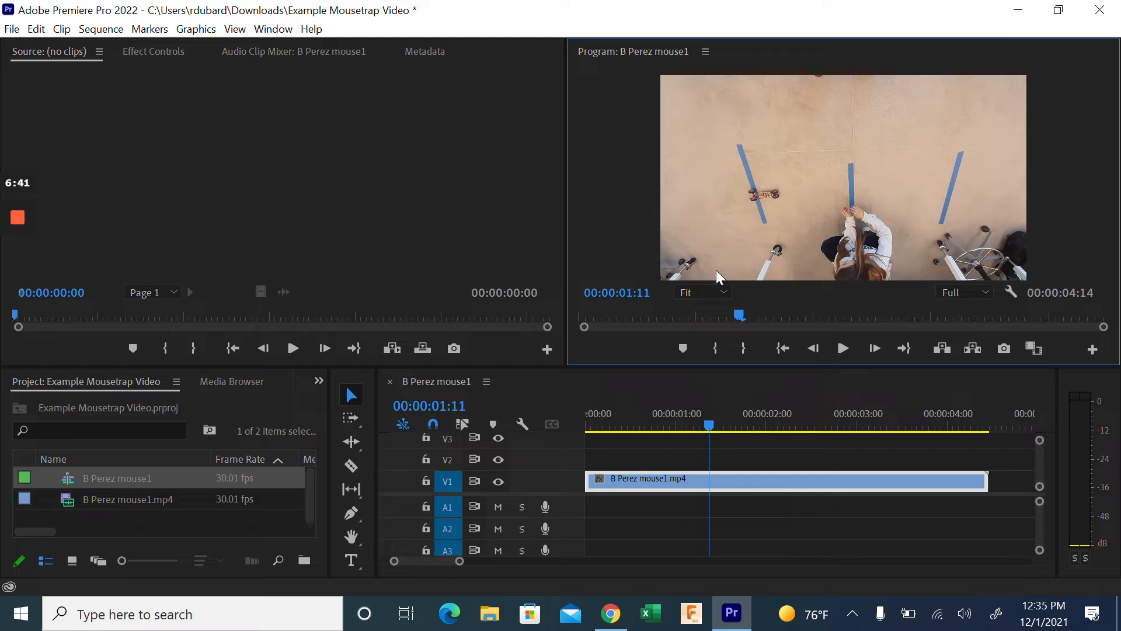
- Set the Program monitor's zoom to 100% and frame the car at the finish tape line
click(724, 292)
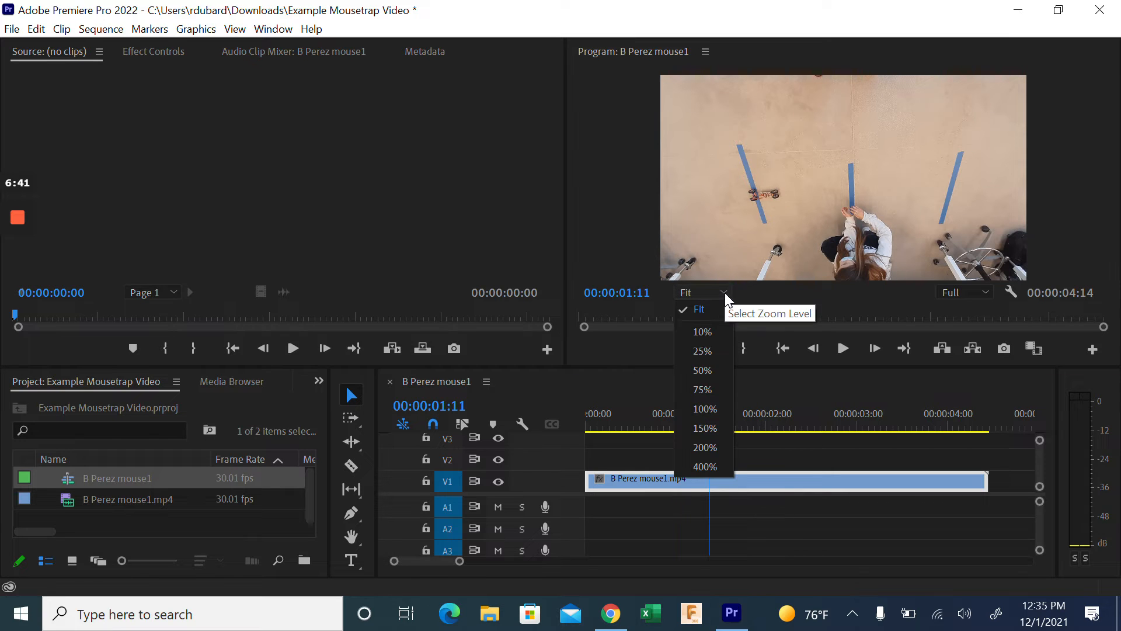
click(713, 402)
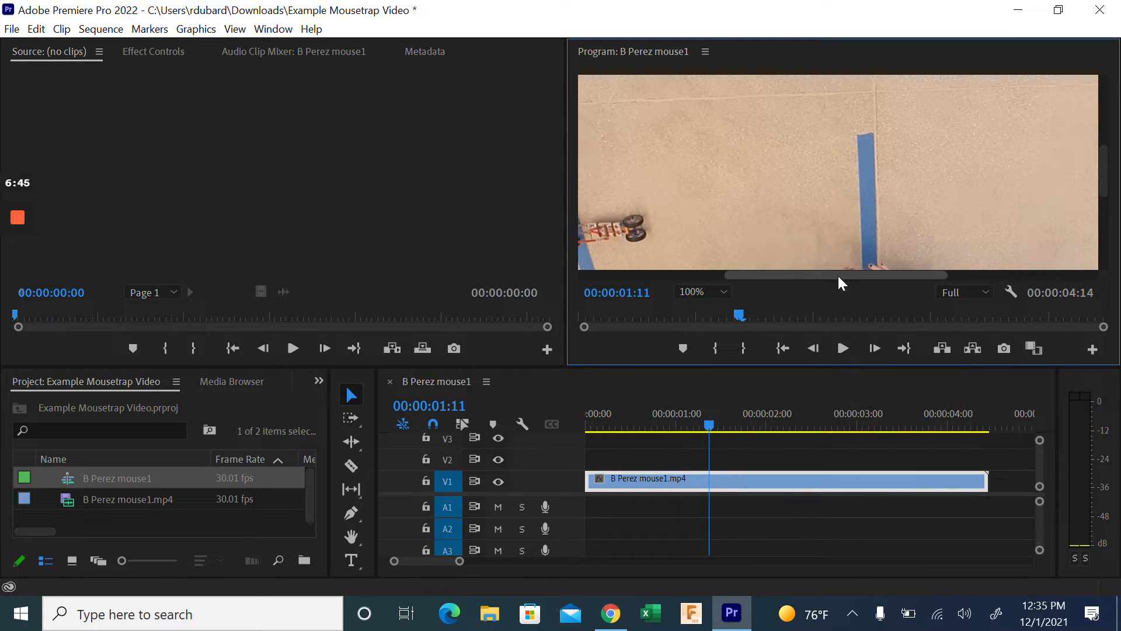
drag(837, 274, 767, 277)
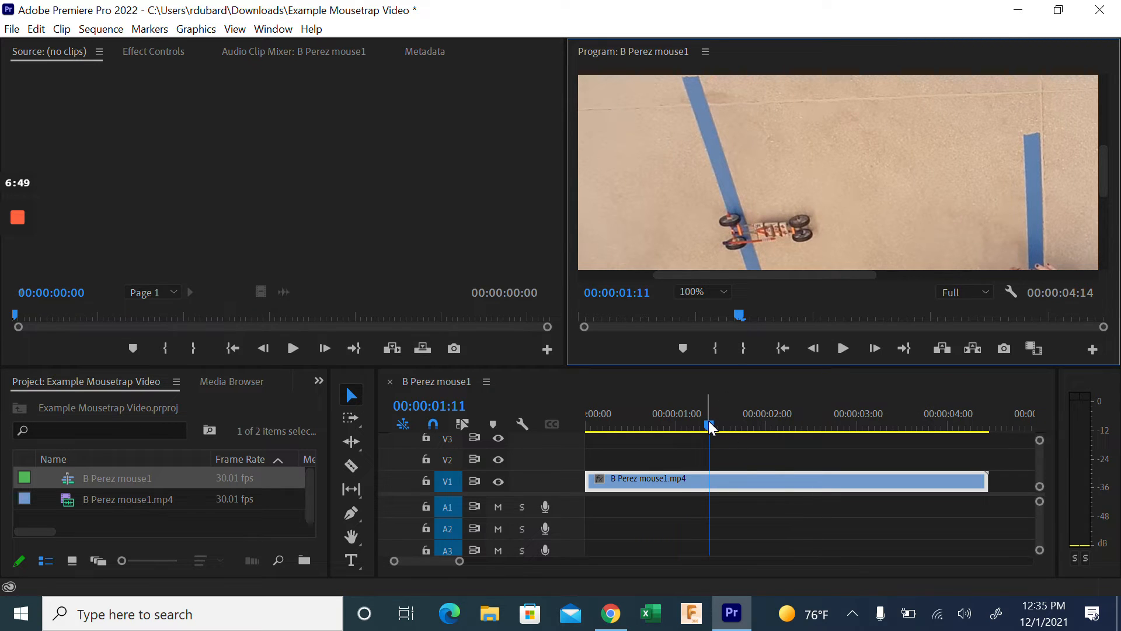
- Replay the clip from the start and position the playhead frame by frame at 00:00:01:10, with the car on the finish tape
drag(711, 428, 586, 430)
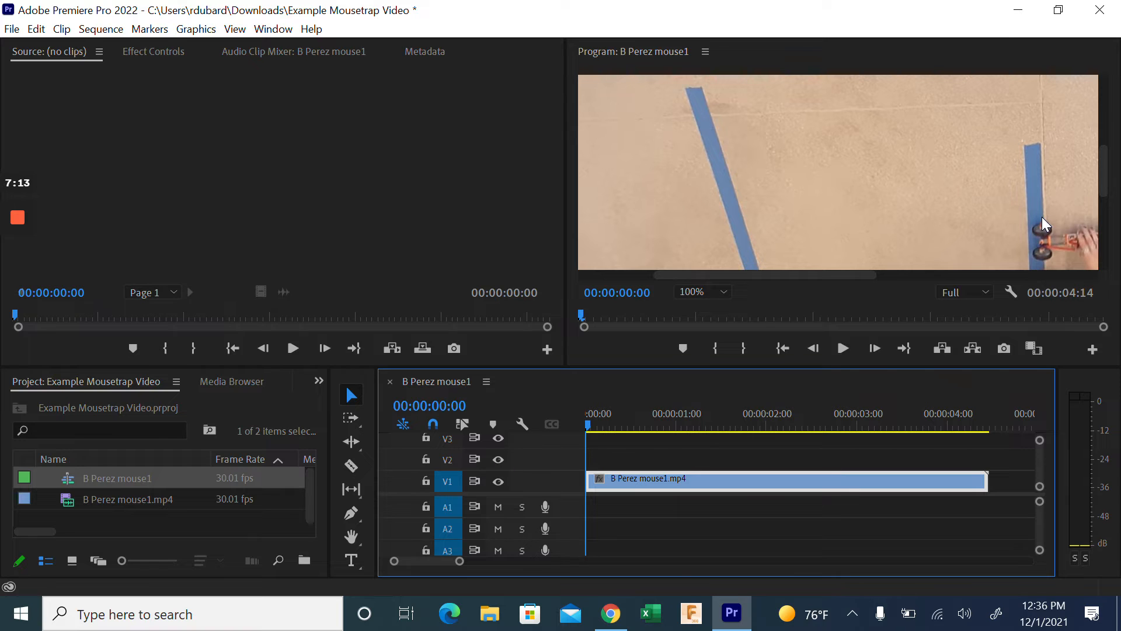
key(space)
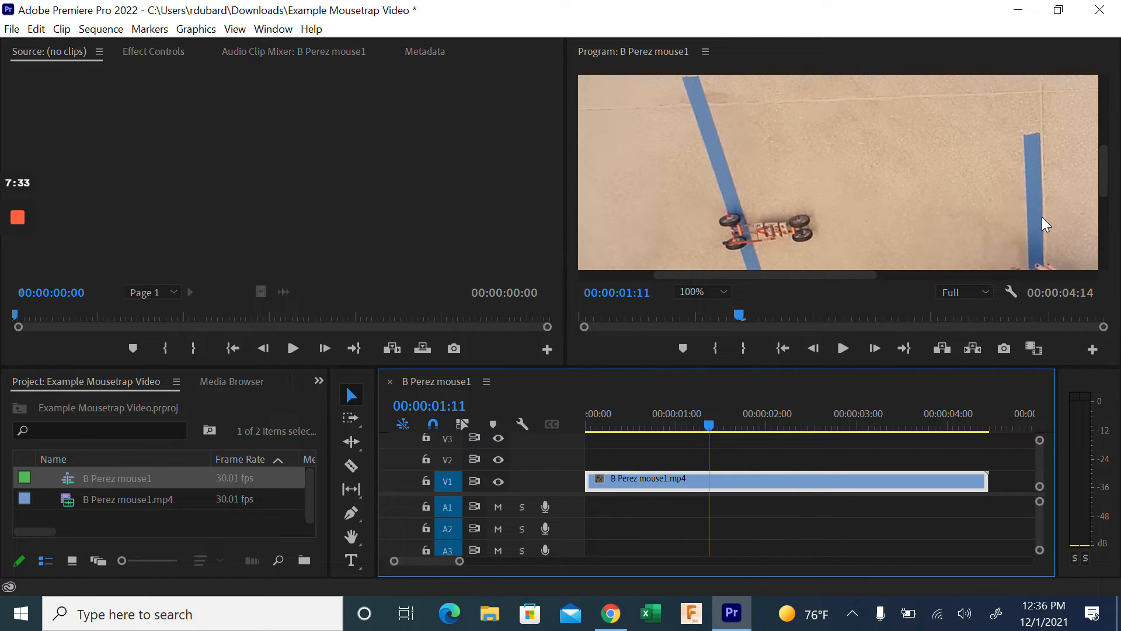
key(Right)
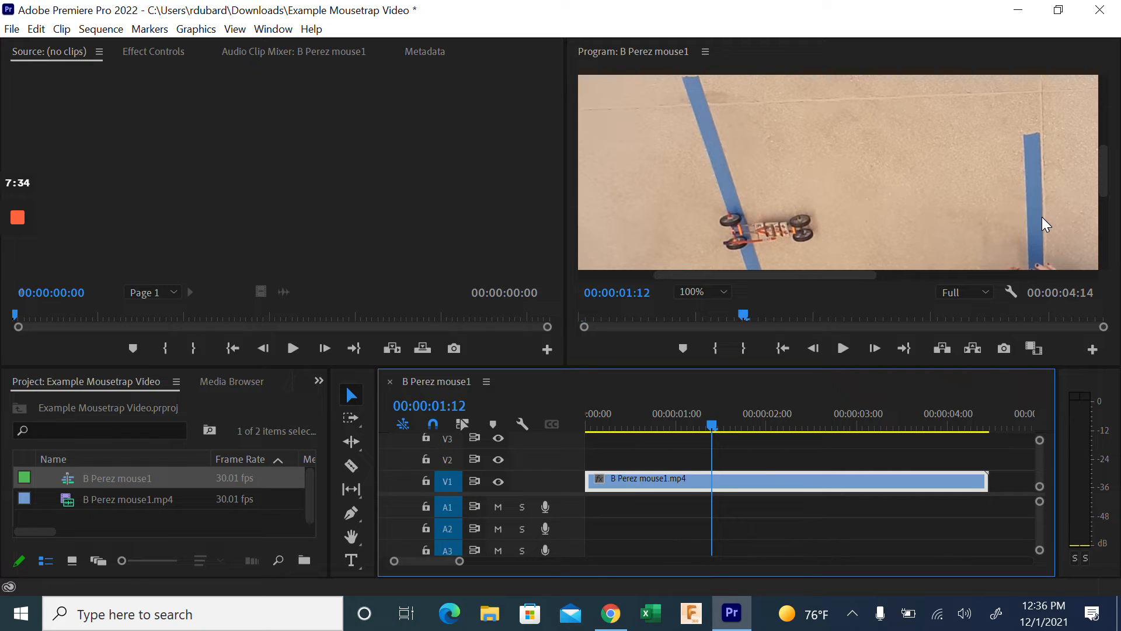
key(Left)
key(Left)
key(Left)
key(Left)
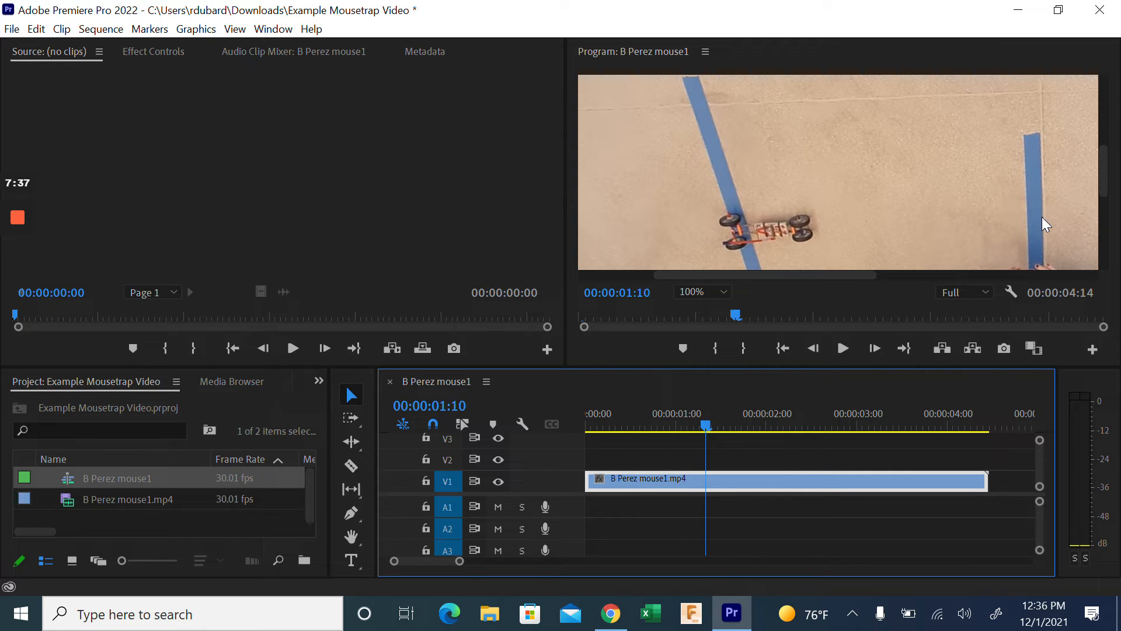
- Compare the frames from 00:00:01:09 to 00:00:01:12 around the car's tape crossing, ending at 00:00:01:11
key(Right)
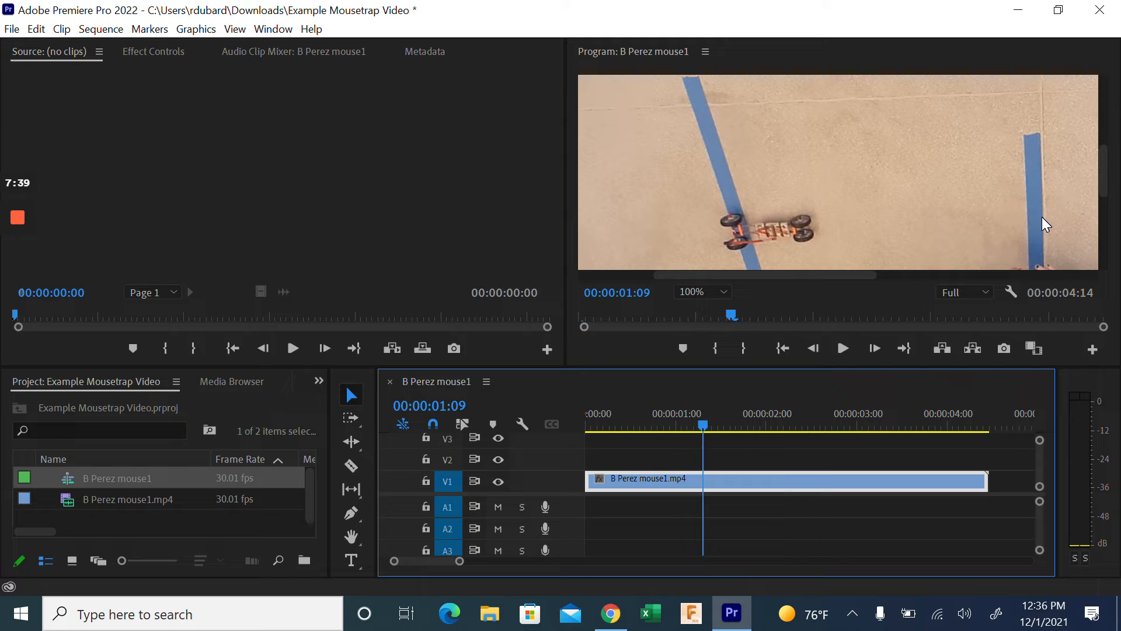
key(Right)
key(Right)
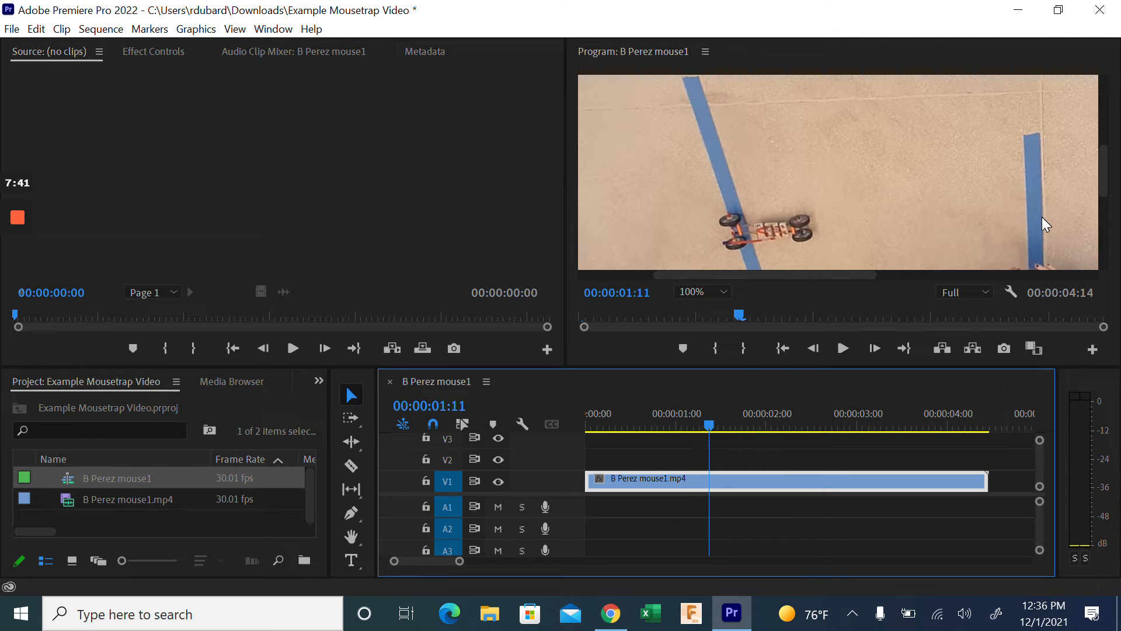
key(Right)
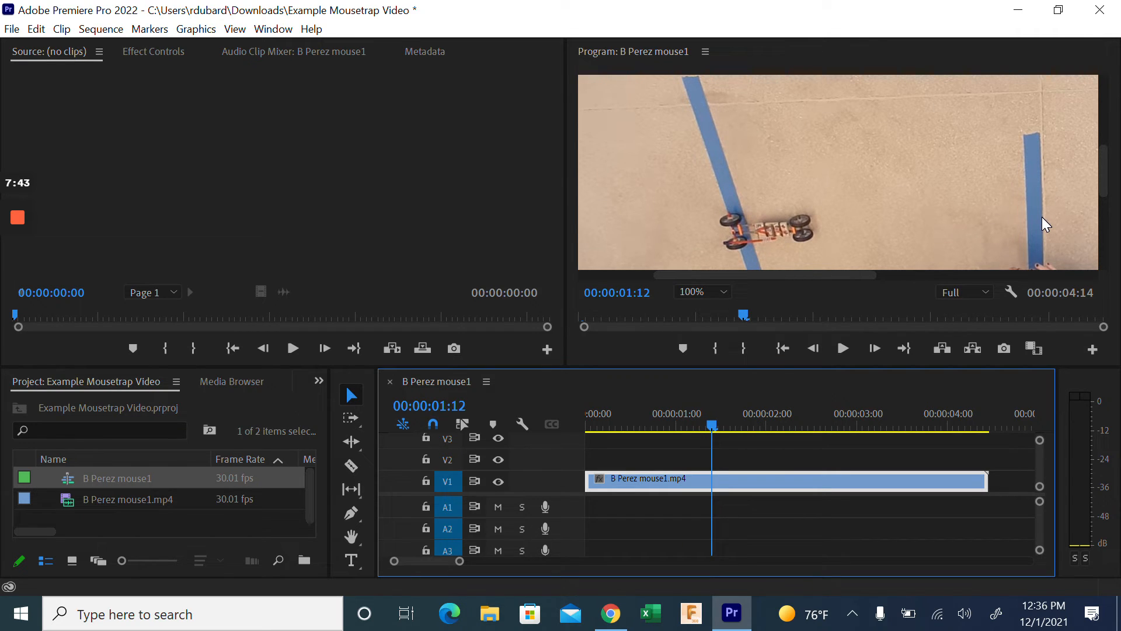
key(Left)
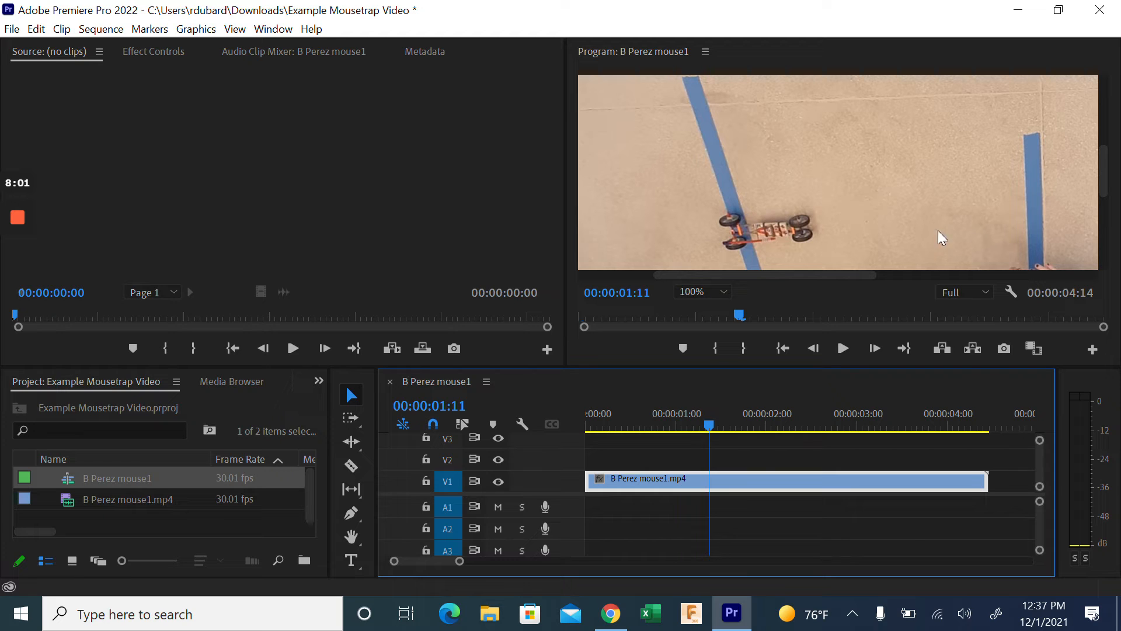
- Set the Program monitor's zoom to Fit, play on to the opposite tape line and compare frames 00:00:03:02 and 00:00:03:03
click(726, 292)
click(706, 306)
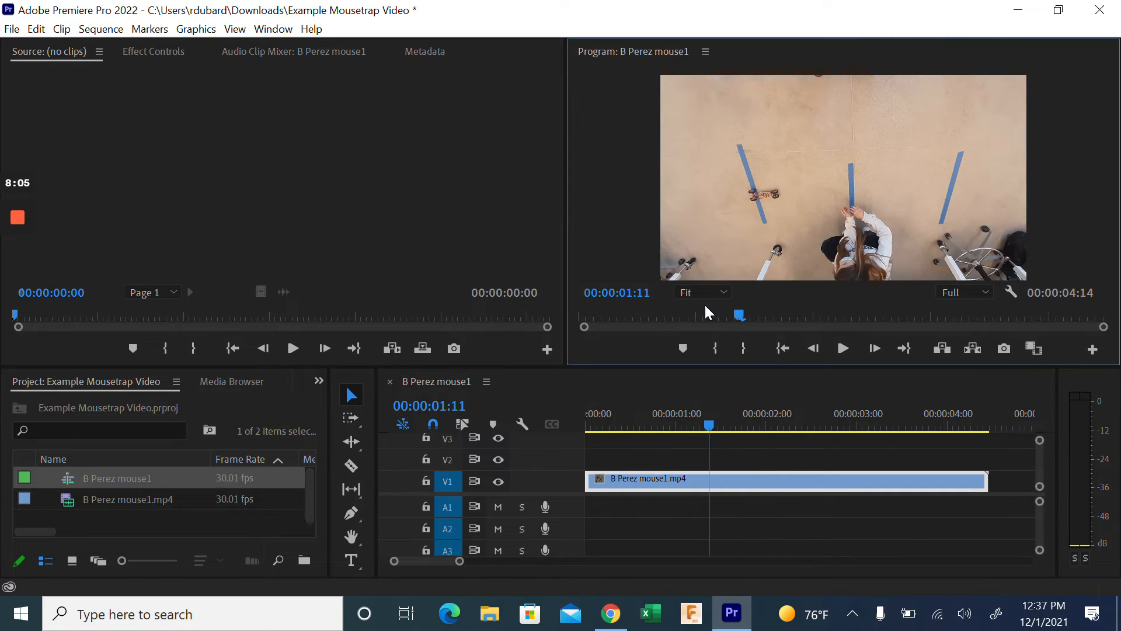
key(space)
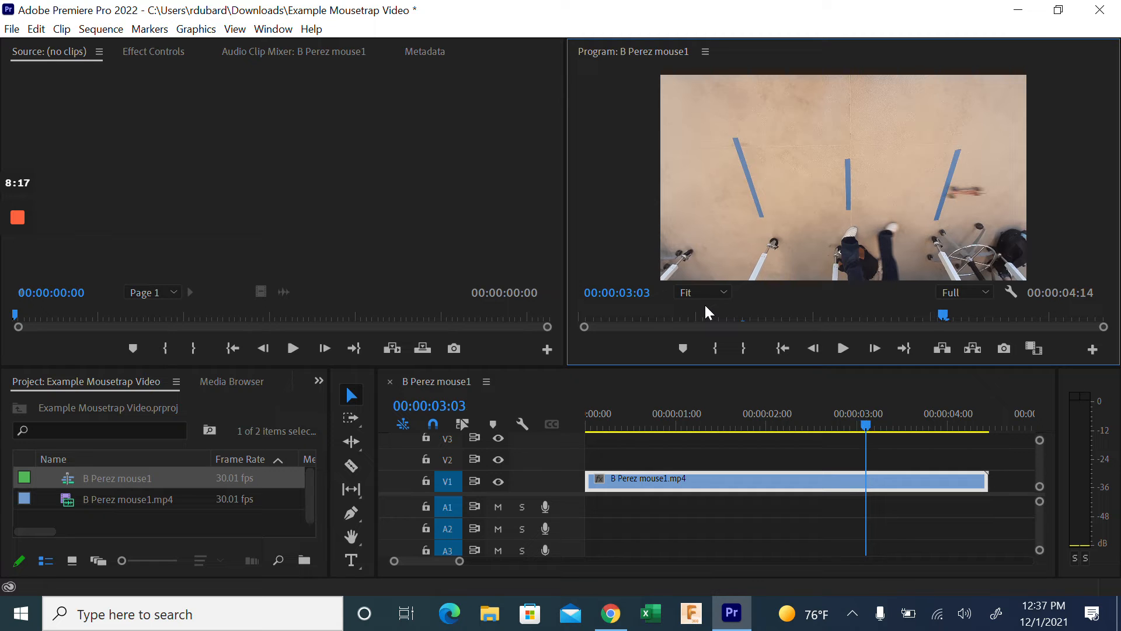
key(Left)
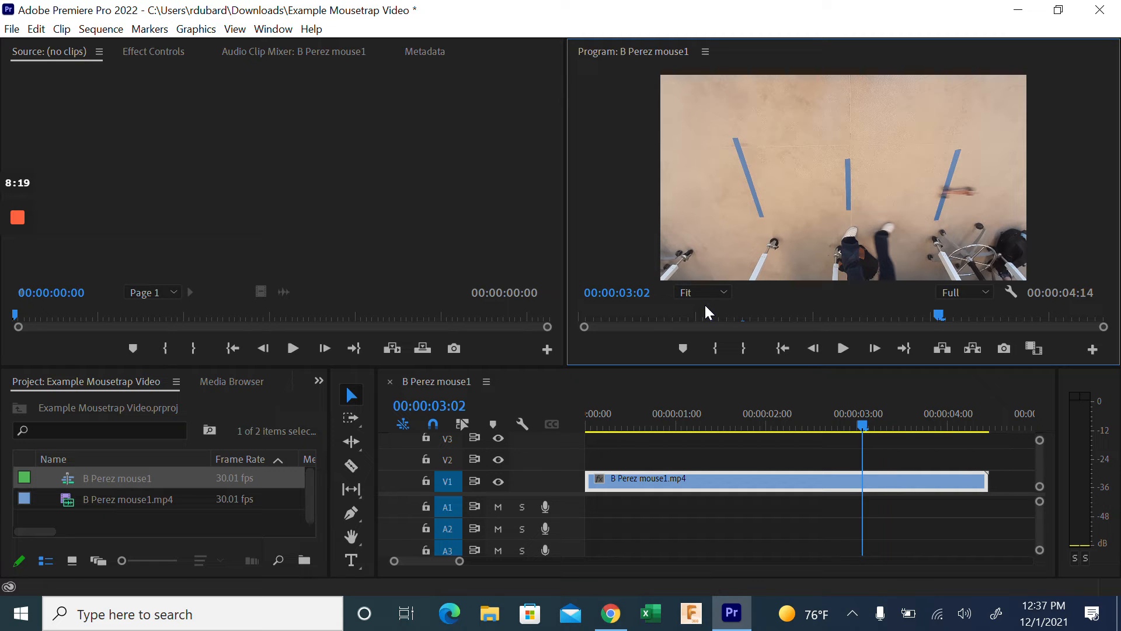
key(Right)
key(Left)
key(Right)
key(Left)
key(Right)
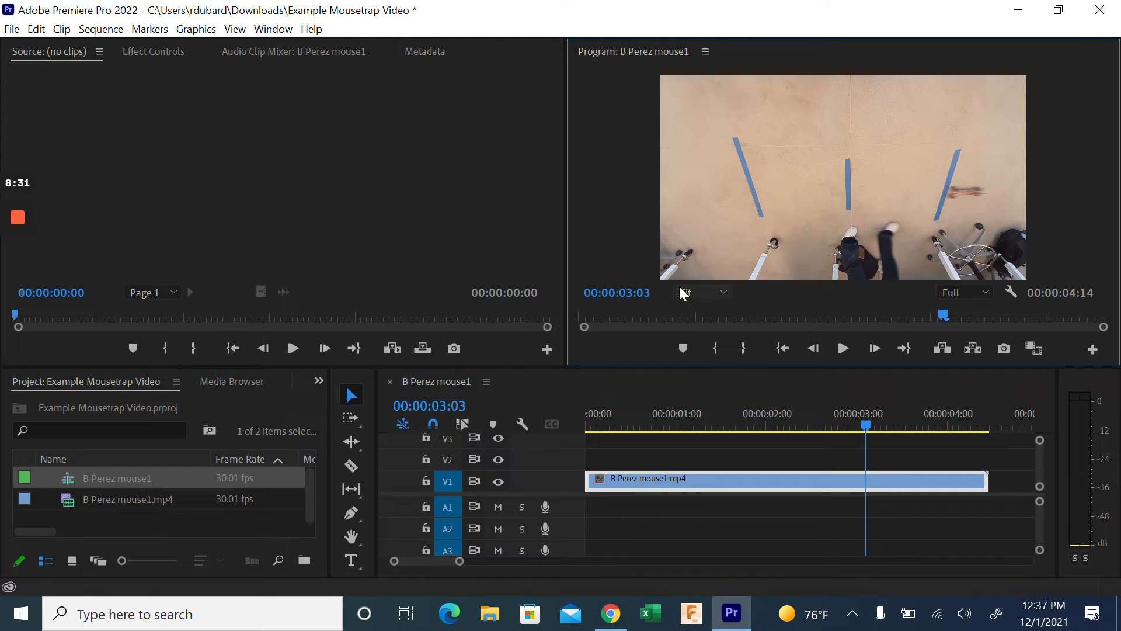
- Set the Program monitor's zoom to 100%, frame the car at the tape and recheck its crossing at 00:00:03:02 and 00:00:03:03
click(724, 292)
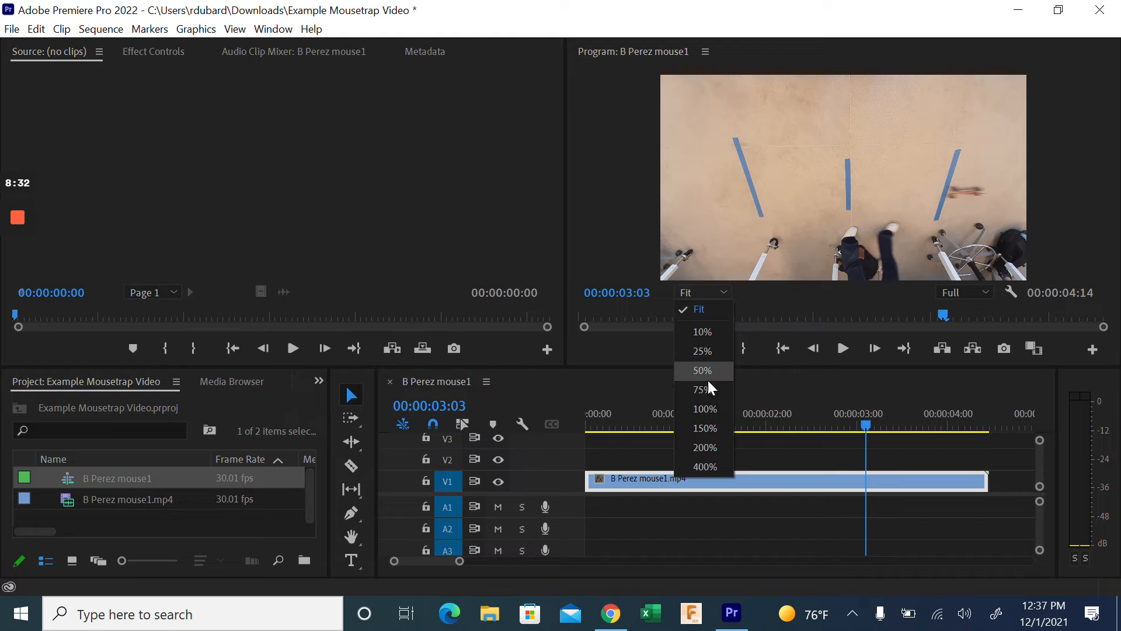
click(717, 410)
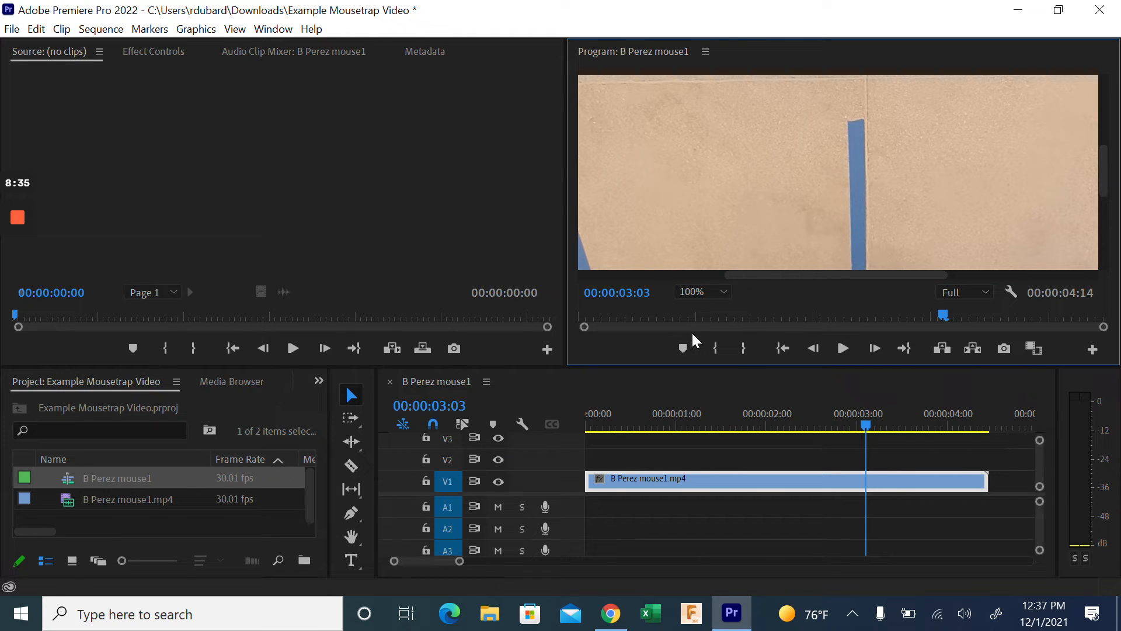
drag(787, 274, 937, 287)
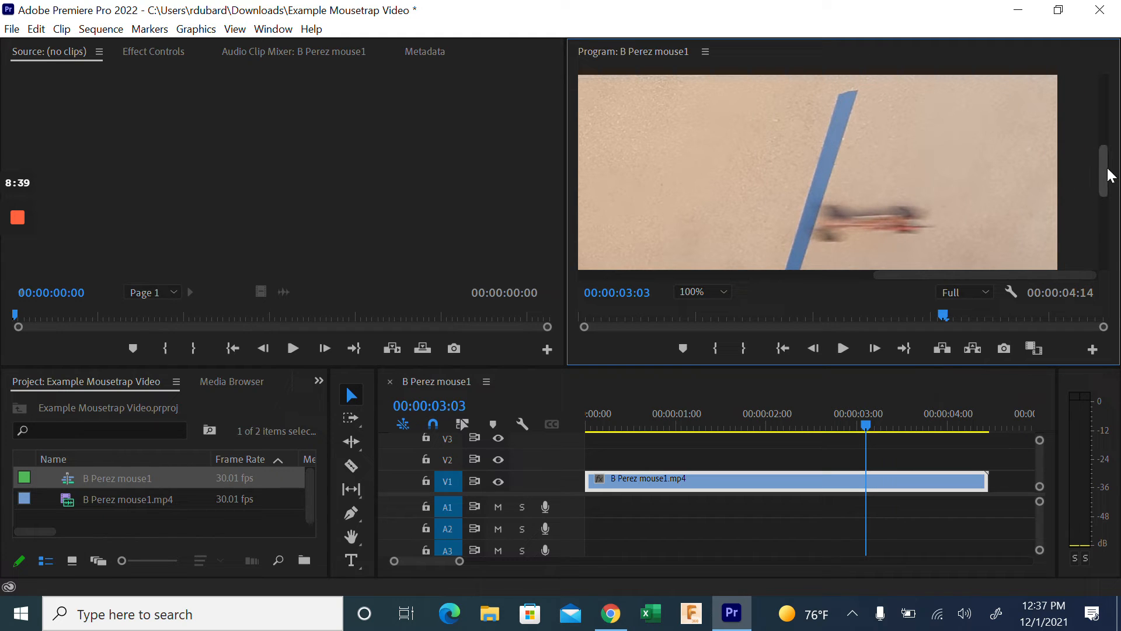
drag(1110, 175, 1106, 192)
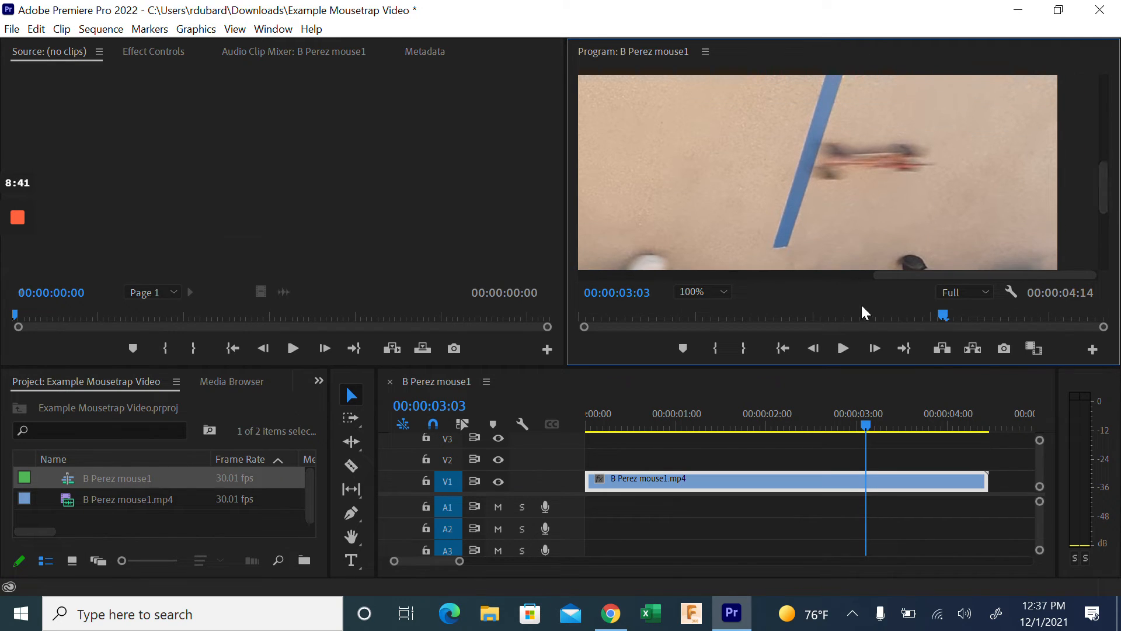
key(Left)
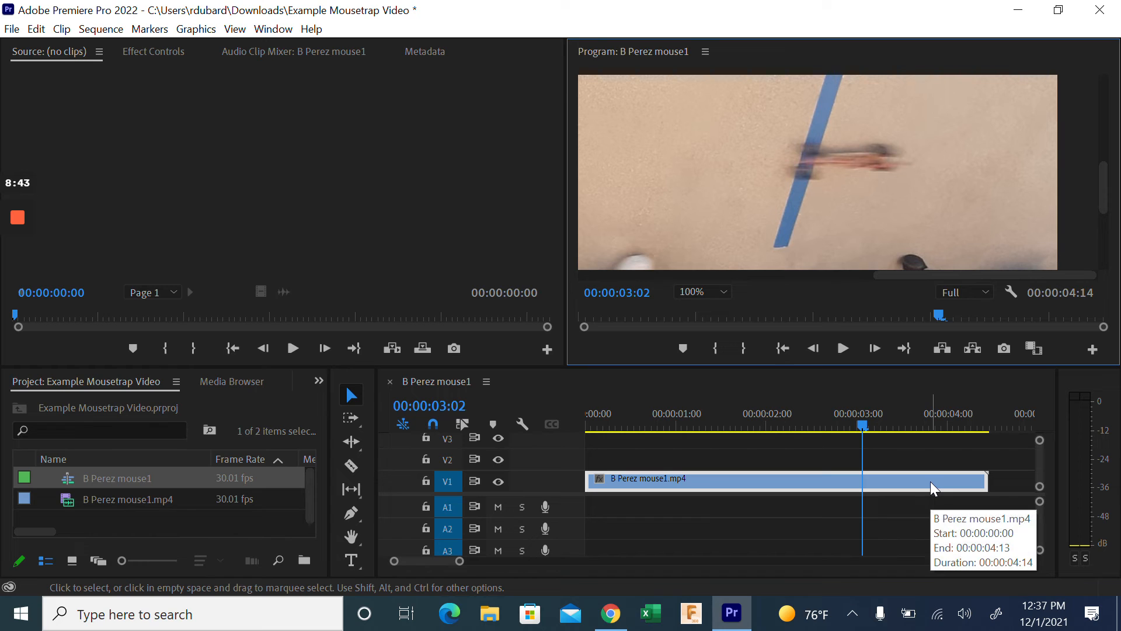
key(Right)
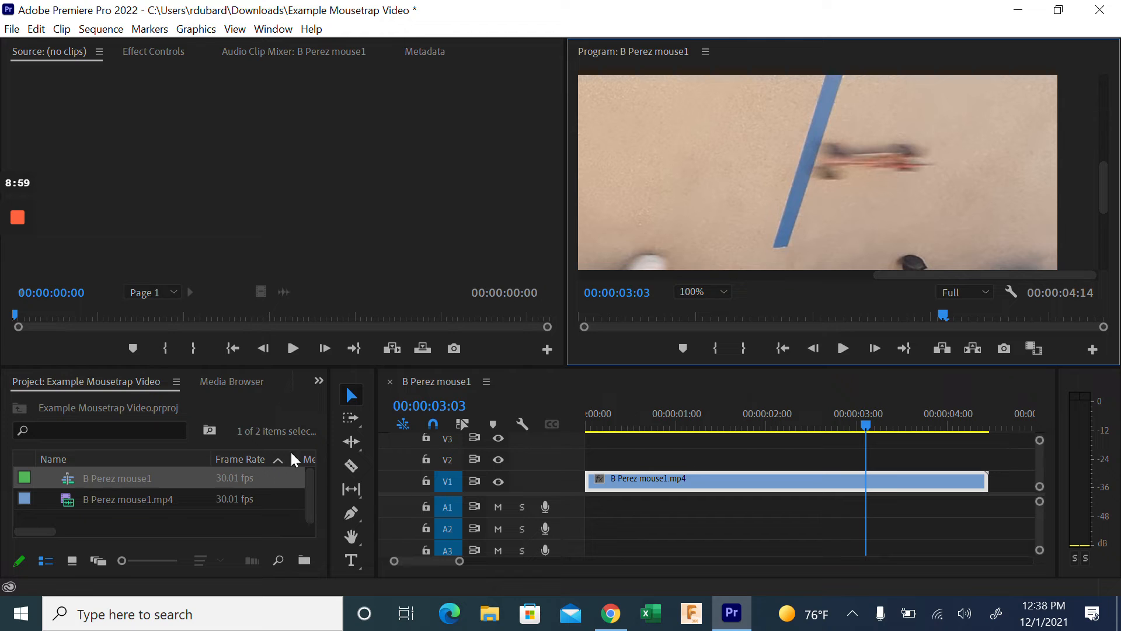
- Cut the V1 clip at 00:00:03:07, four frames after the tape crossing, with the Razor tool and delete the part after the cut
click(352, 395)
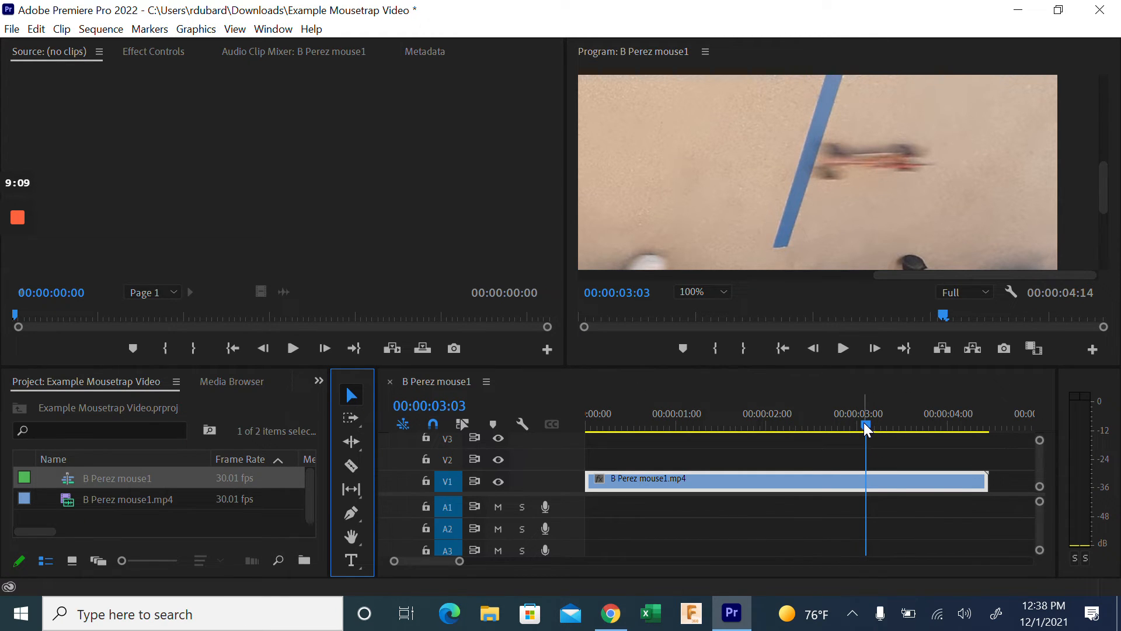
click(850, 448)
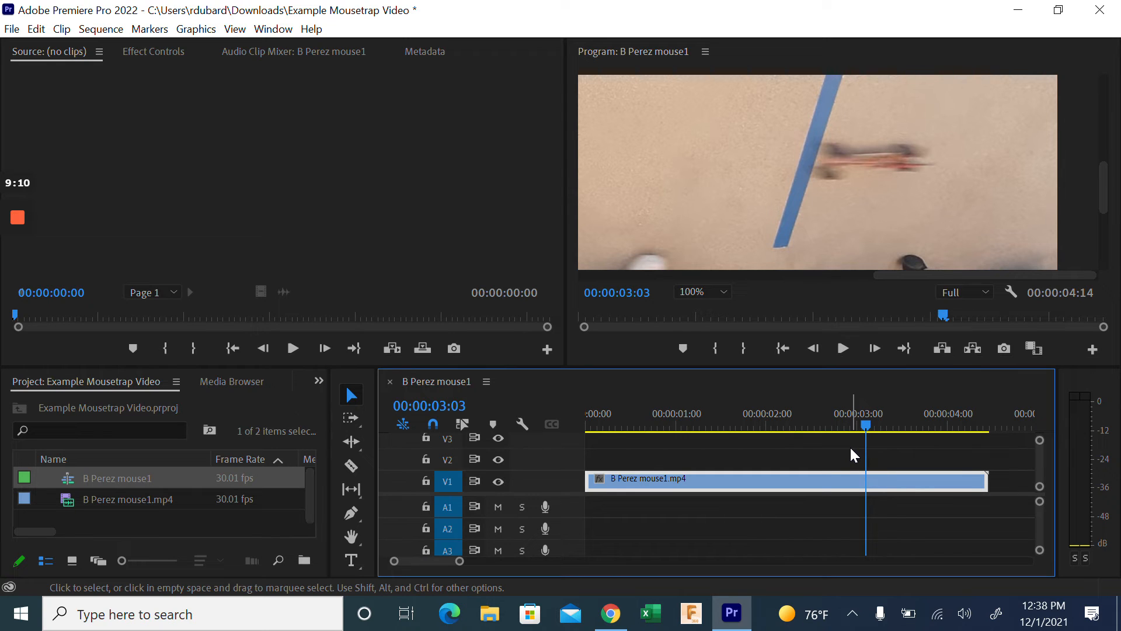
key(Right)
key(Right)
key(Right)
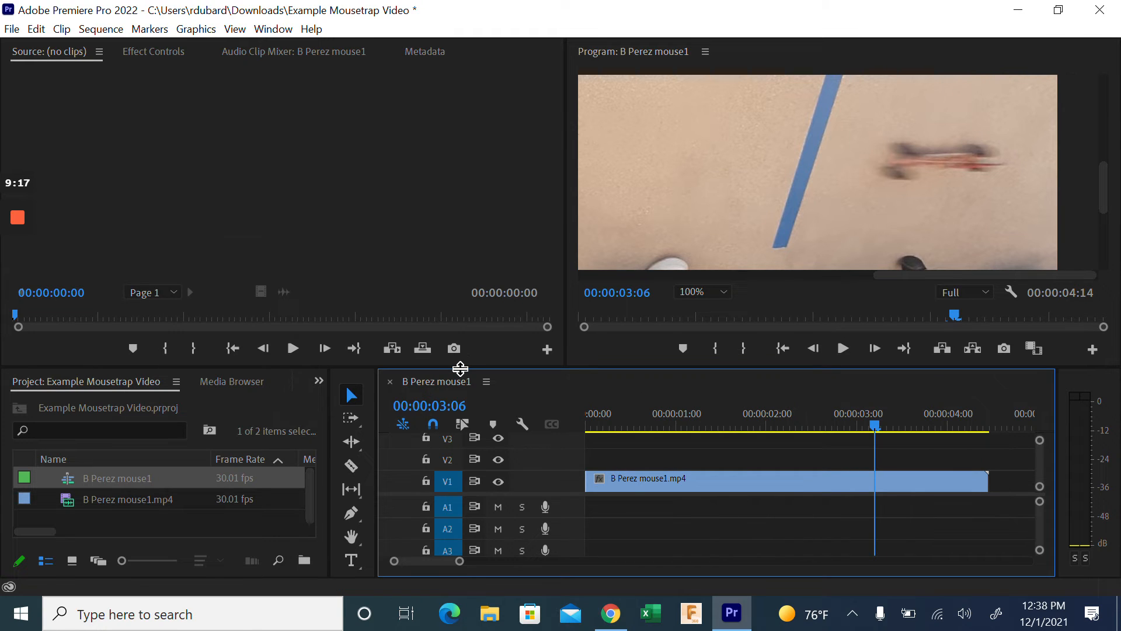
key(Right)
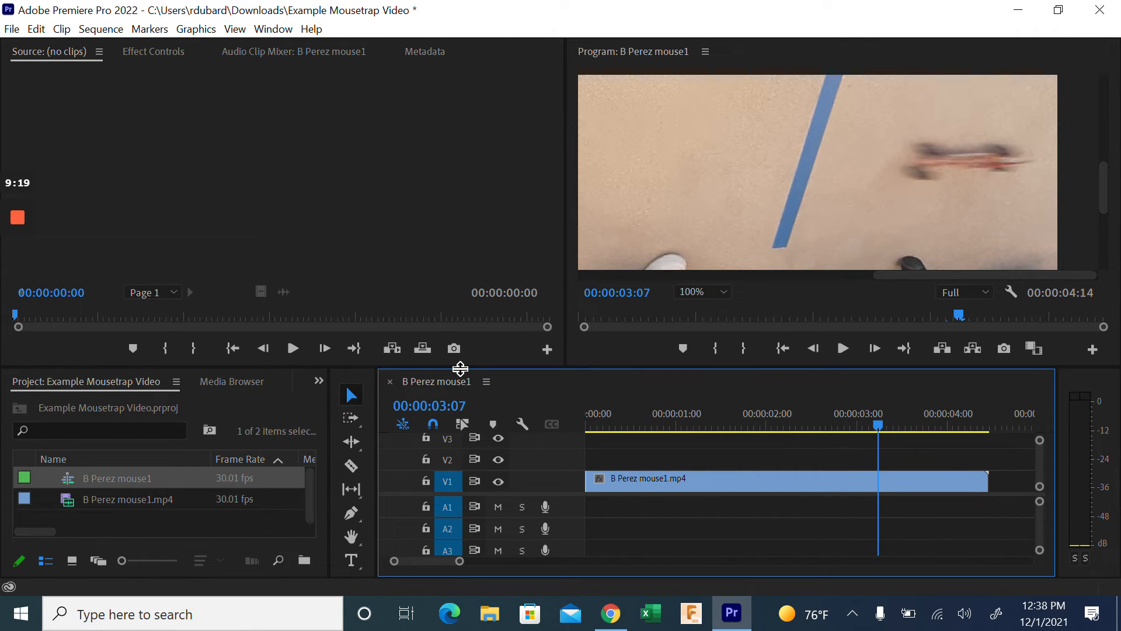
click(350, 465)
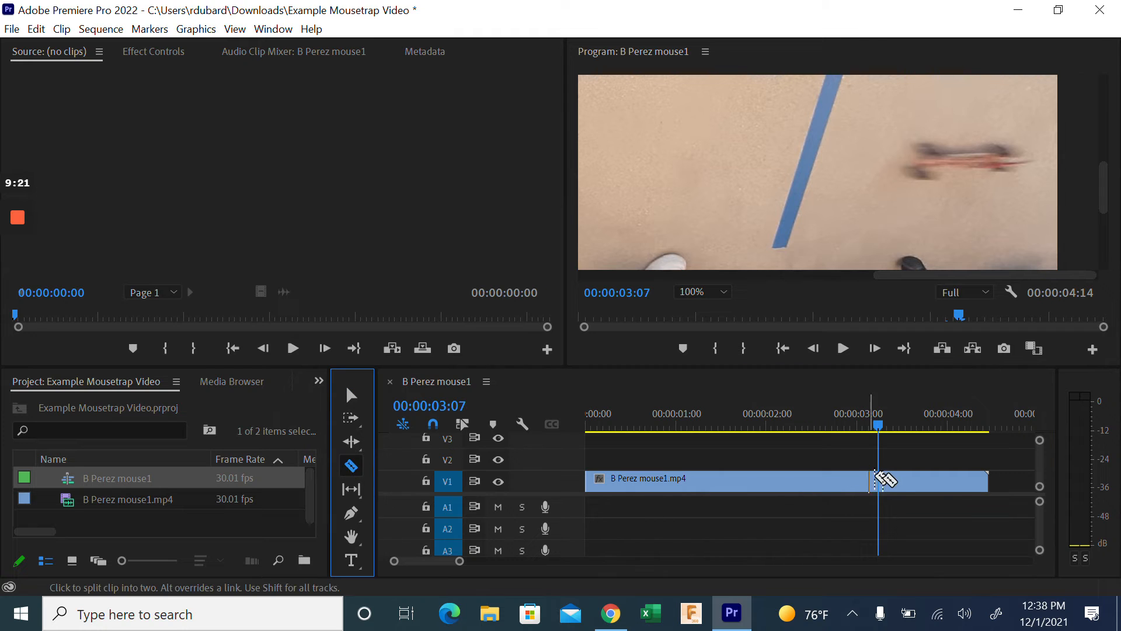
click(878, 481)
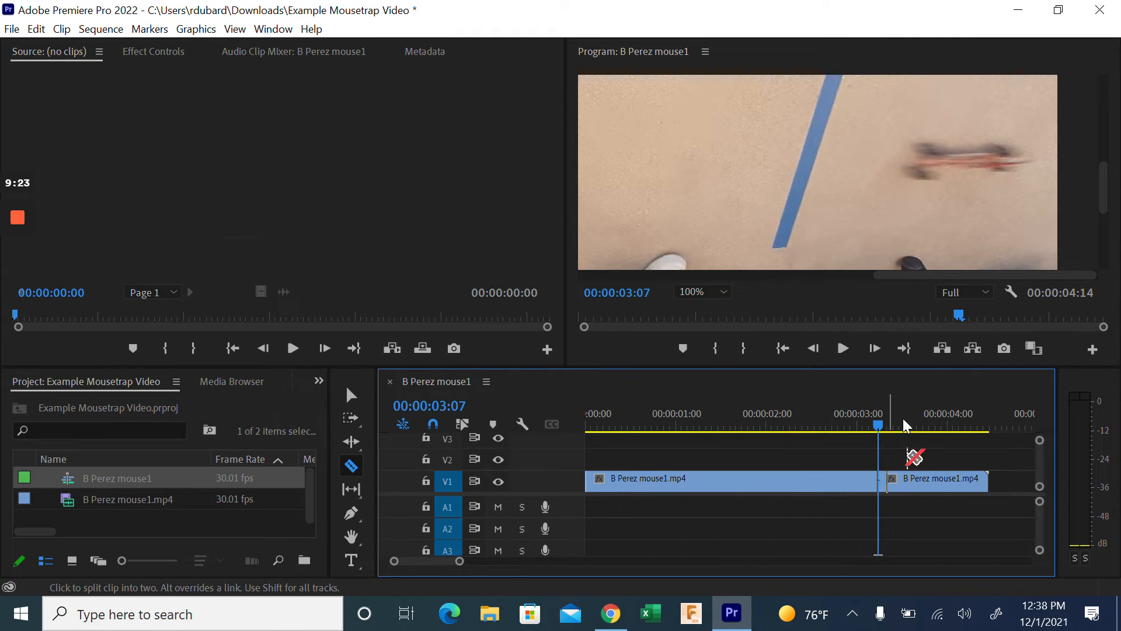
click(350, 395)
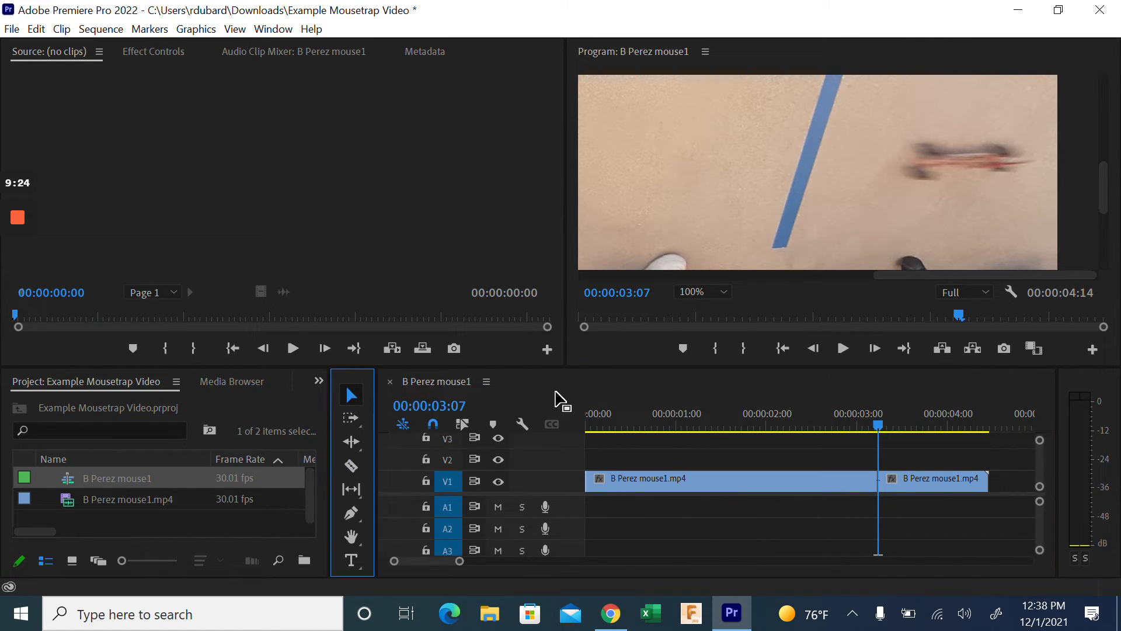
click(929, 479)
key(Delete)
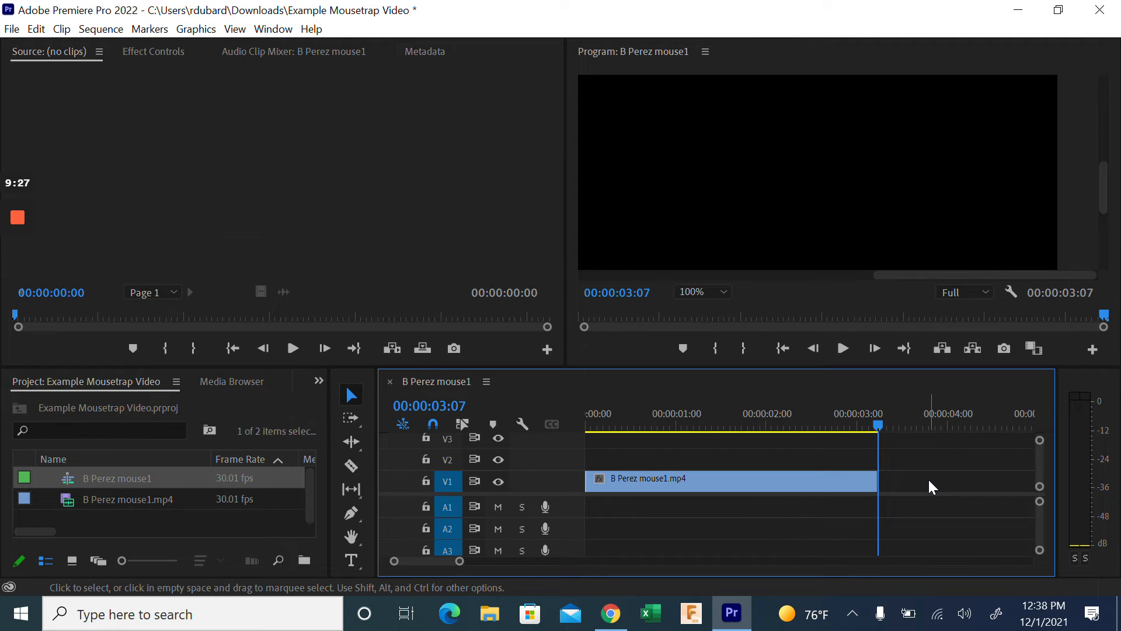
- Replay the trimmed clip from the start with the Program monitor at Fit and position the playhead at 00:00:03:03, where the car clears the tape
drag(878, 425, 585, 433)
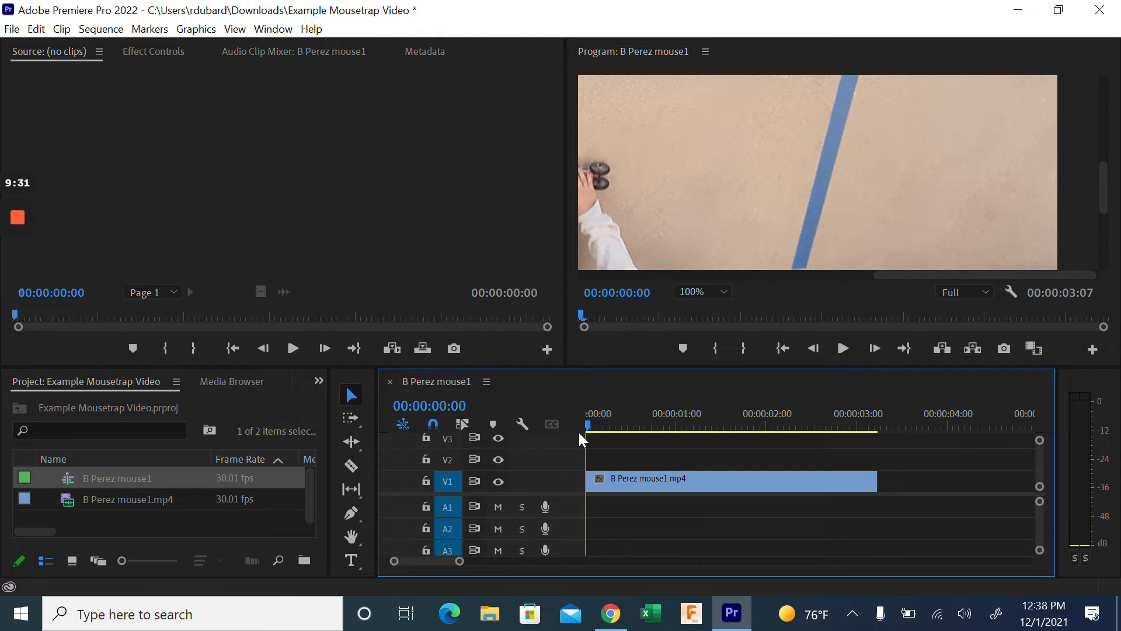
click(725, 291)
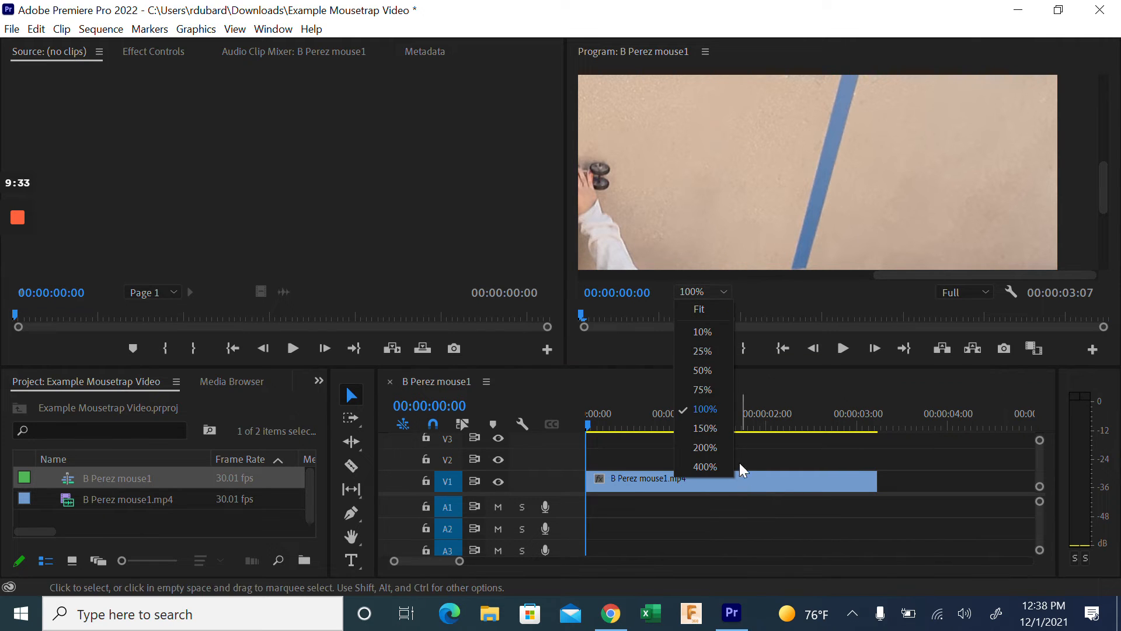
click(701, 311)
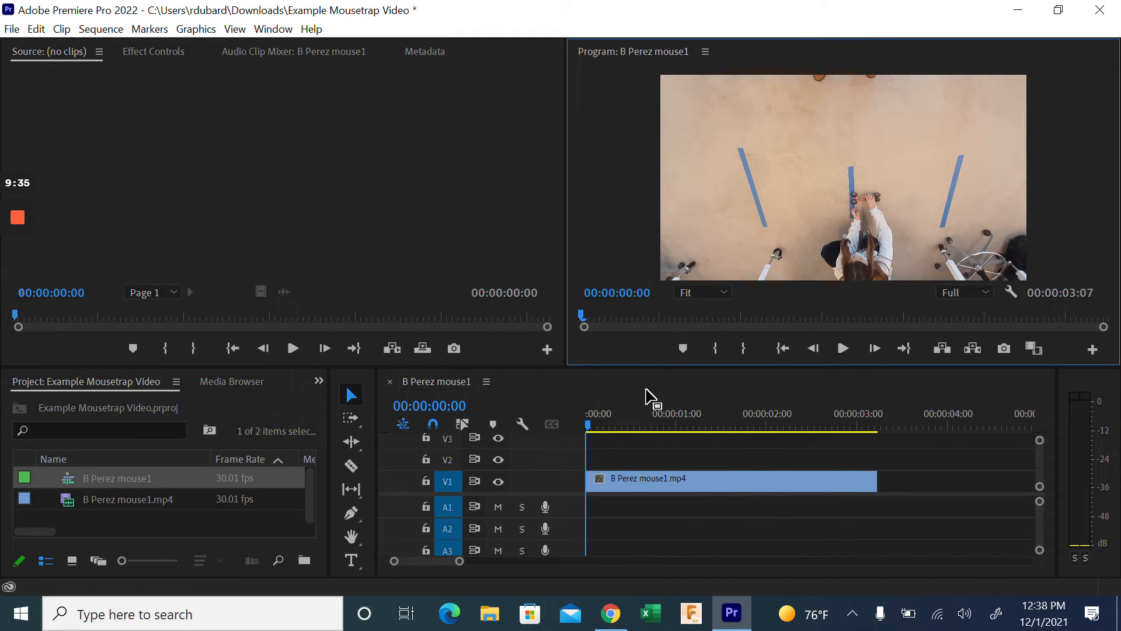
click(844, 349)
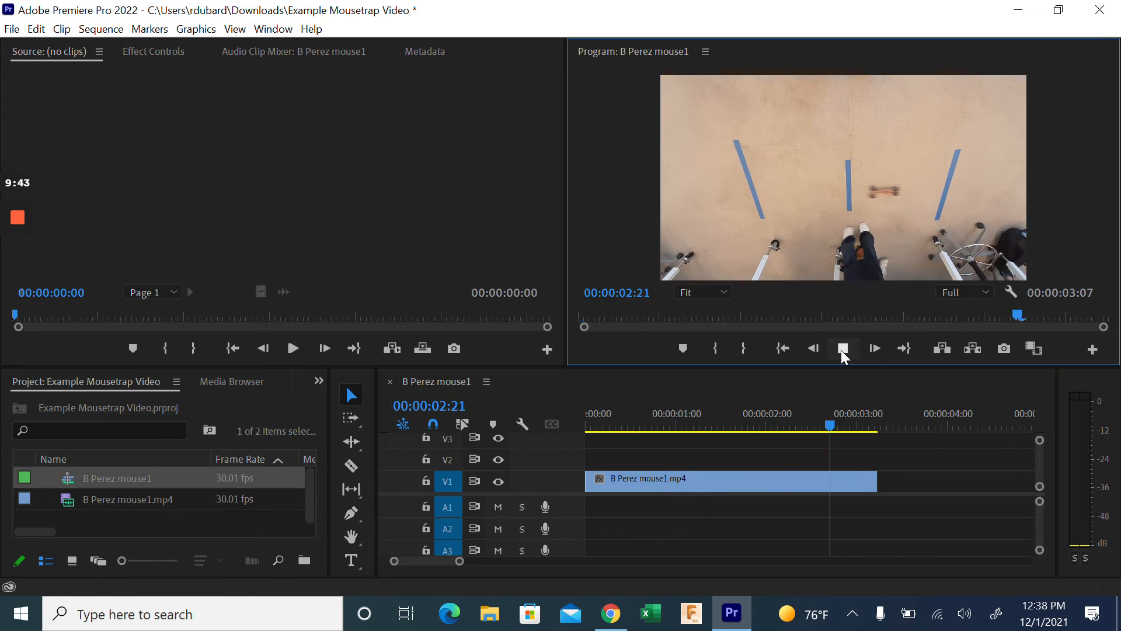
click(843, 349)
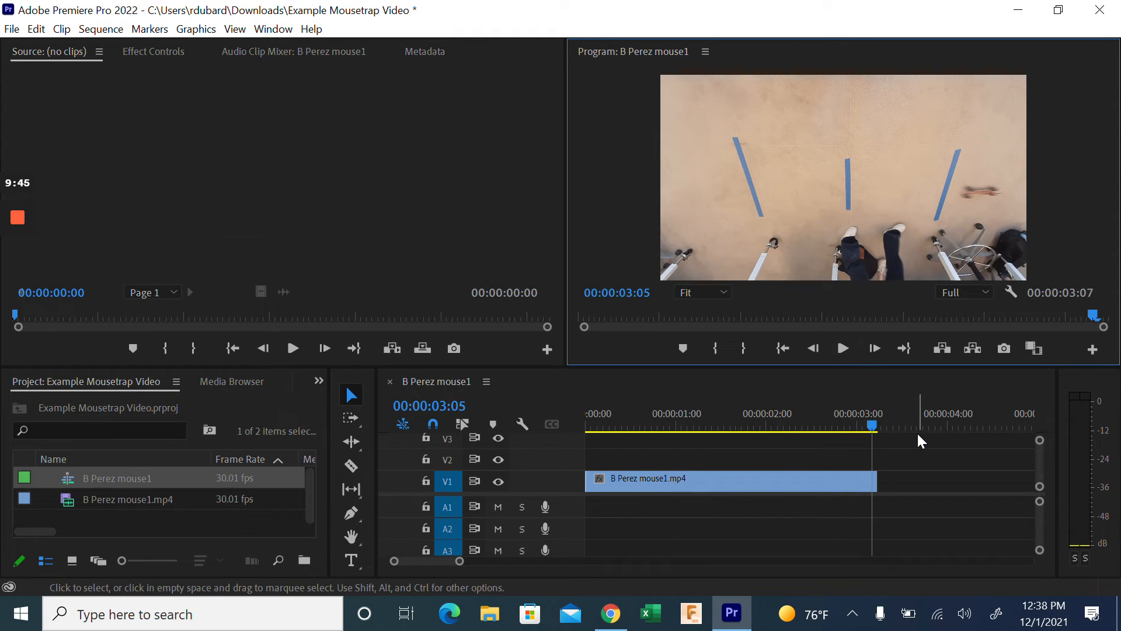
key(Left)
key(Left)
key(Left)
key(Right)
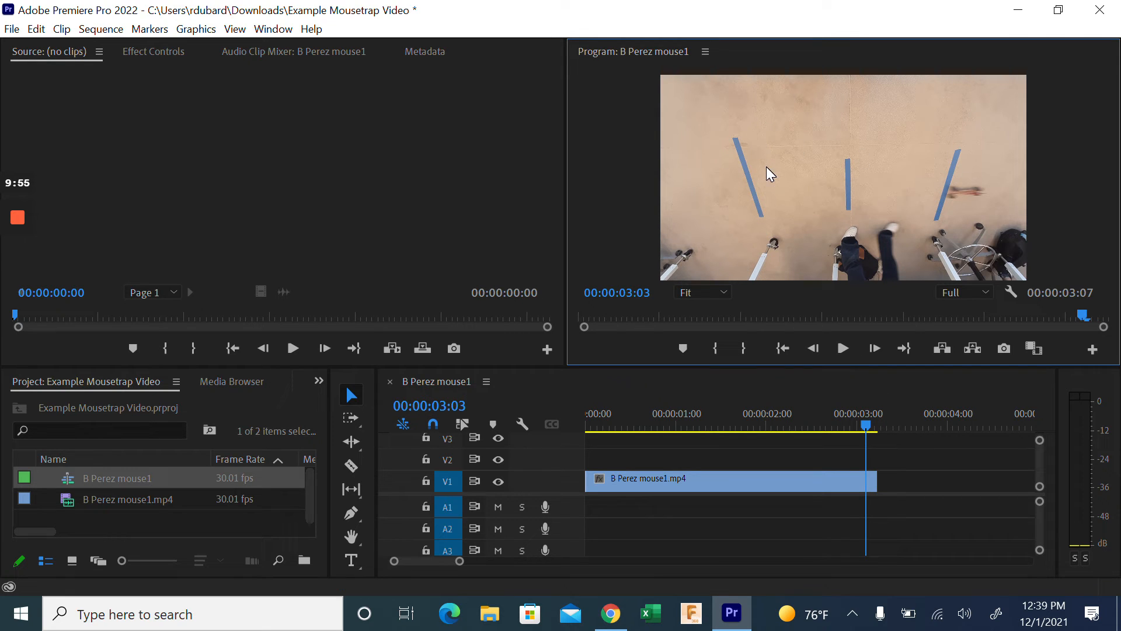
- Open the media export settings for the sequence and choose H.264 as the format
click(13, 32)
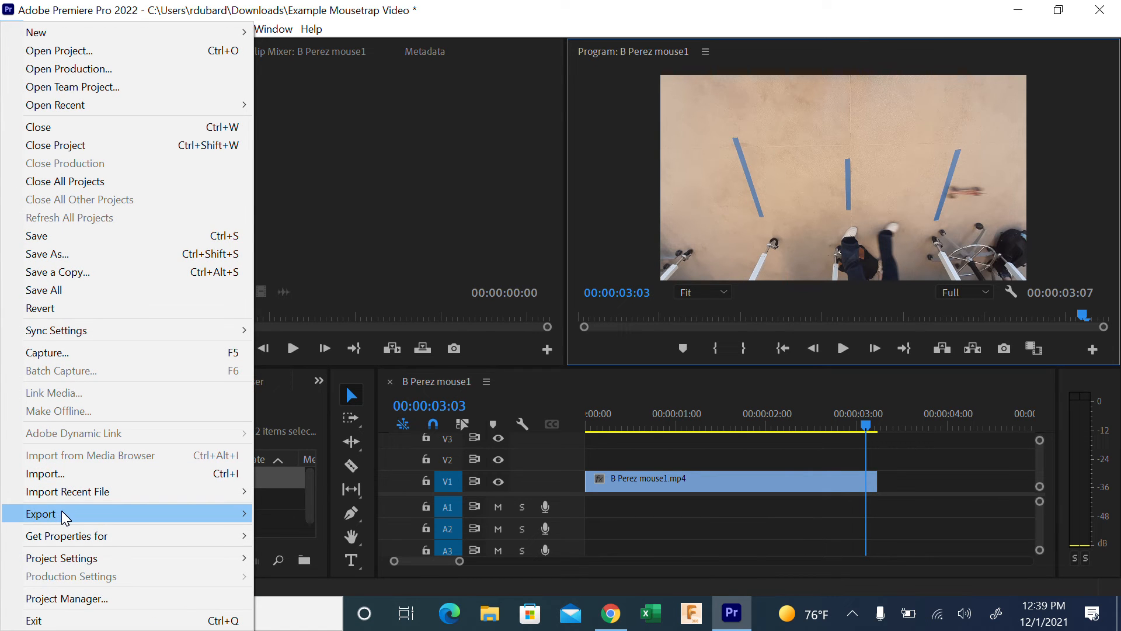
mouse_move(62, 517)
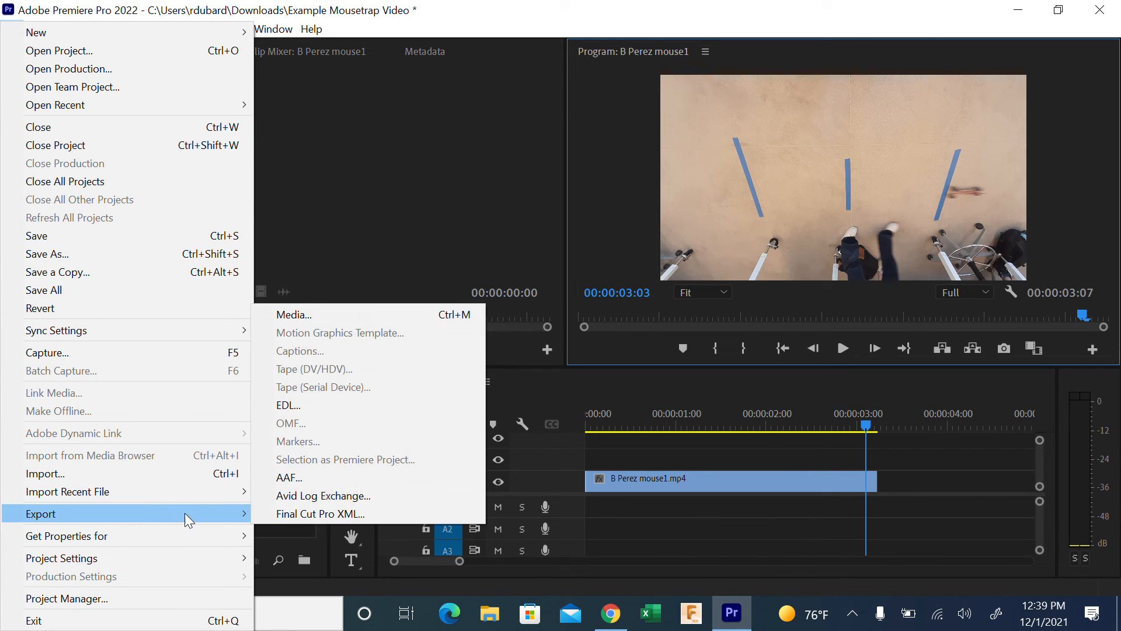
click(327, 309)
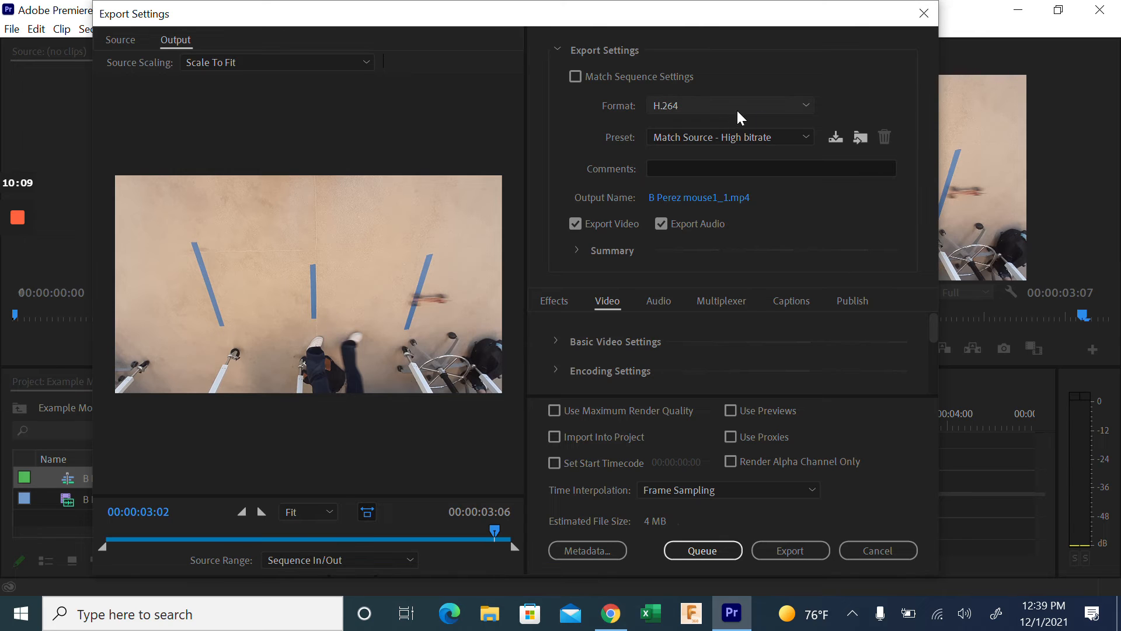
click(767, 104)
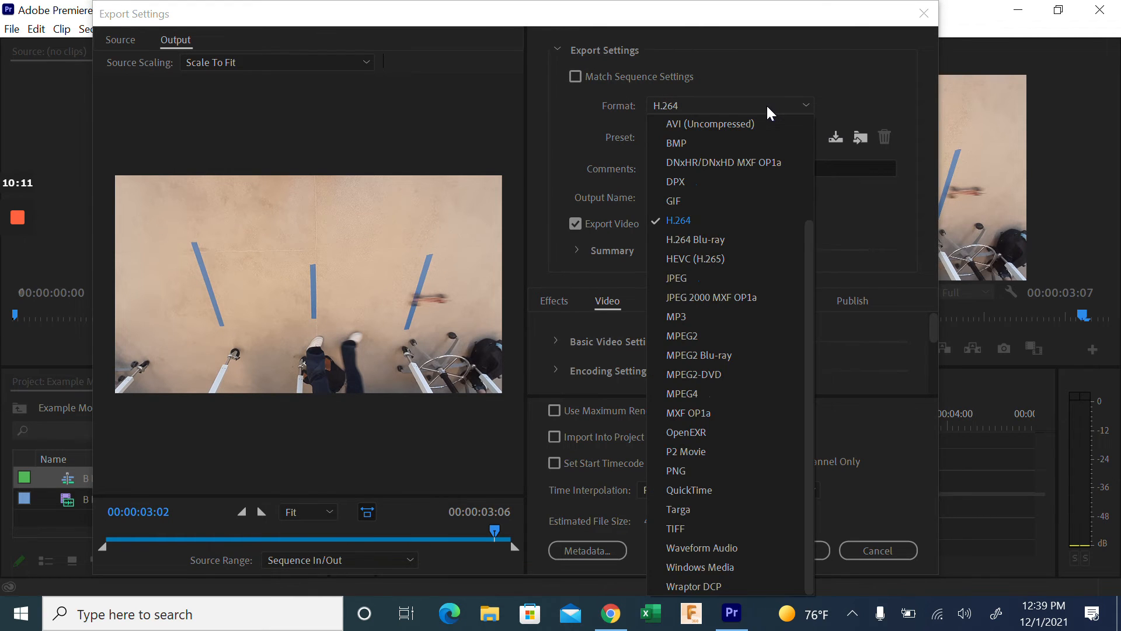
click(693, 217)
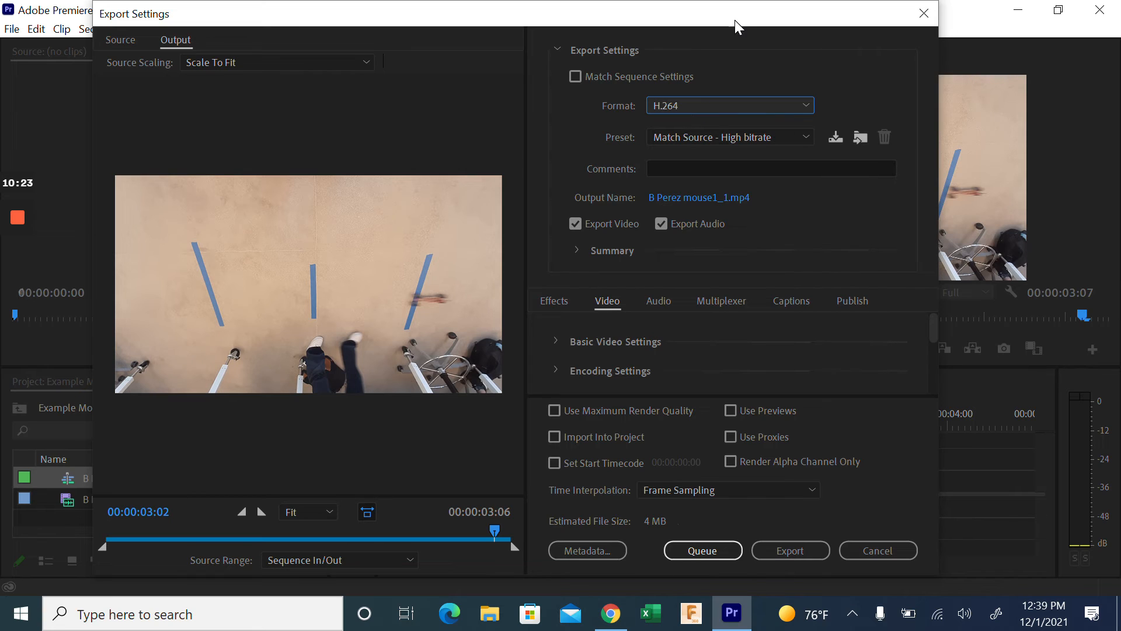
drag(728, 20, 726, 83)
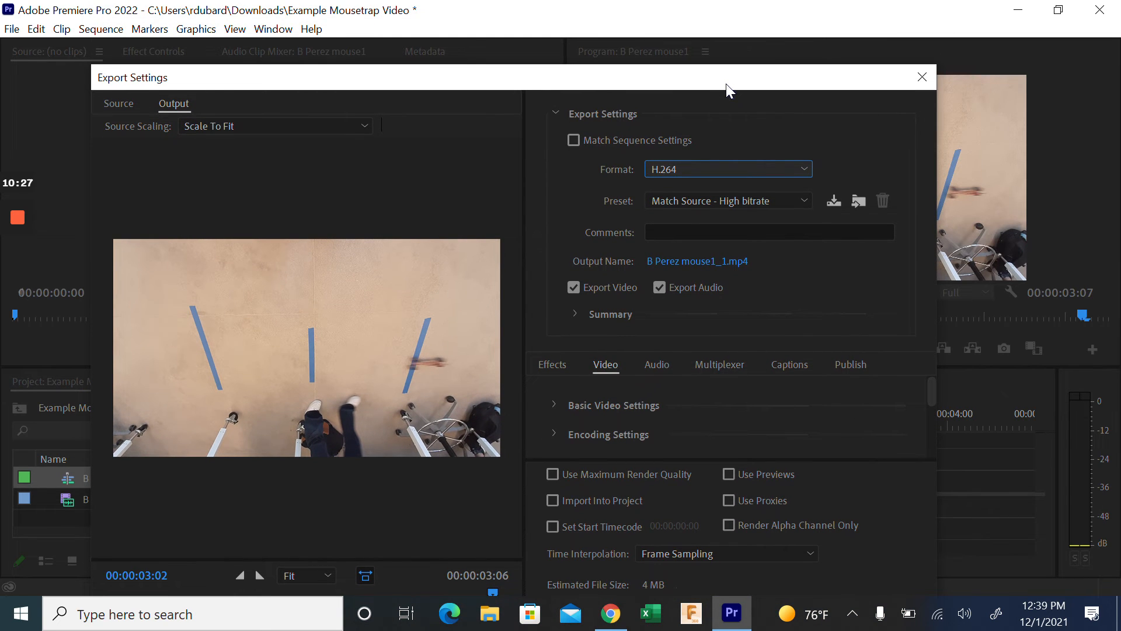
drag(726, 83, 739, 19)
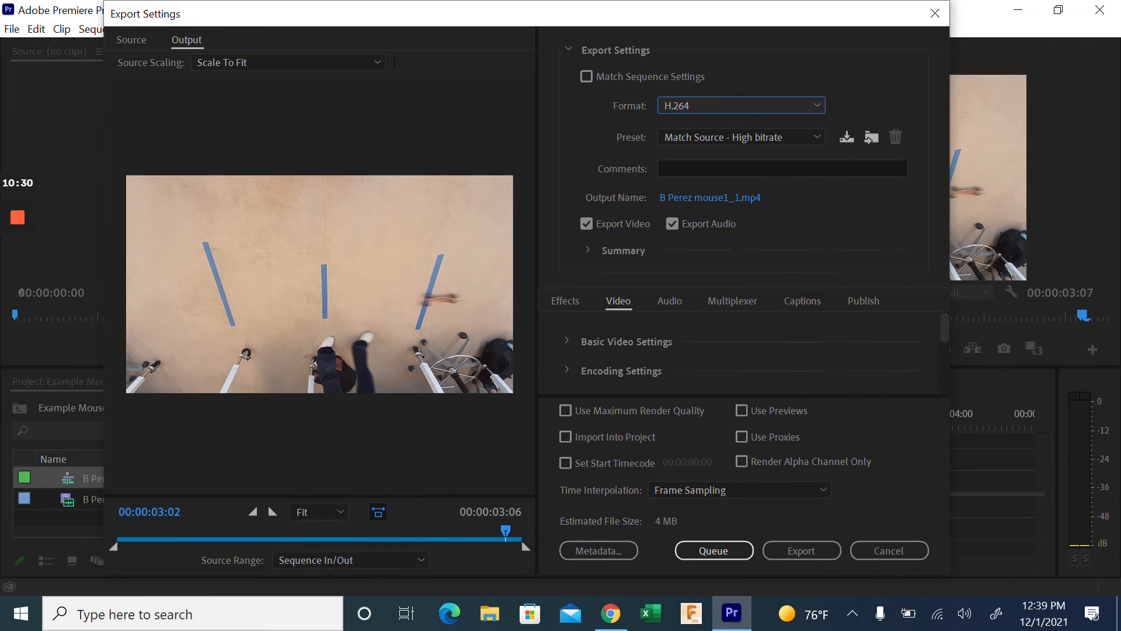
- Reposition and resize the Export Settings window so that its Queue and Export controls fit on the screen
click(715, 554)
drag(727, 19, 715, 91)
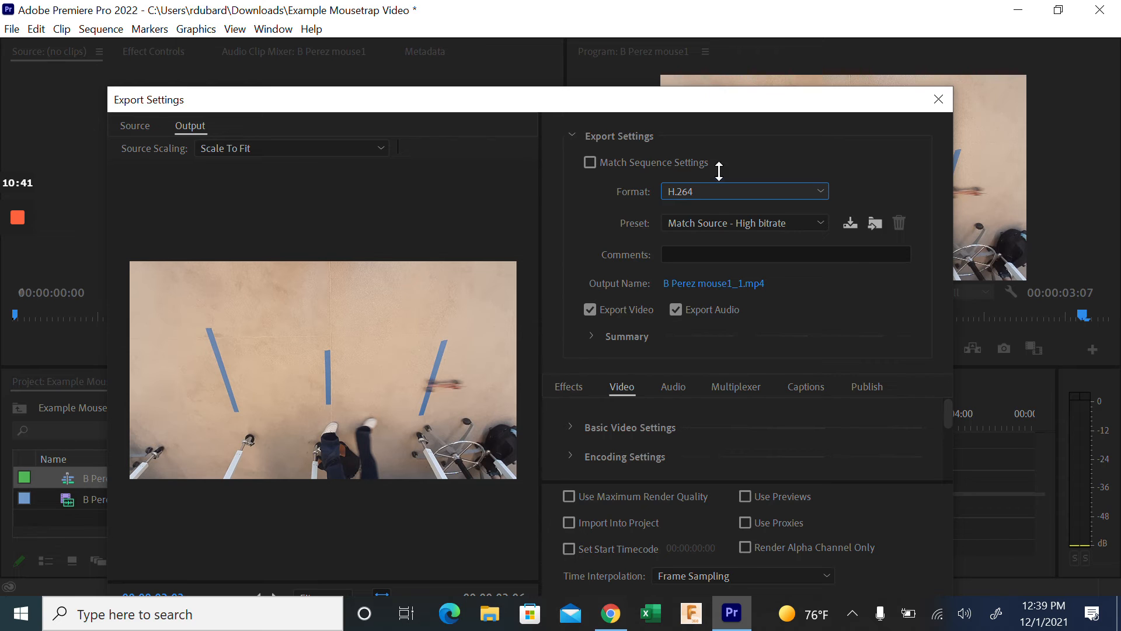
click(716, 192)
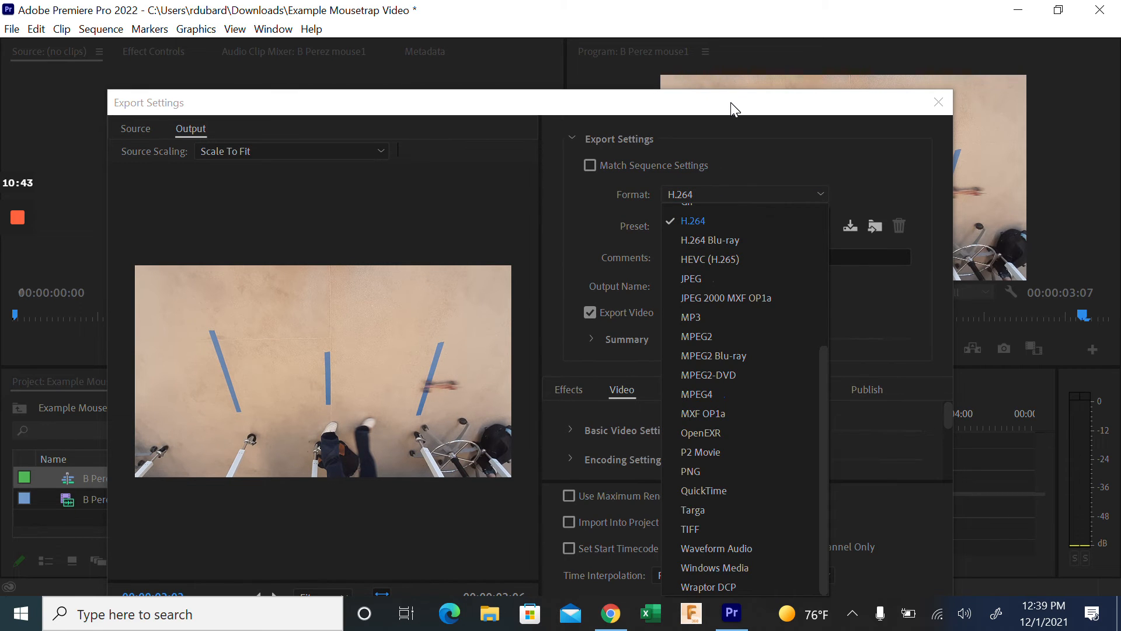
click(731, 103)
drag(731, 103, 714, 5)
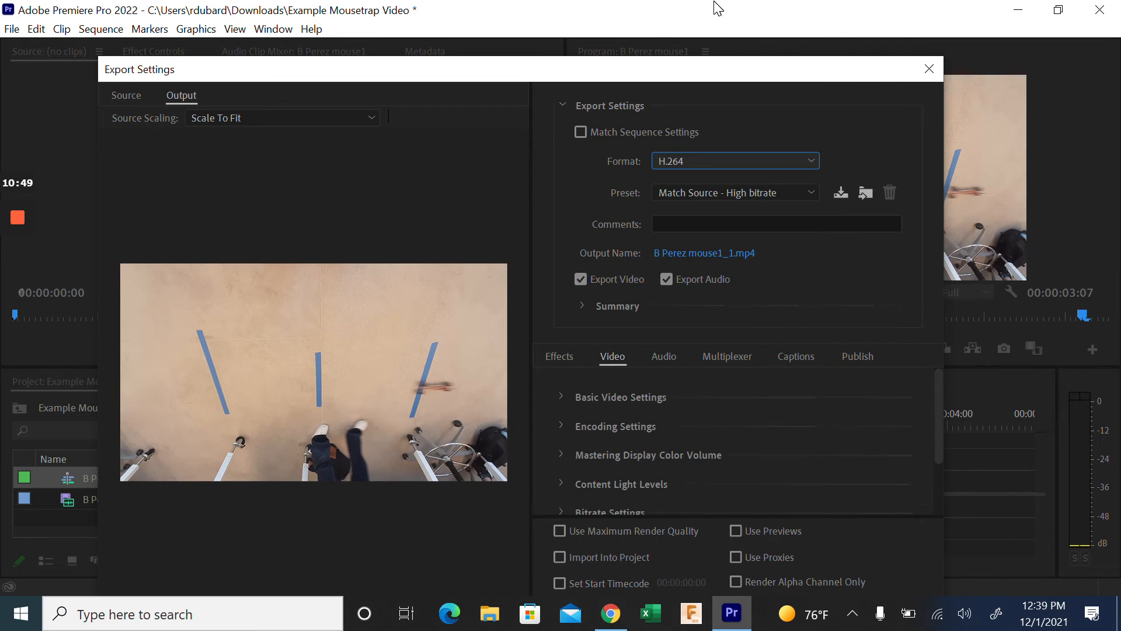
drag(724, 66, 716, 14)
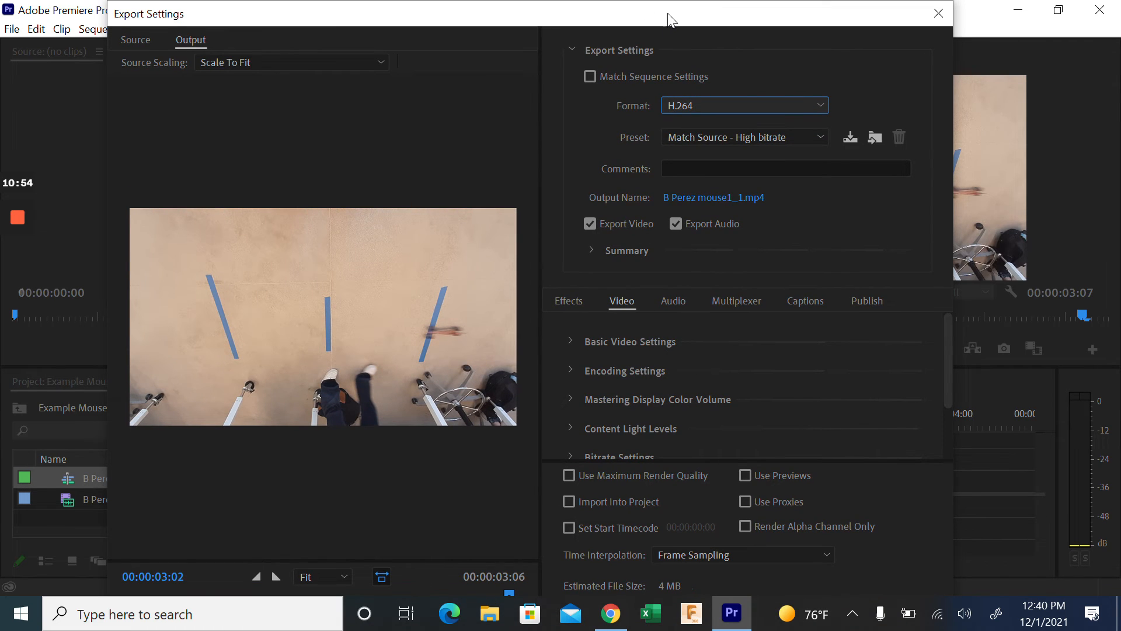
drag(668, 12, 627, 144)
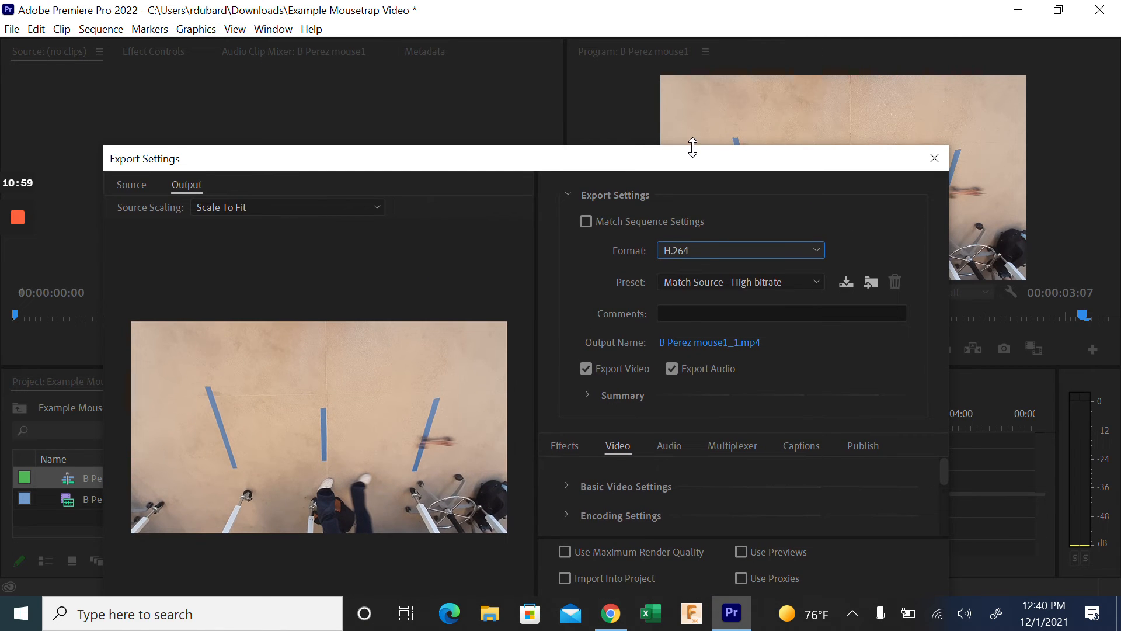
drag(718, 159, 726, 13)
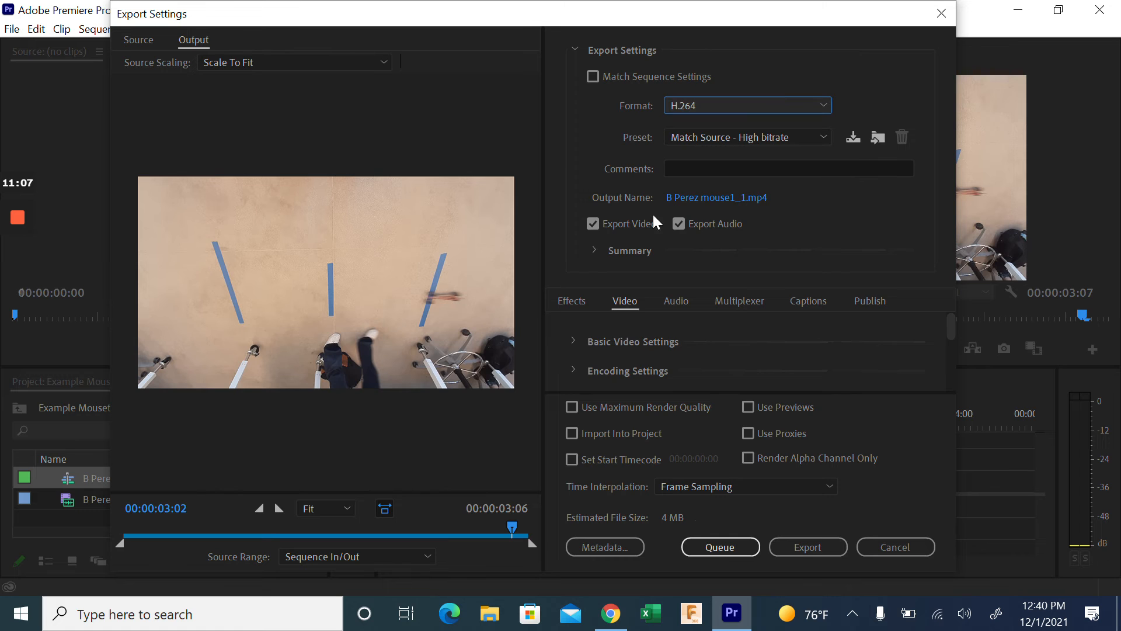
- Open the output file's save location and browse to C:\Users\Public\Public Documents\Engr\p3
click(694, 198)
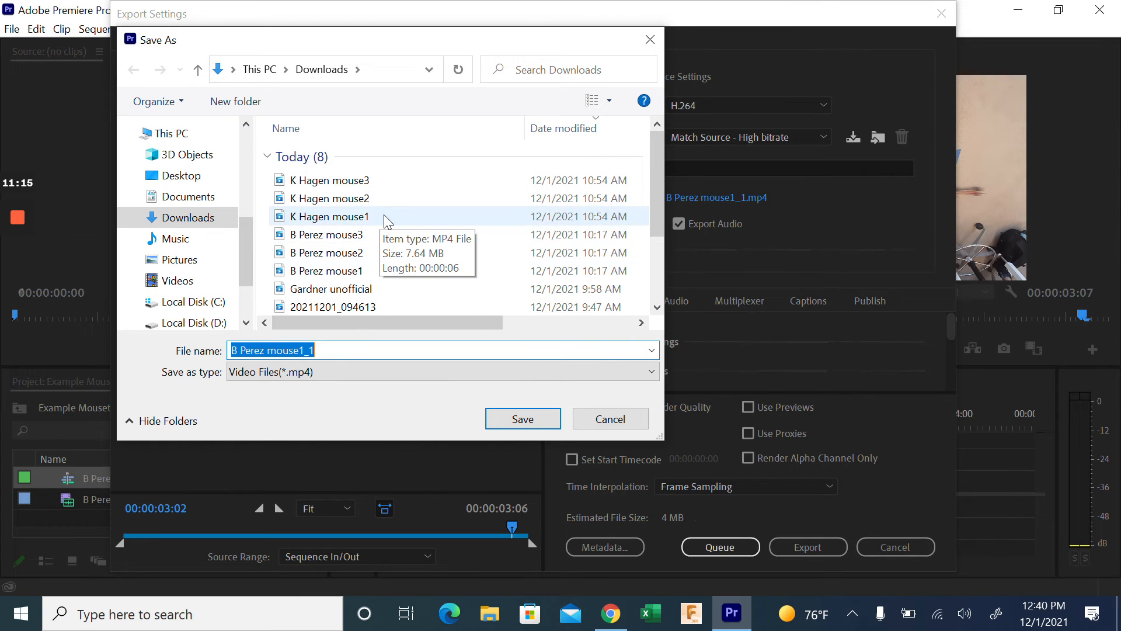
click(214, 302)
click(311, 232)
double_click(312, 233)
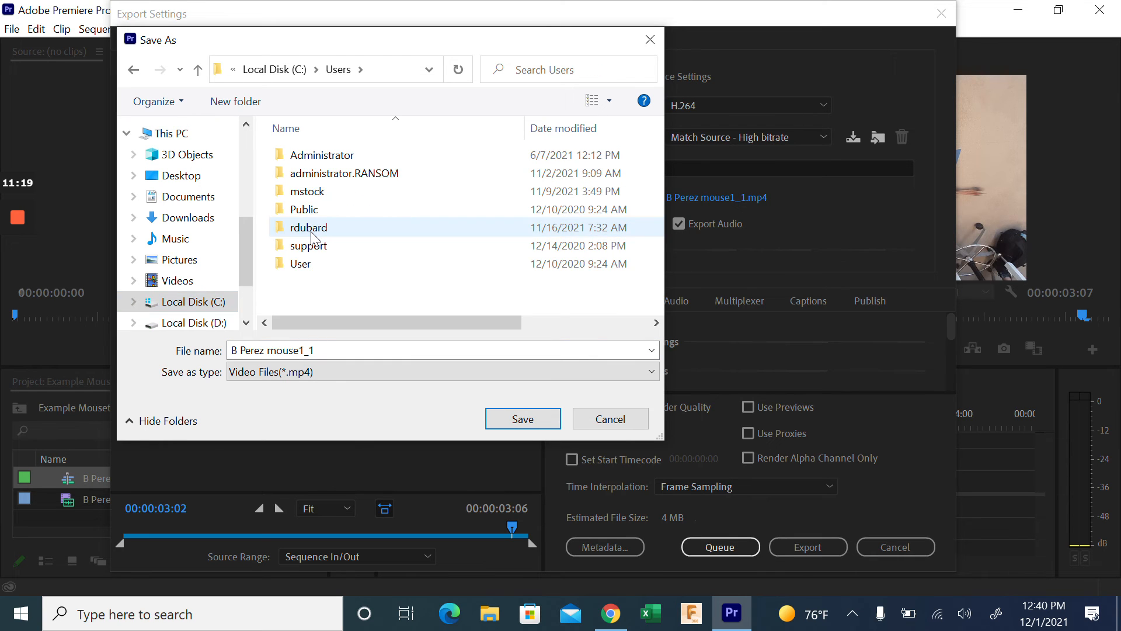
double_click(316, 209)
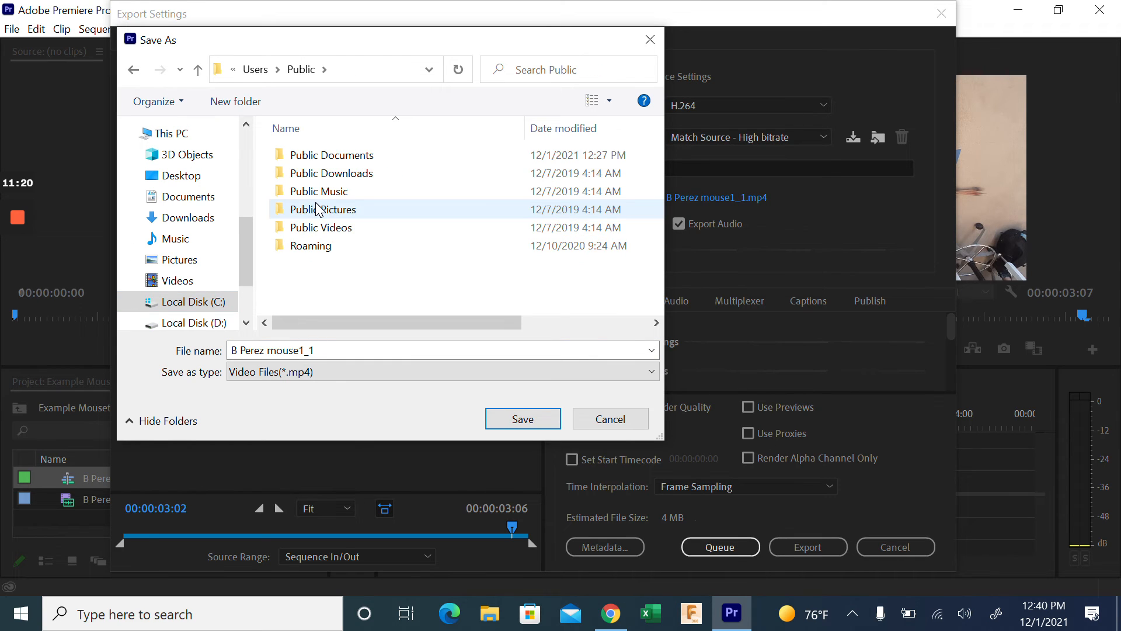
click(335, 154)
double_click(336, 155)
double_click(299, 176)
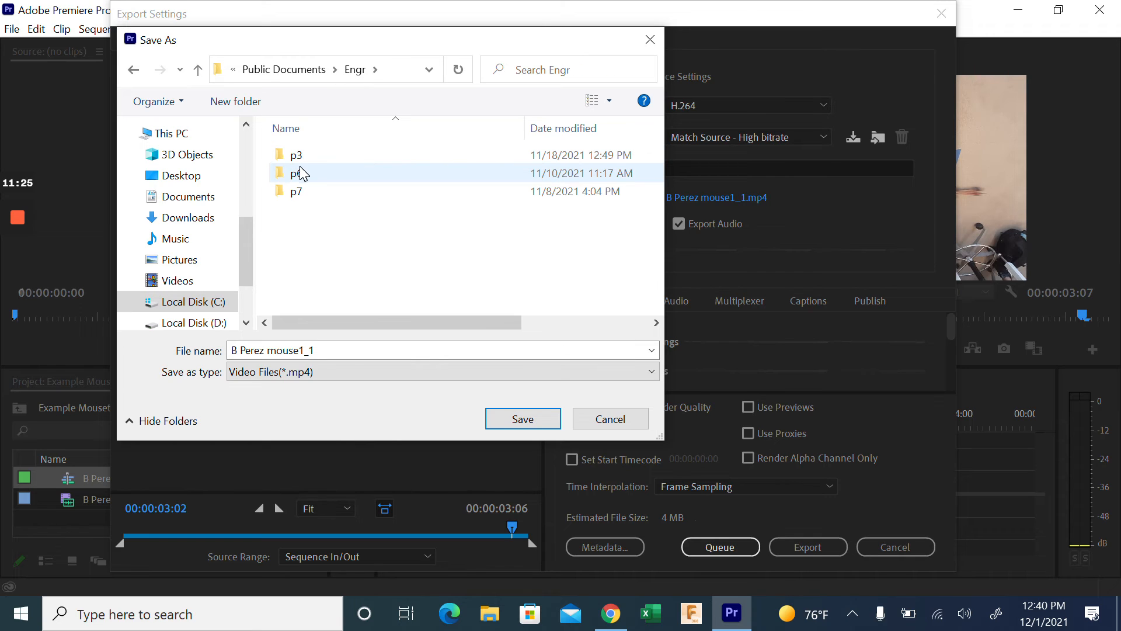
click(308, 160)
double_click(308, 159)
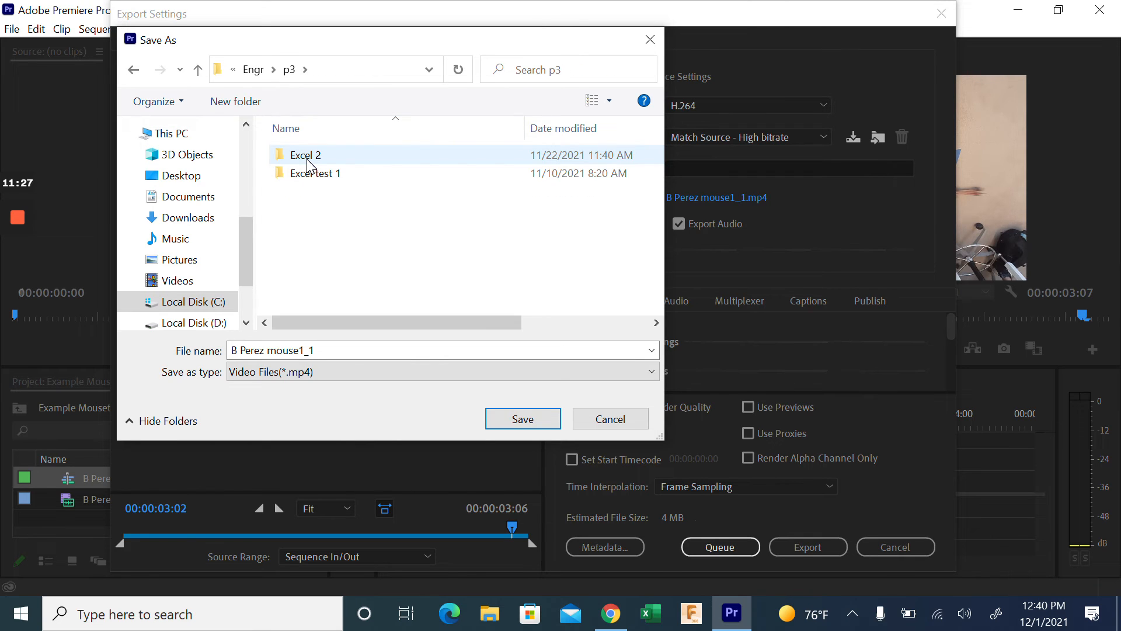
- Create a folder named "Mousetrap Car Videos" inside p3 and open it as the export destination
right_click(328, 232)
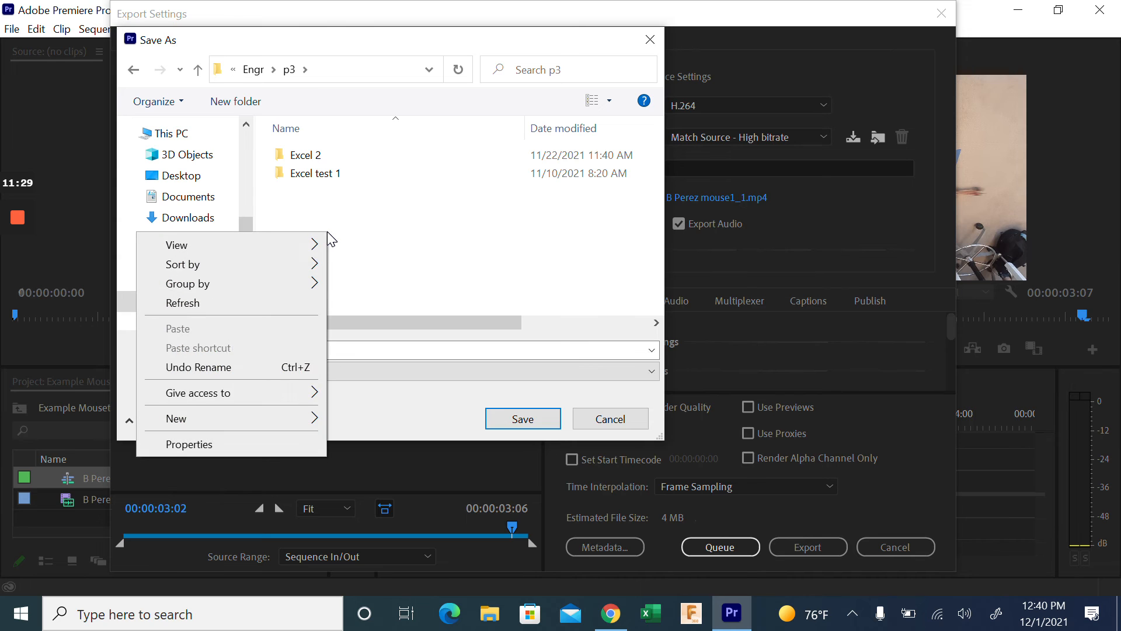
mouse_move(268, 418)
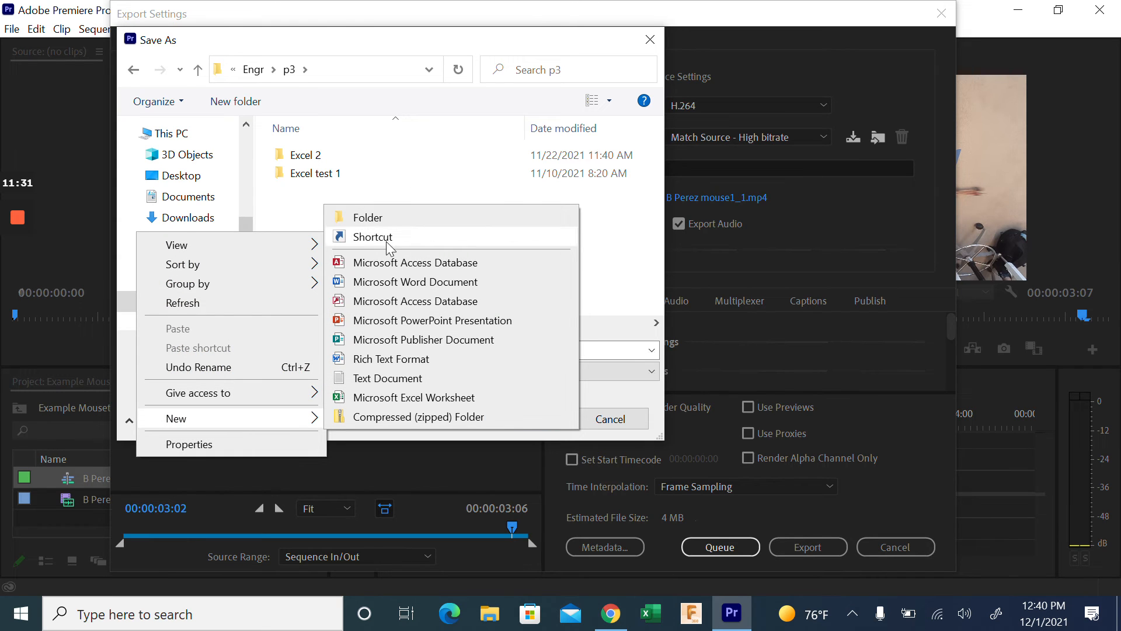
click(400, 224)
text(Mo)
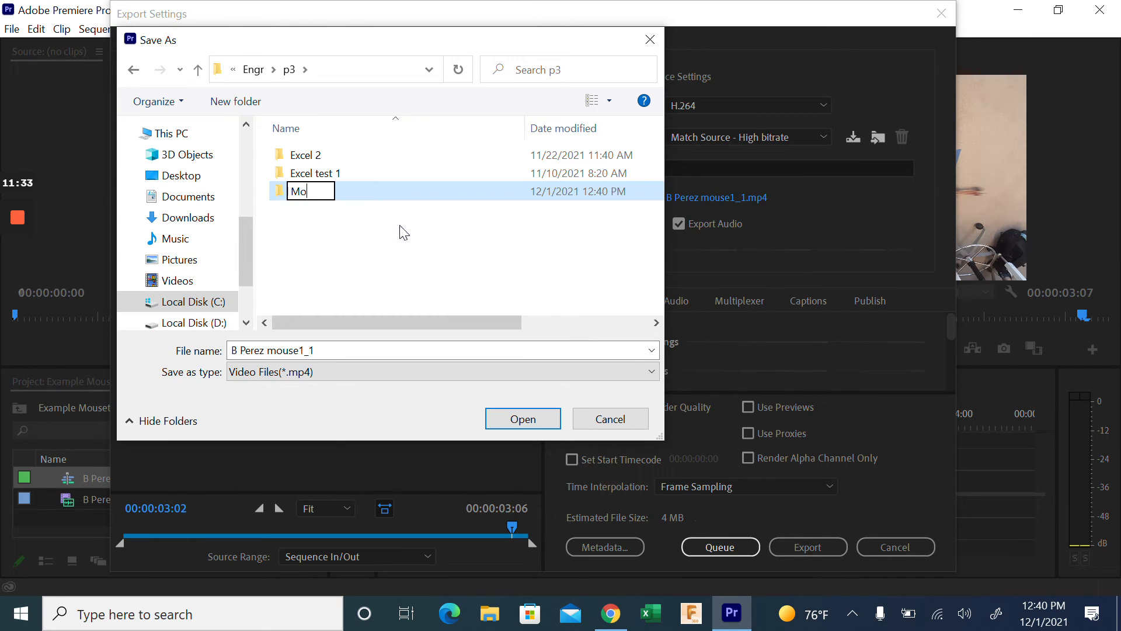
text(usetrap Car Video)
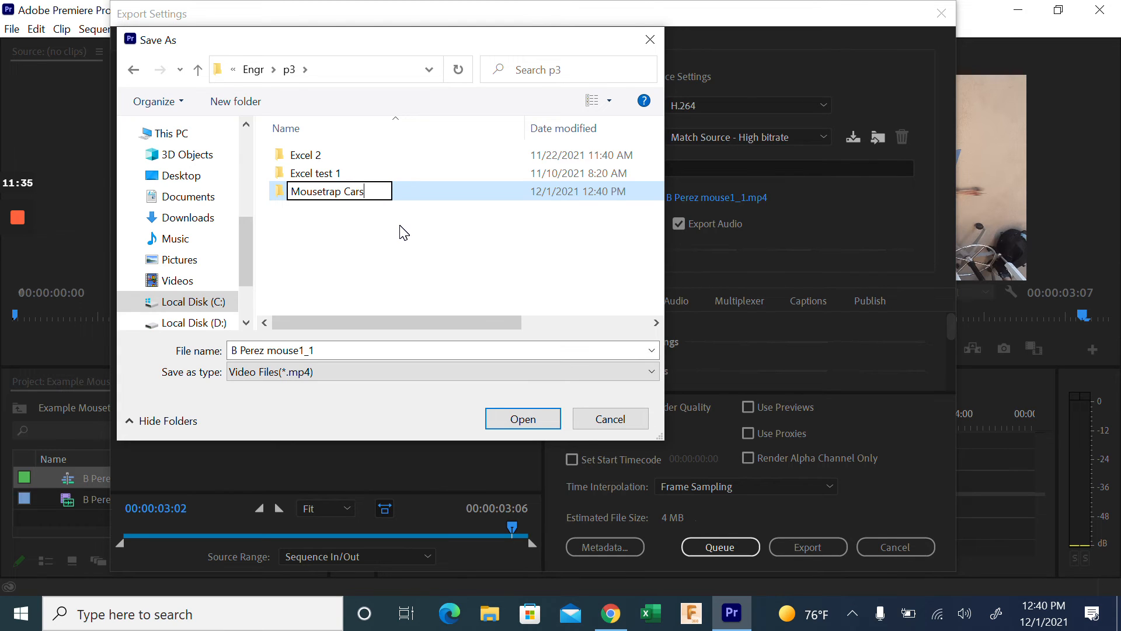
text(s)
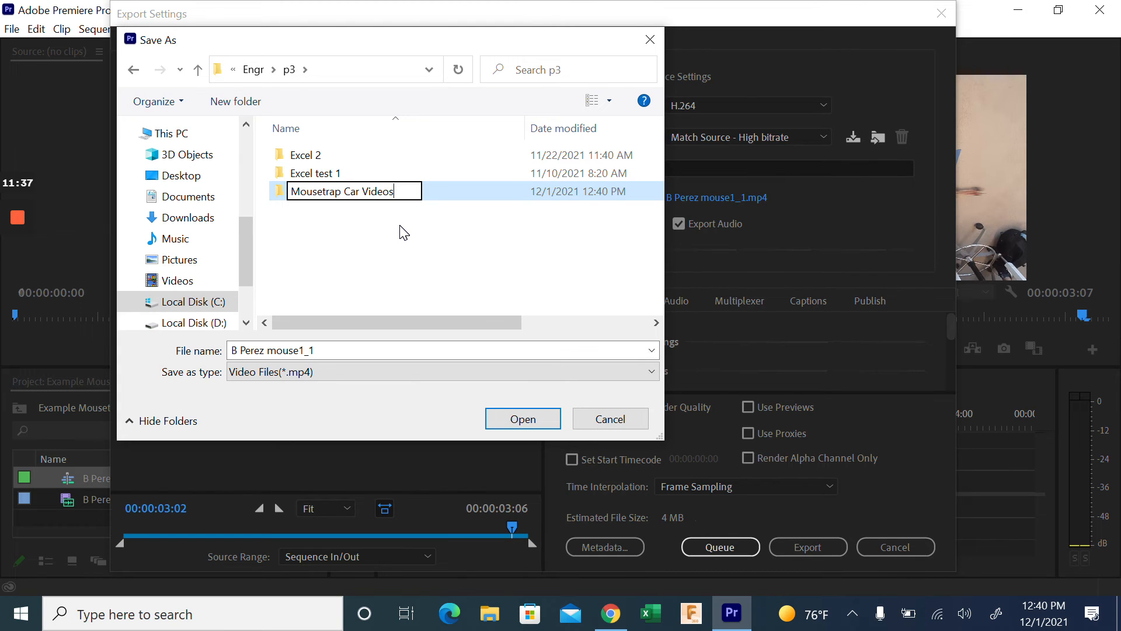
click(348, 248)
double_click(292, 196)
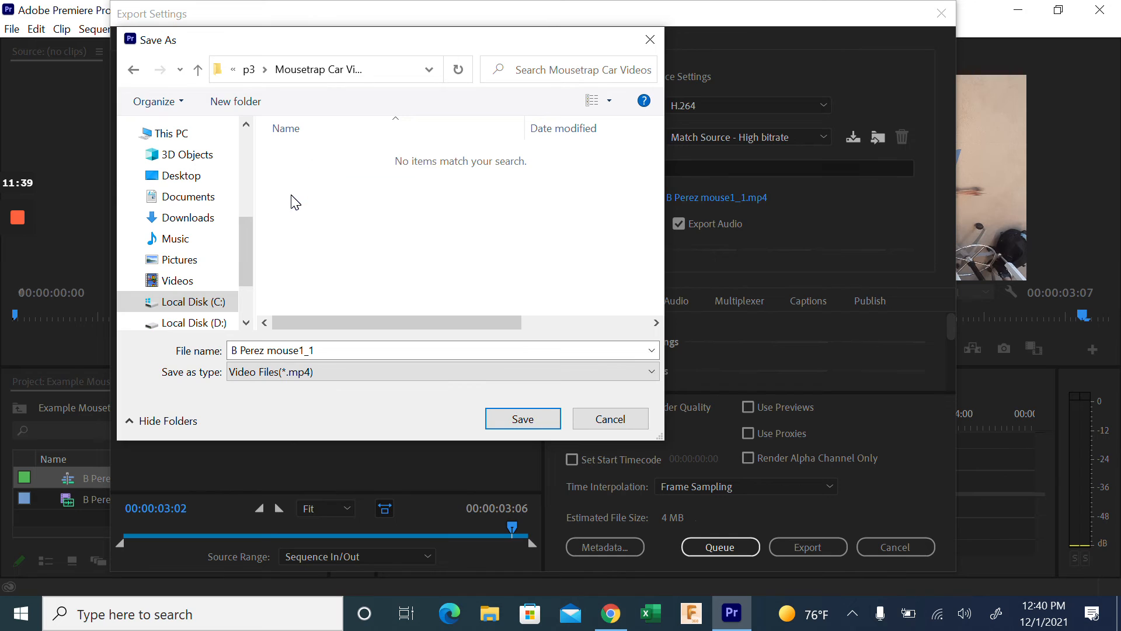
- Remove the "_1" suffix from the output file name, save it and export the video
click(322, 360)
key(BackSpace)
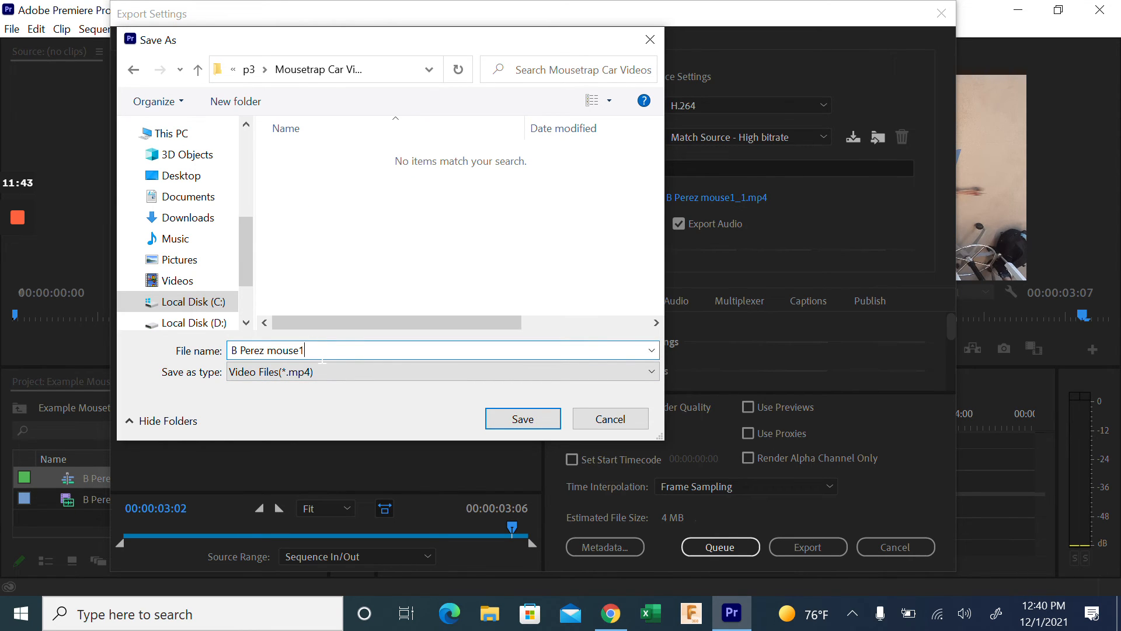
click(527, 423)
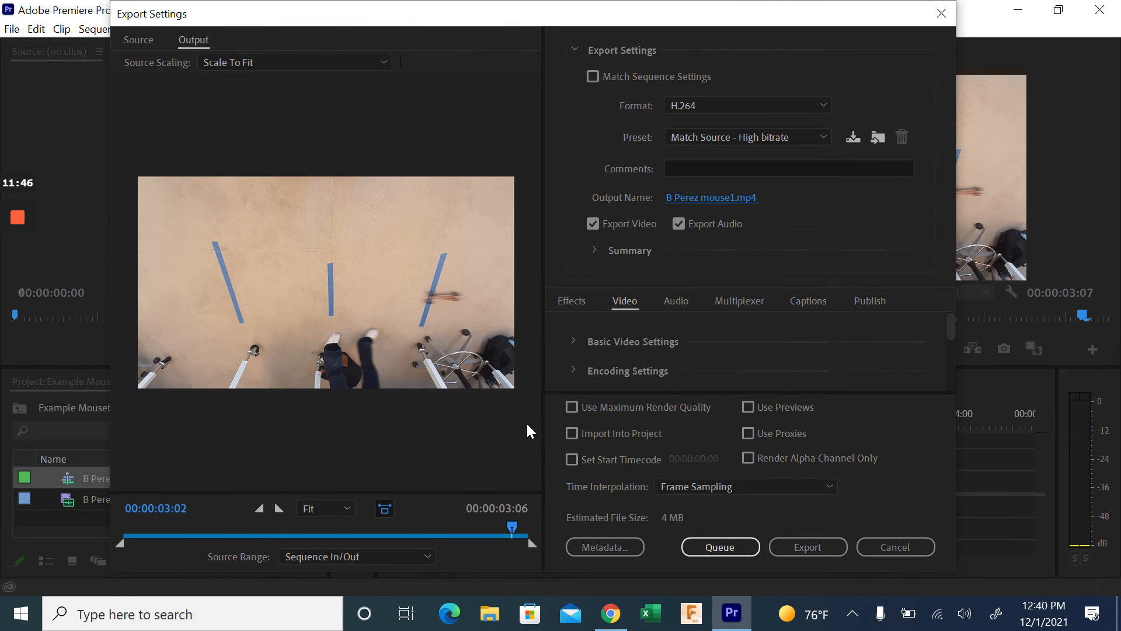
click(801, 548)
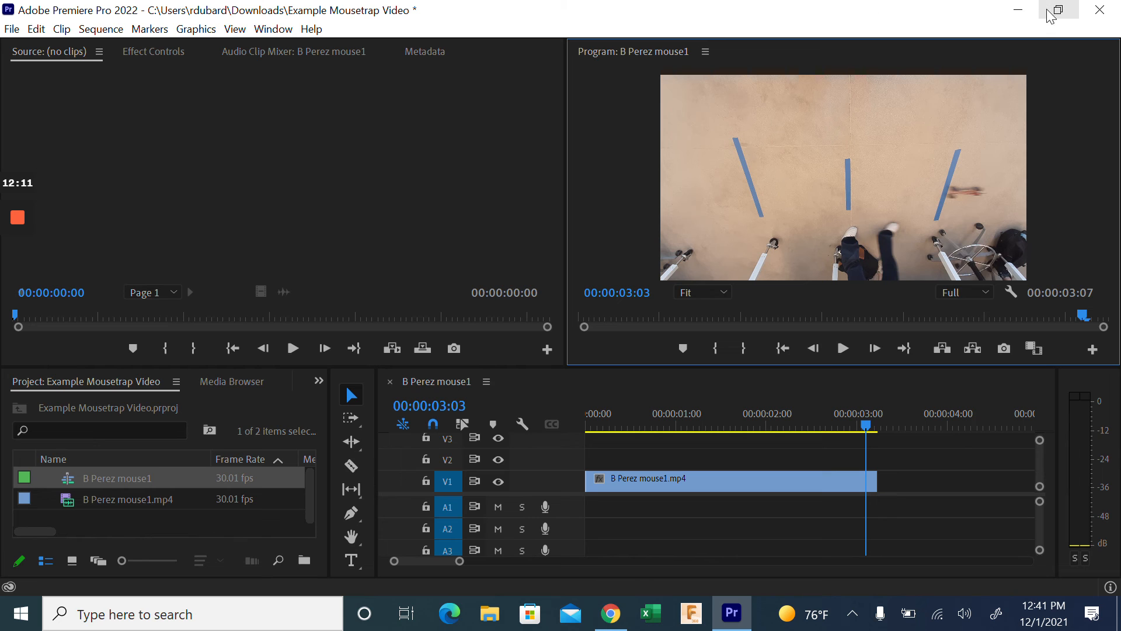
- Minimise Premiere Pro, switch to Chrome and search Google in a new tab for "iphone video format", then review the results
click(1019, 12)
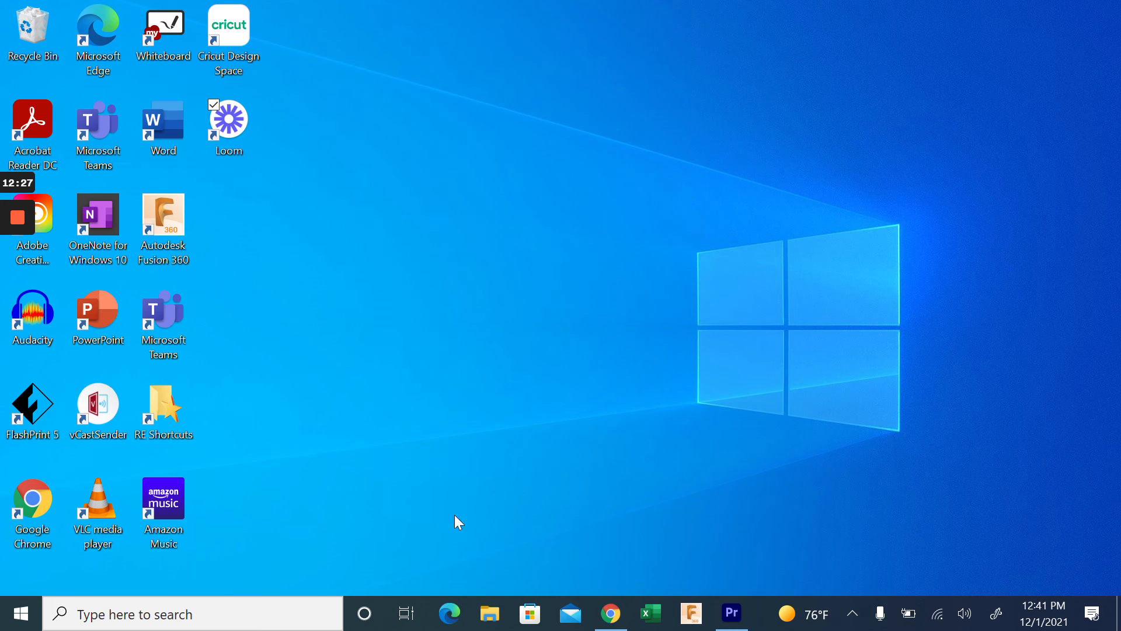
click(610, 614)
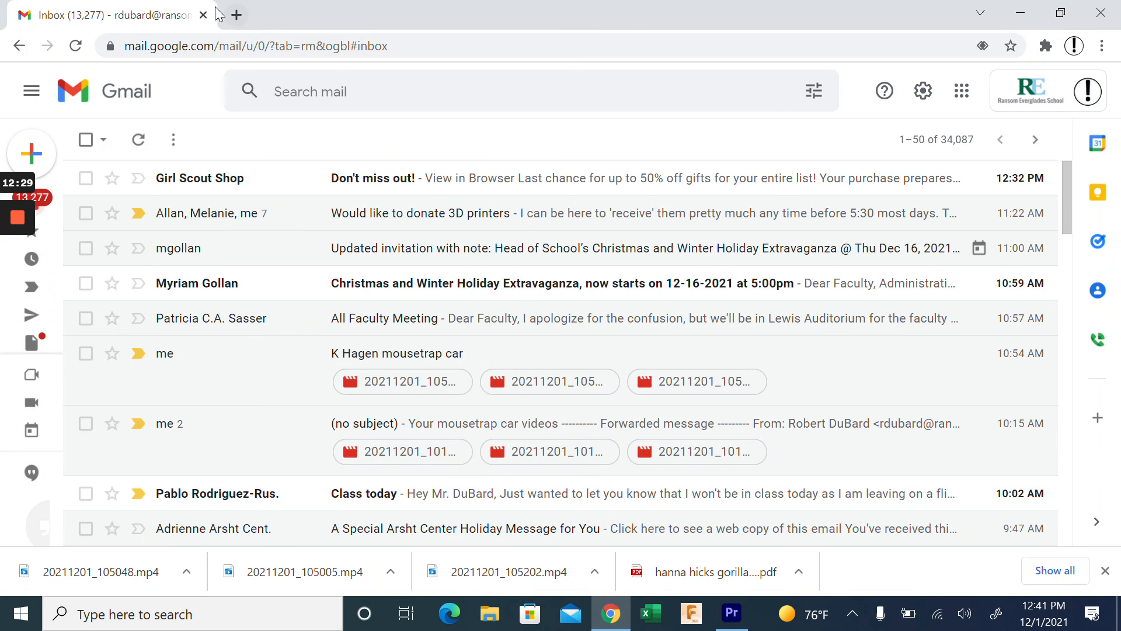
click(236, 15)
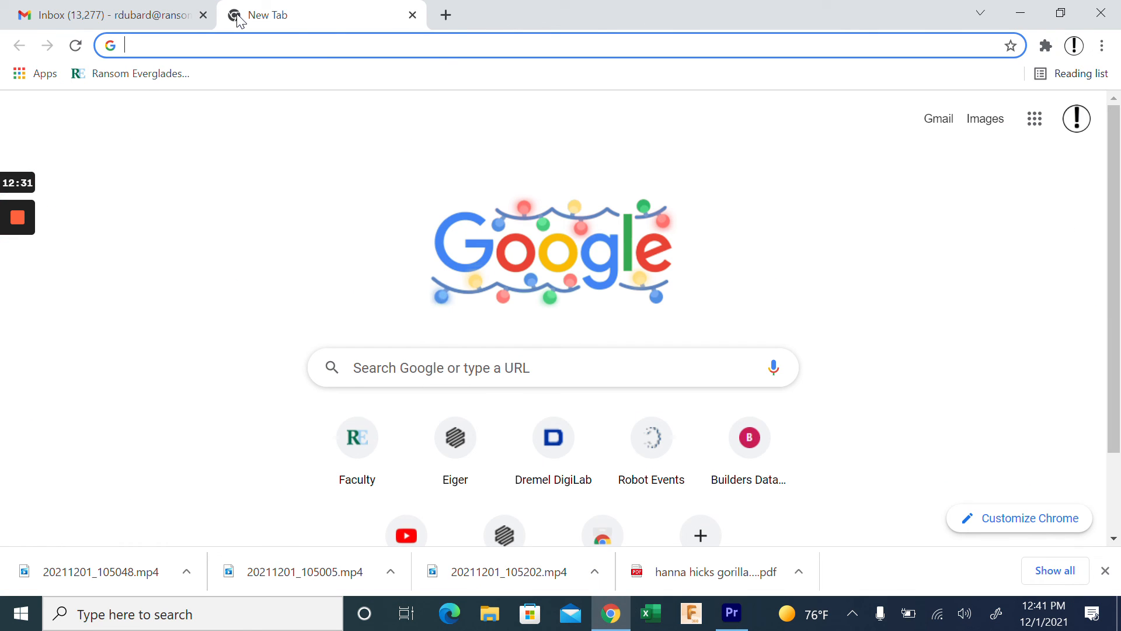
text(iphon)
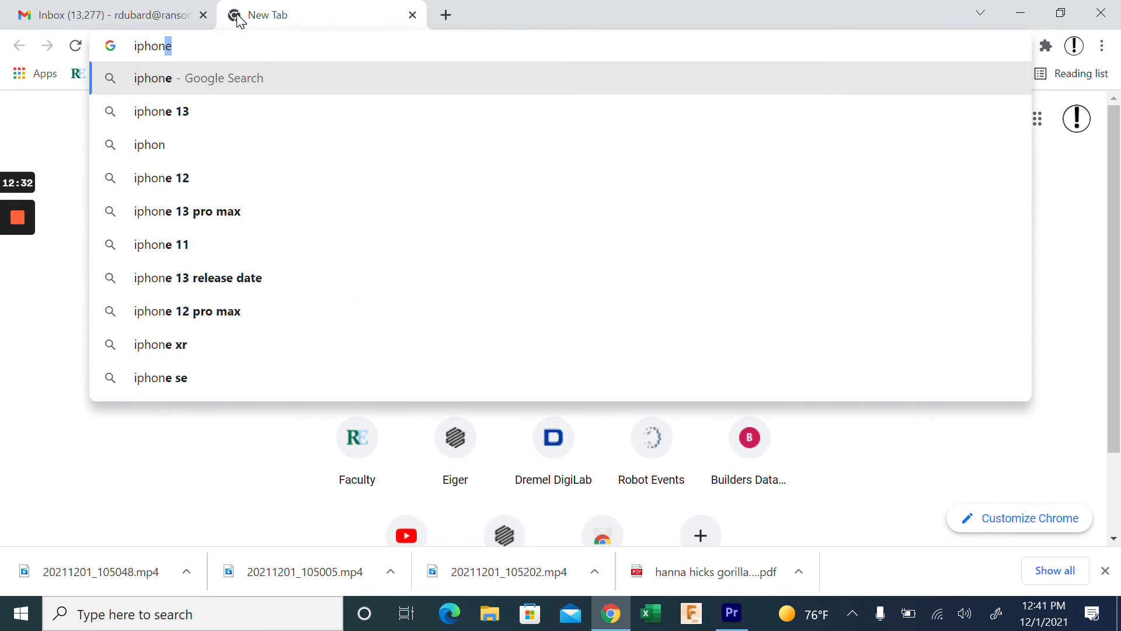
text(e video)
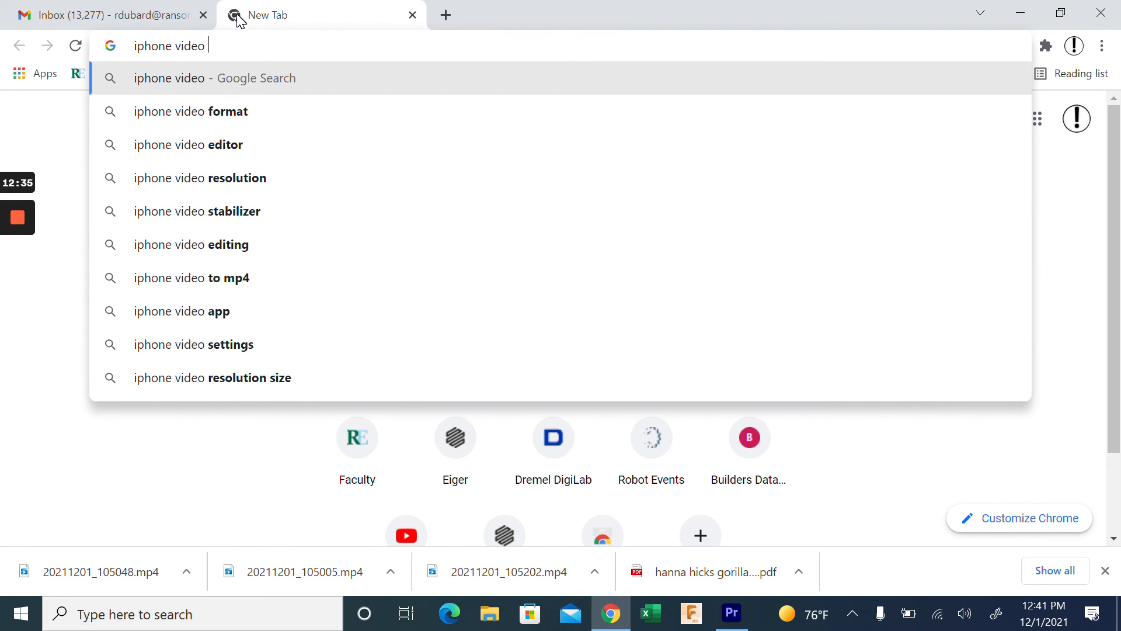
click(198, 111)
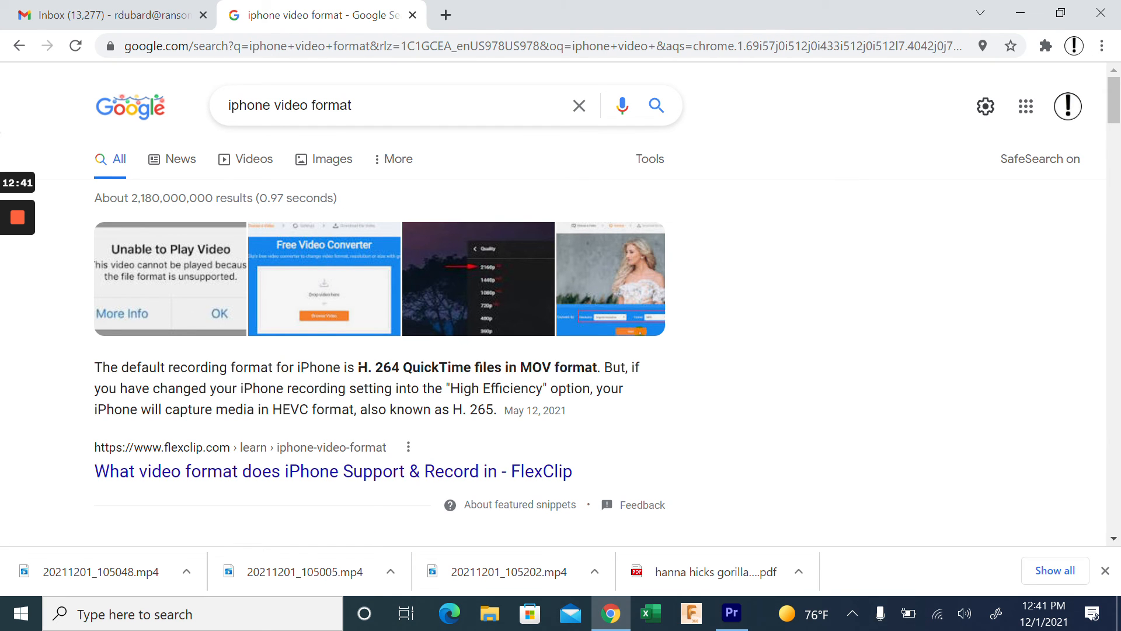
scroll(476, 377, down, 2)
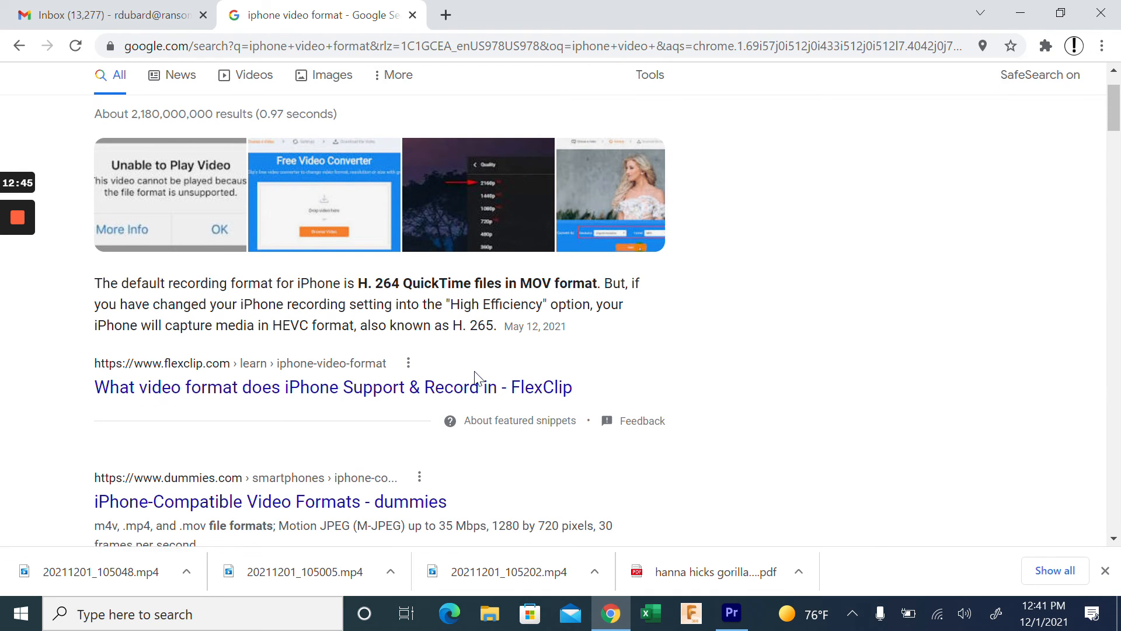
scroll(476, 379, down, 1)
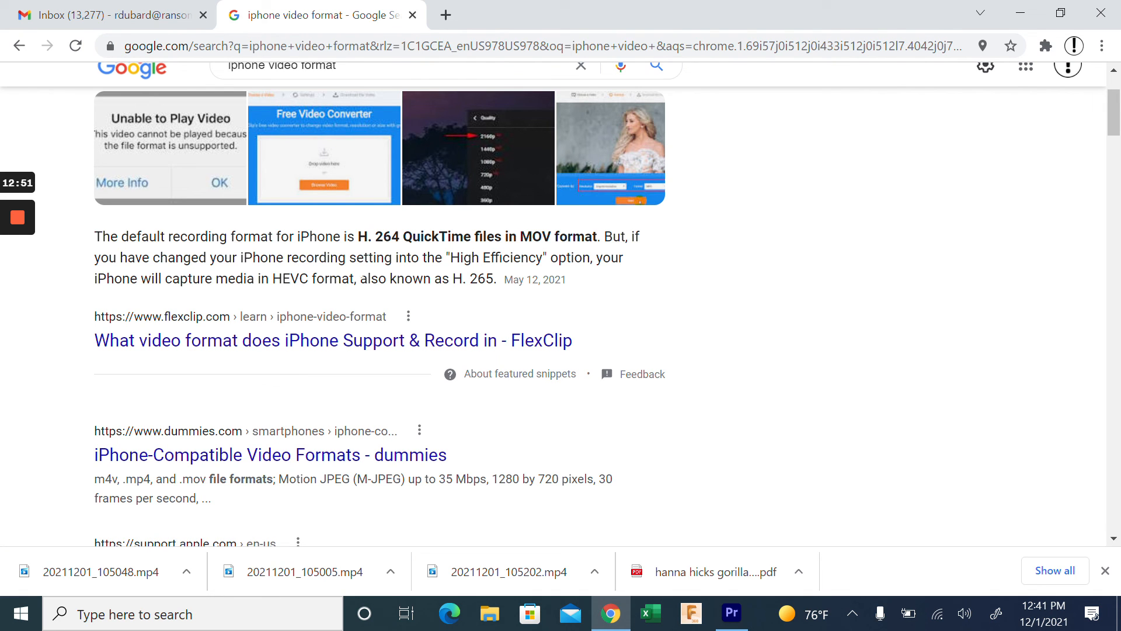
scroll(631, 269, up, 3)
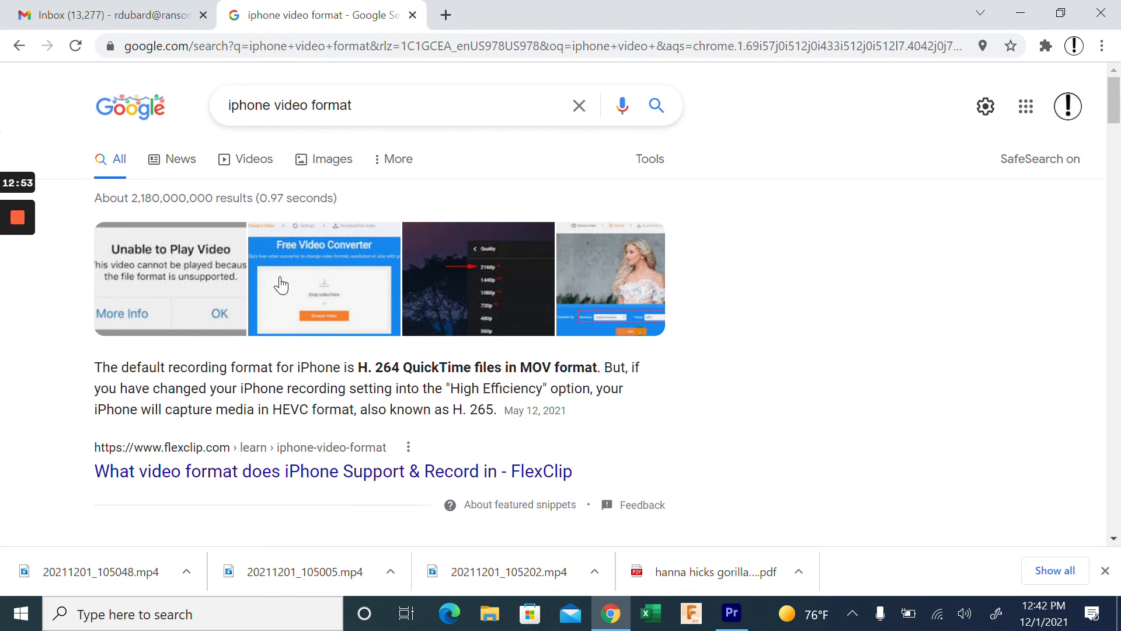
- Replace the Google query and search for ".tc file"
click(386, 105)
key(BackSpace)
key(BackSpace)
key(BackSpace)
key(BackSpace)
key(BackSpace)
key(BackSpace)
key(BackSpace)
key(BackSpace)
key(BackSpace)
key(BackSpace)
key(BackSpace)
key(BackSpace)
key(BackSpace)
key(BackSpace)
key(BackSpace)
key(BackSpace)
key(BackSpace)
key(BackSpace)
key(BackSpace)
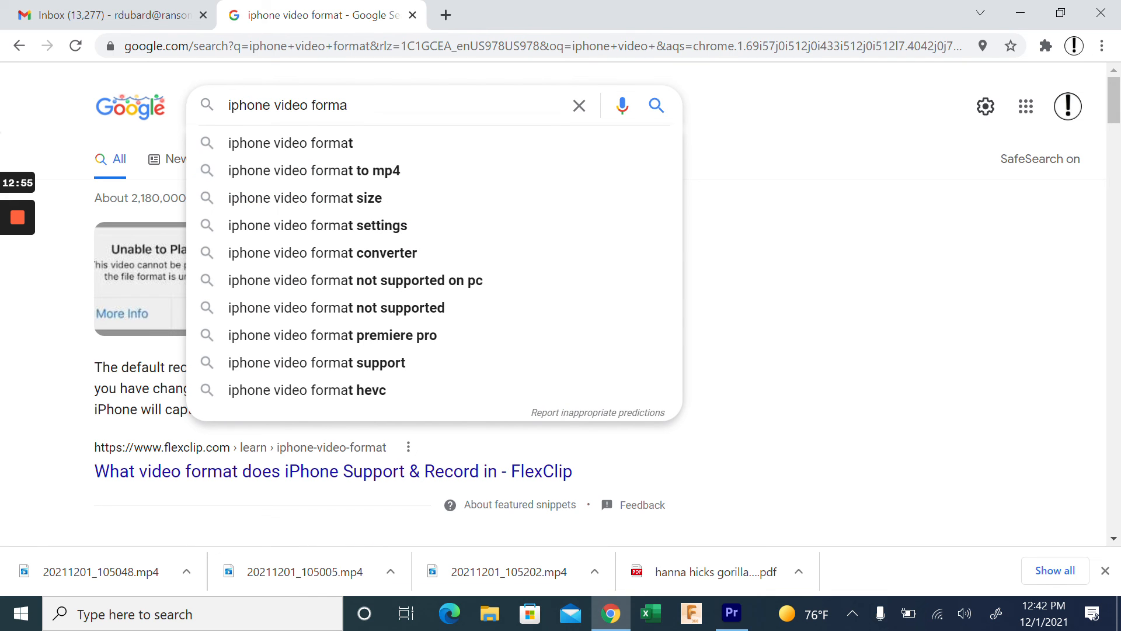
text(.tc)
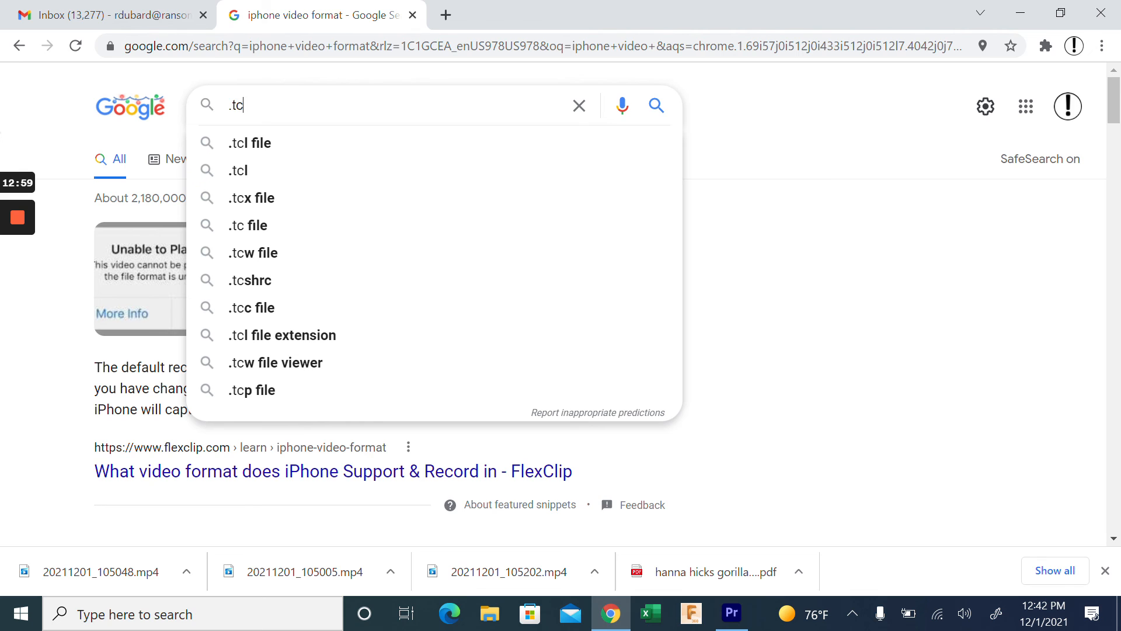
click(263, 235)
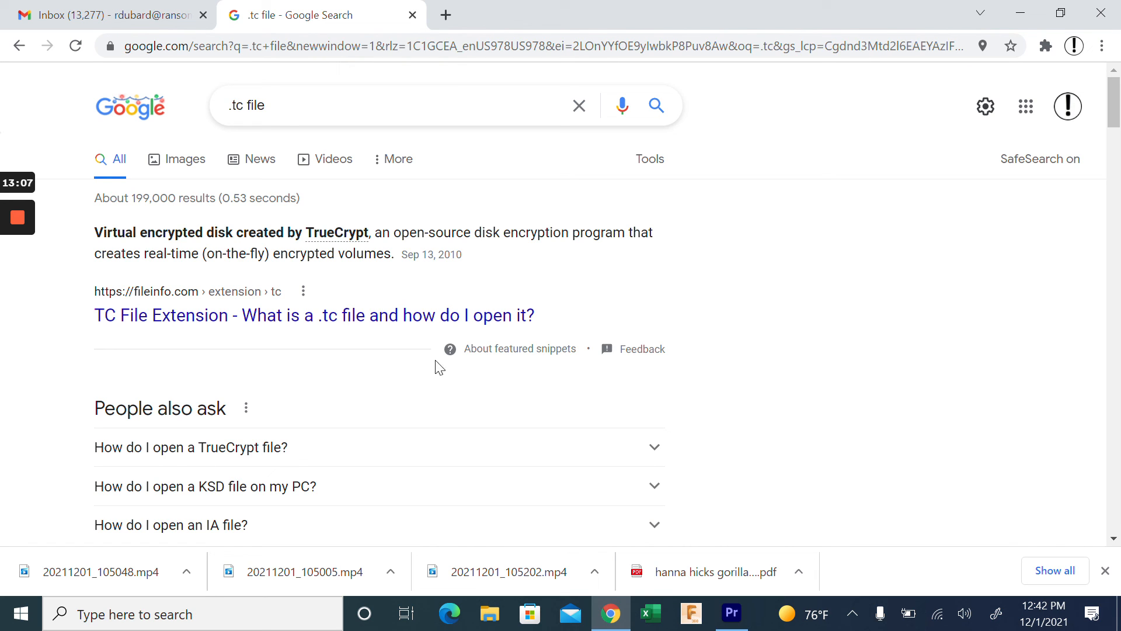
- Replace the Google query and search for ".heic files"
mouse_move(730, 622)
click(319, 114)
key(BackSpace)
key(BackSpace)
key(BackSpace)
key(BackSpace)
key(BackSpace)
key(BackSpace)
key(BackSpace)
key(BackSpace)
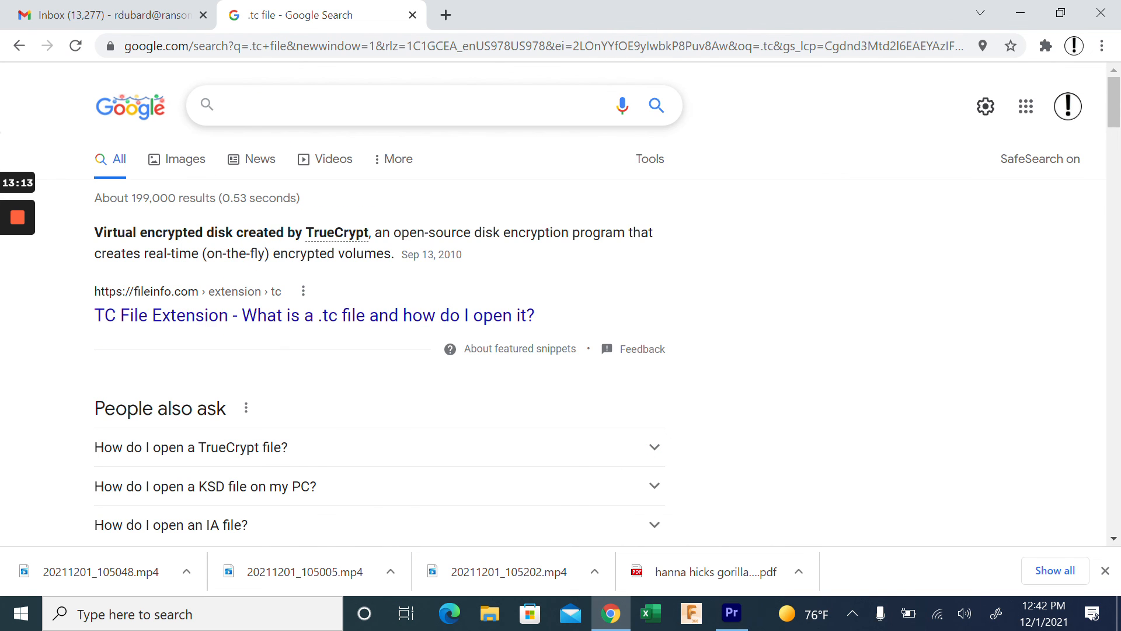
text(.heic)
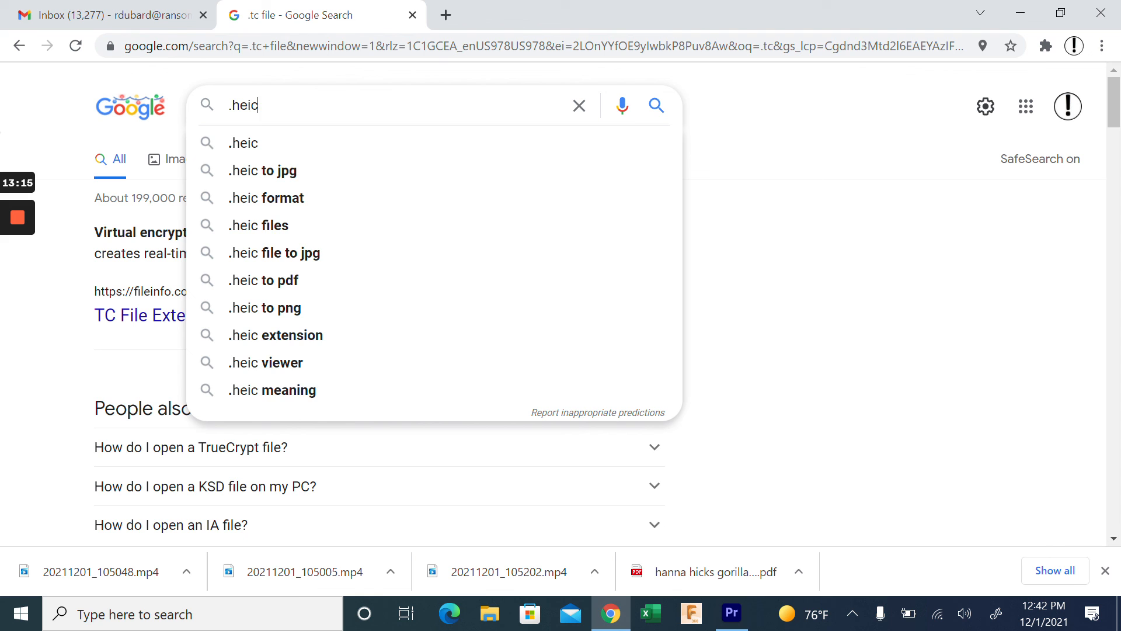
click(308, 230)
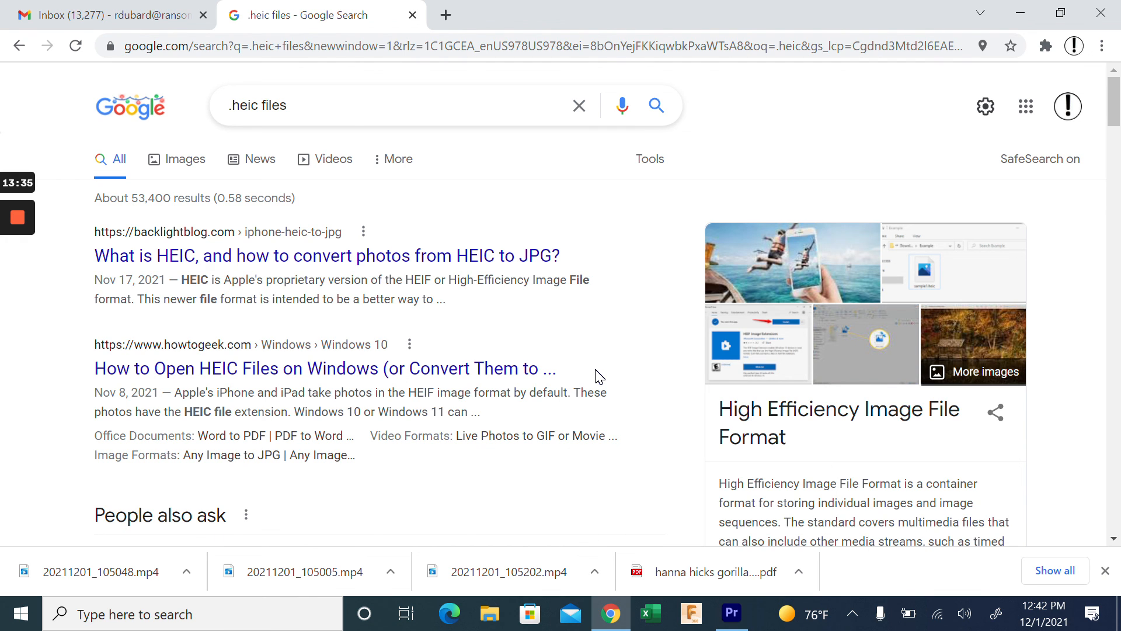
- Close the search tab and minimise Chrome to return to the desktop
click(413, 15)
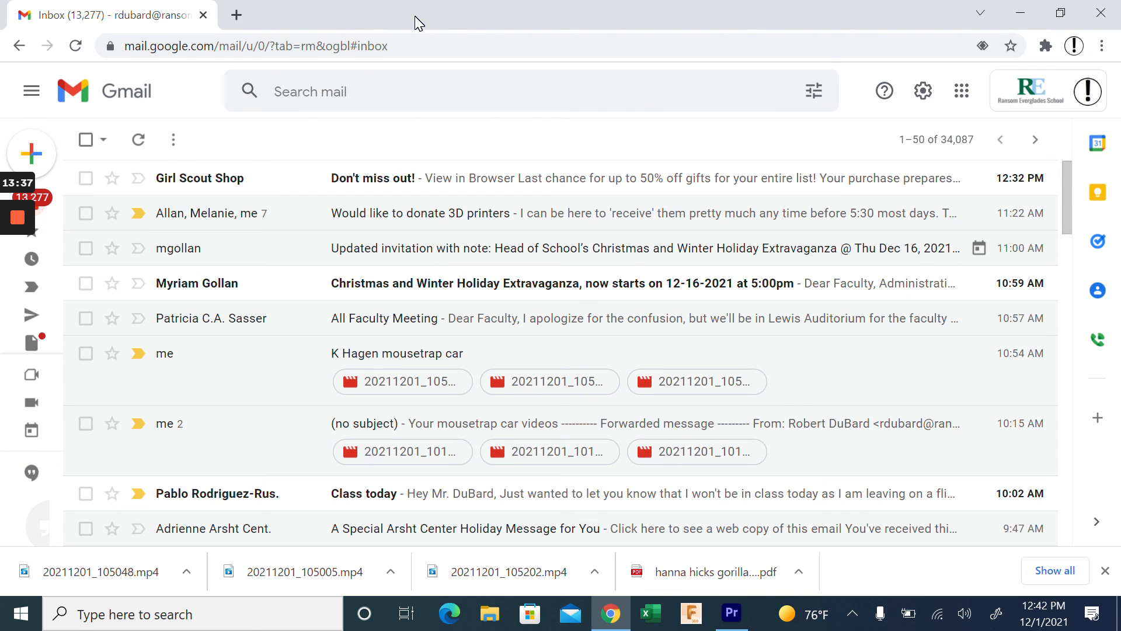
click(1026, 10)
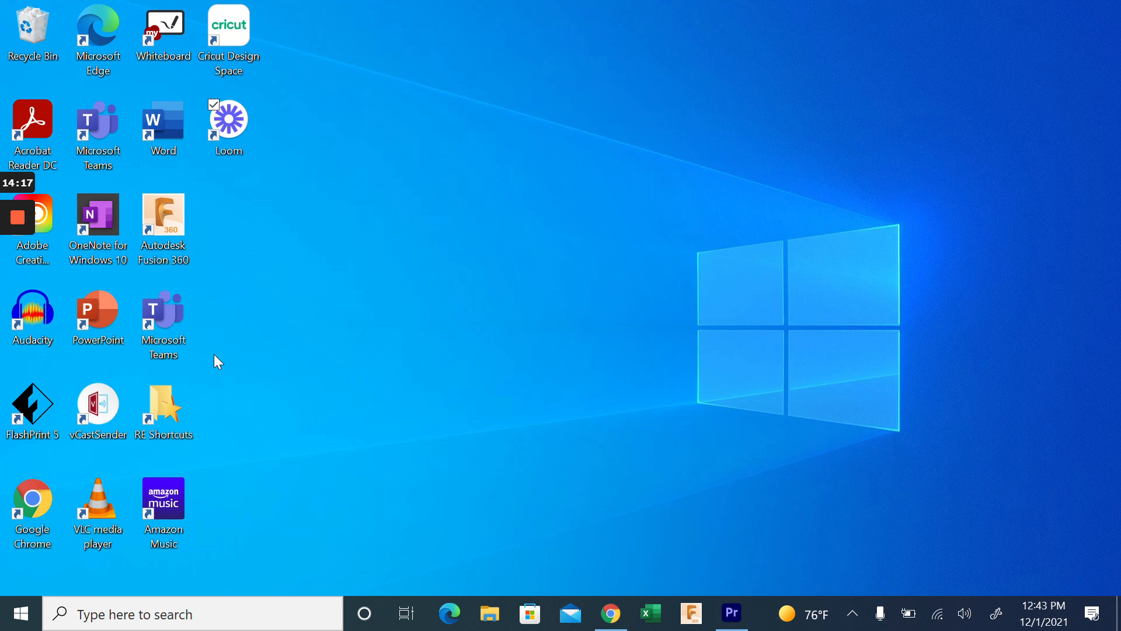
mouse_move(15, 217)
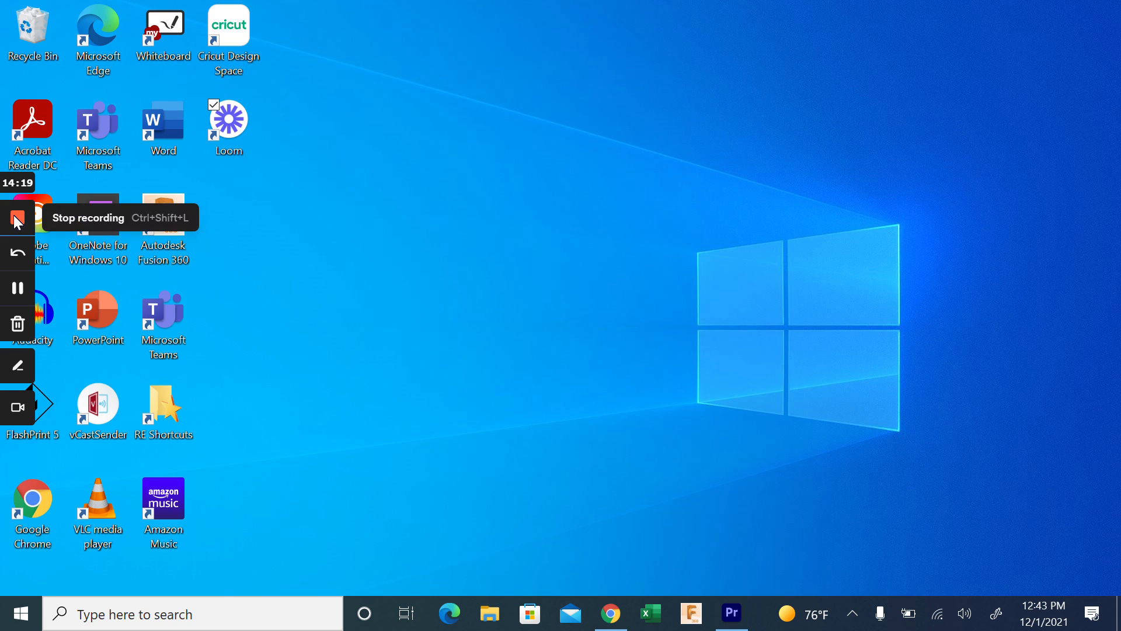